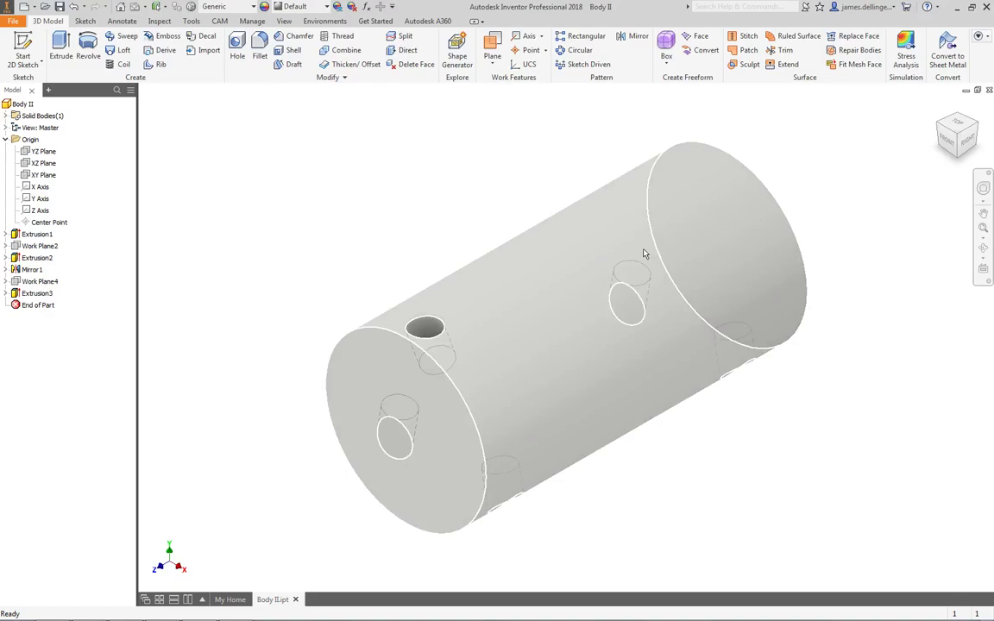
# Start a new empty assembly from the Home page.
pyautogui.moveTo(663, 271)
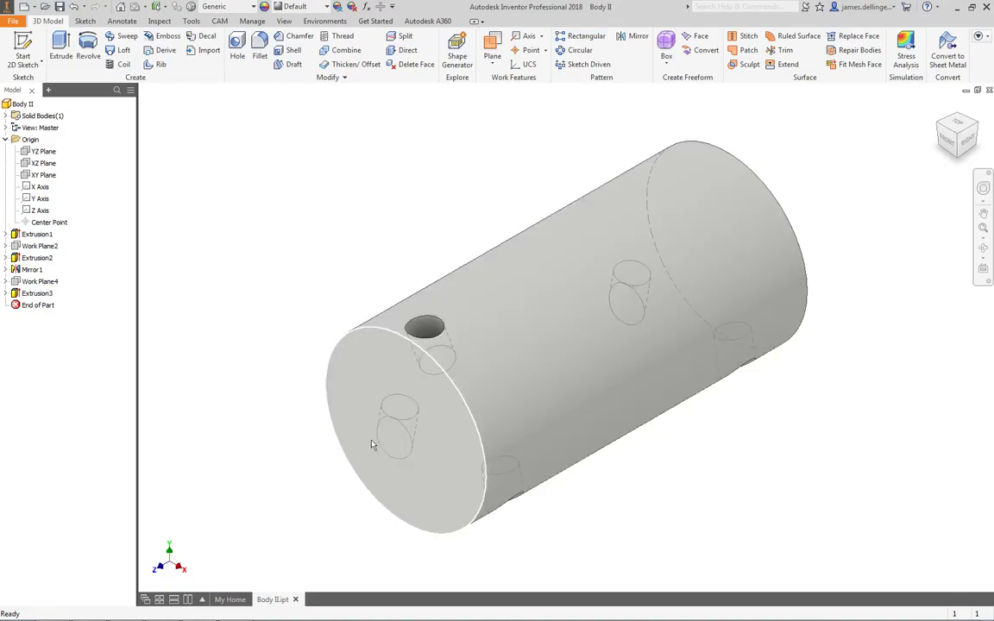
pyautogui.click(229, 599)
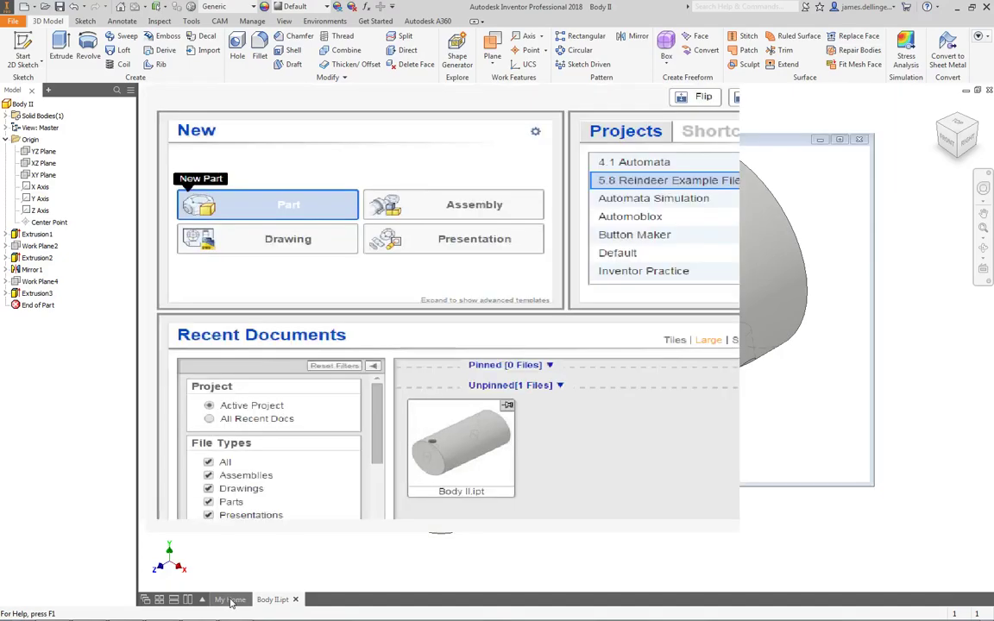
pyautogui.click(440, 194)
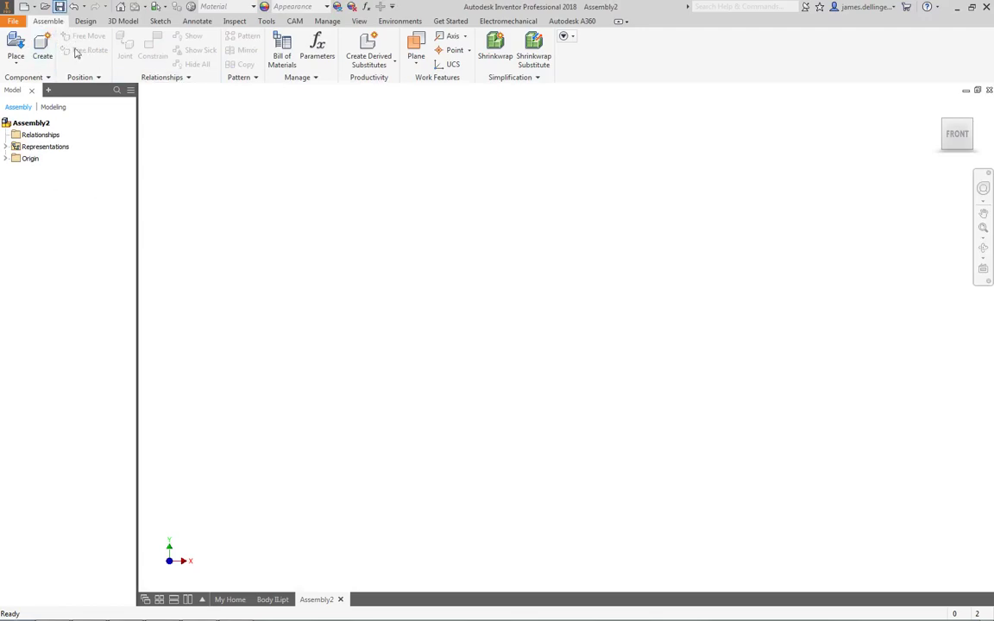
# Save the assembly as Reindeer II in the Reindeer example files folder.
pyautogui.hotkey('ctrl', 's')
pyautogui.click(515, 258)
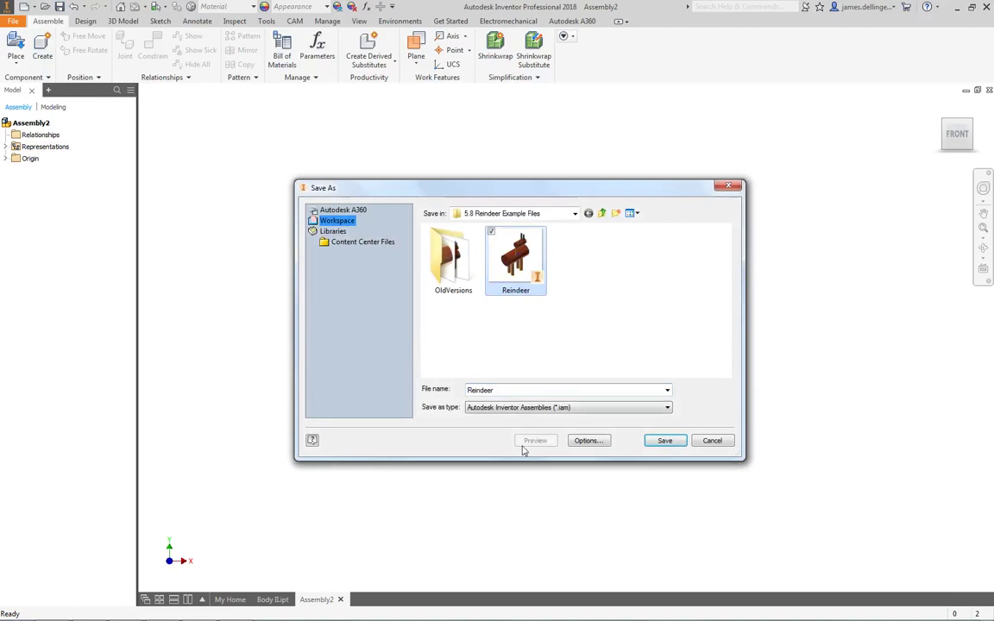
pyautogui.doubleClick(510, 390)
pyautogui.press('BackSpace')
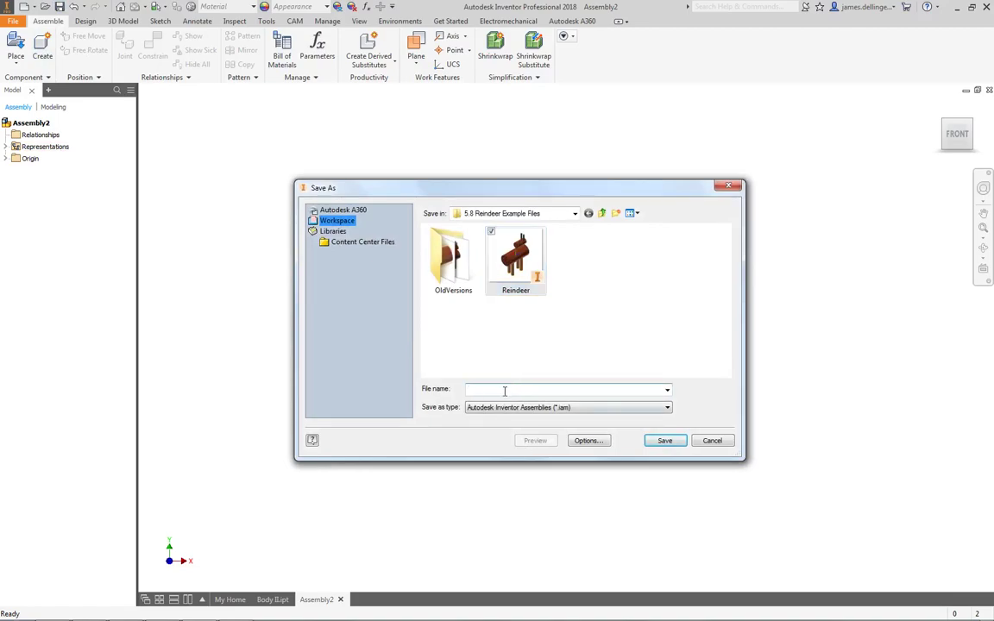
pyautogui.write('R')
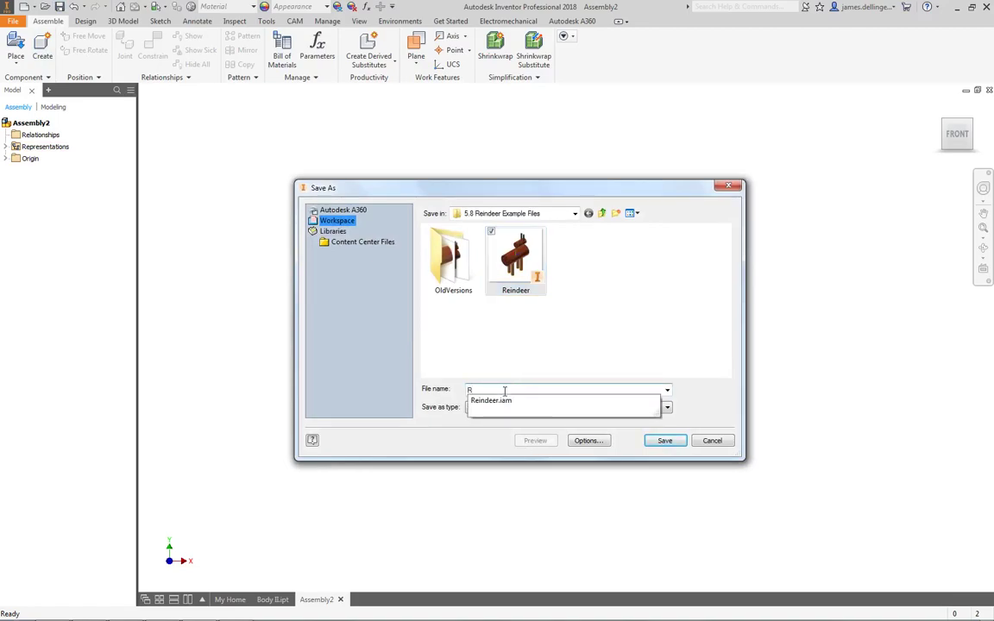
pyautogui.write('eindeer II')
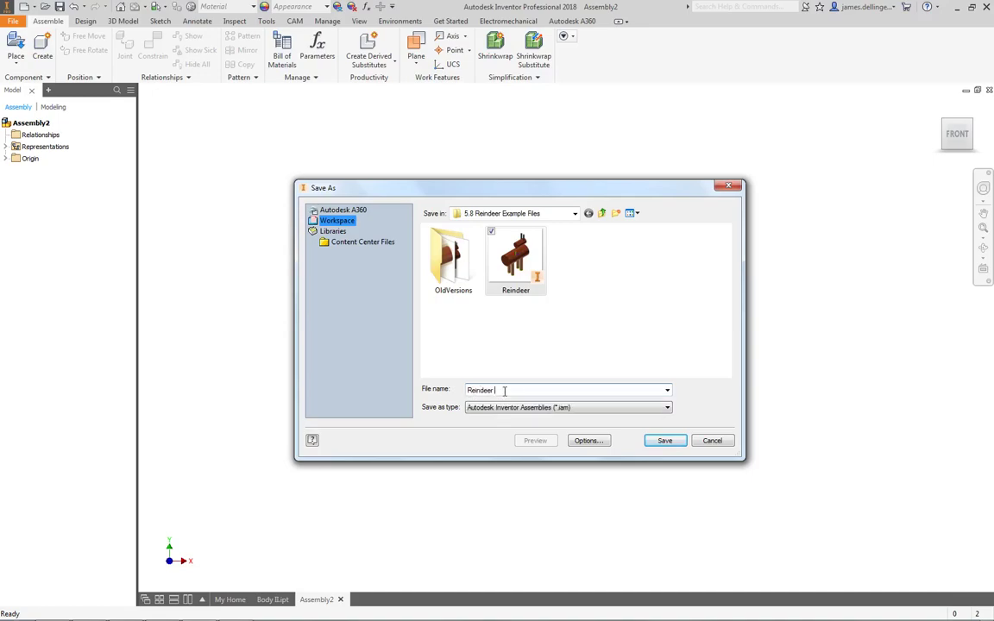
pyautogui.click(657, 440)
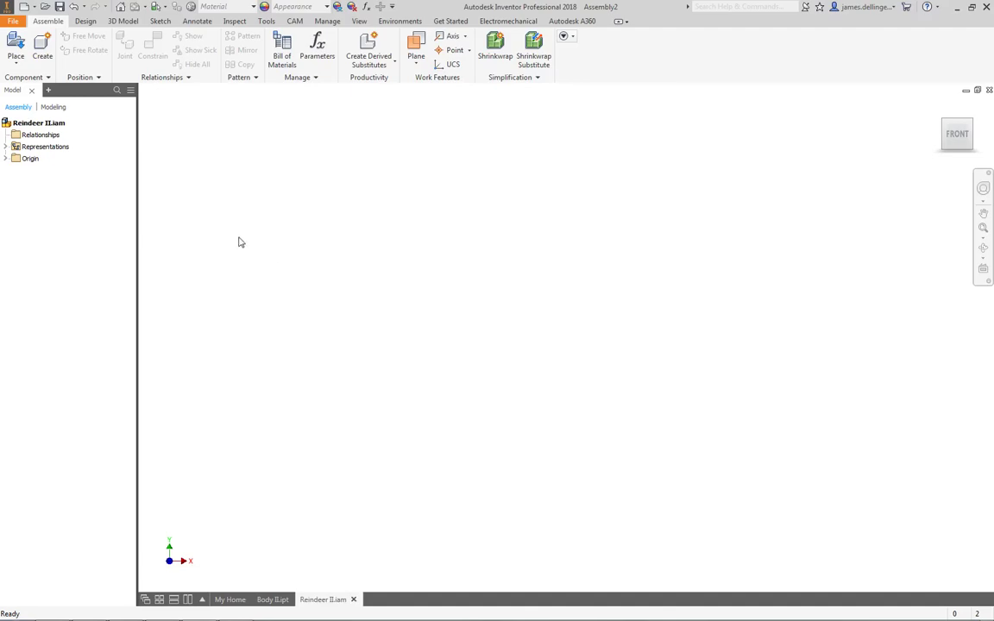
# Place one copy of Body II at the assembly origin as Body II:1.
pyautogui.click(15, 60)
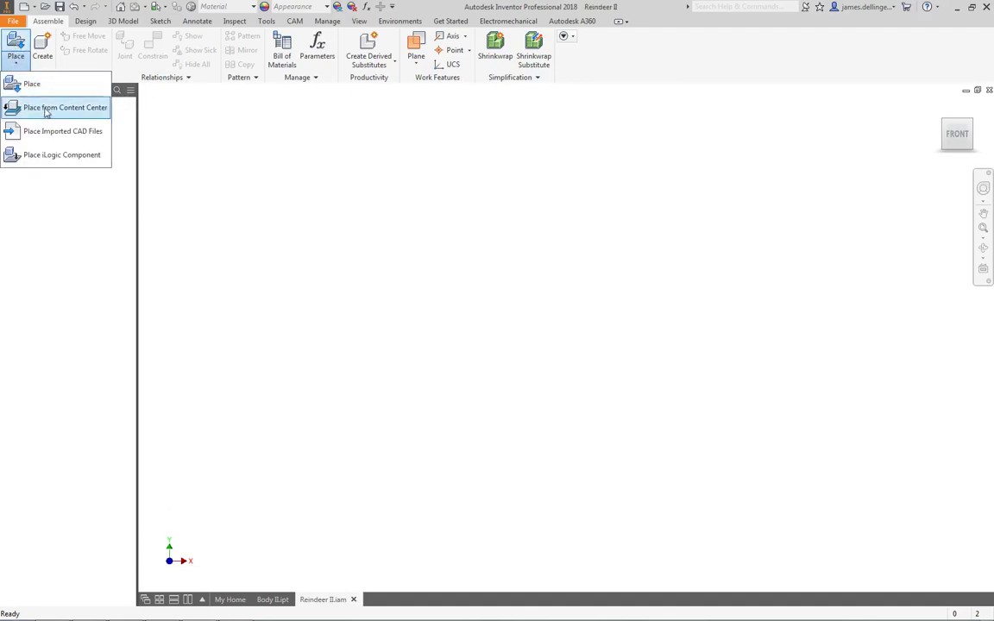
pyautogui.click(18, 39)
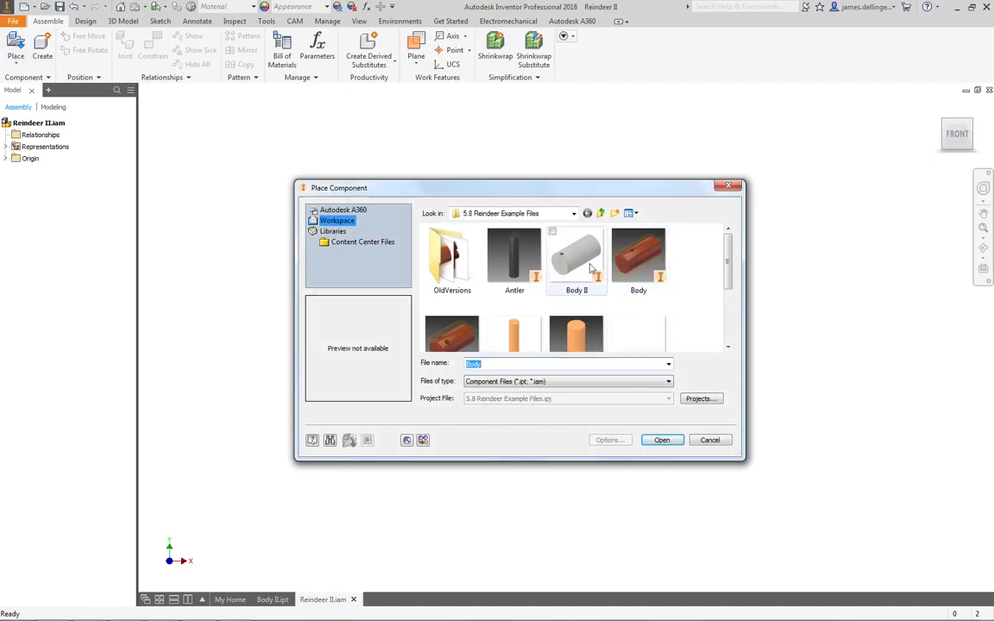
pyautogui.click(576, 257)
pyautogui.click(662, 441)
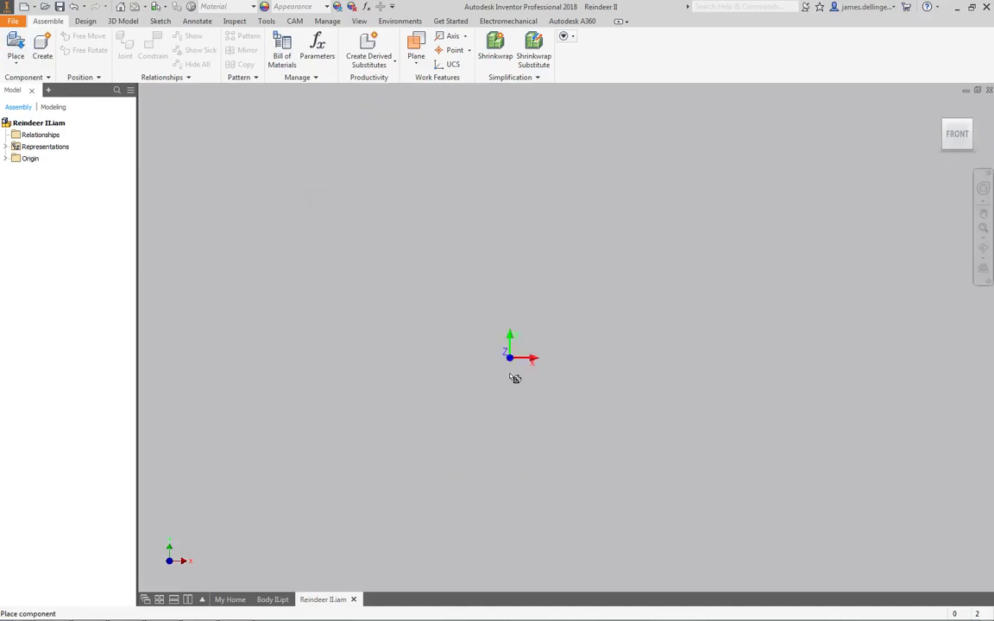
pyautogui.click(557, 332)
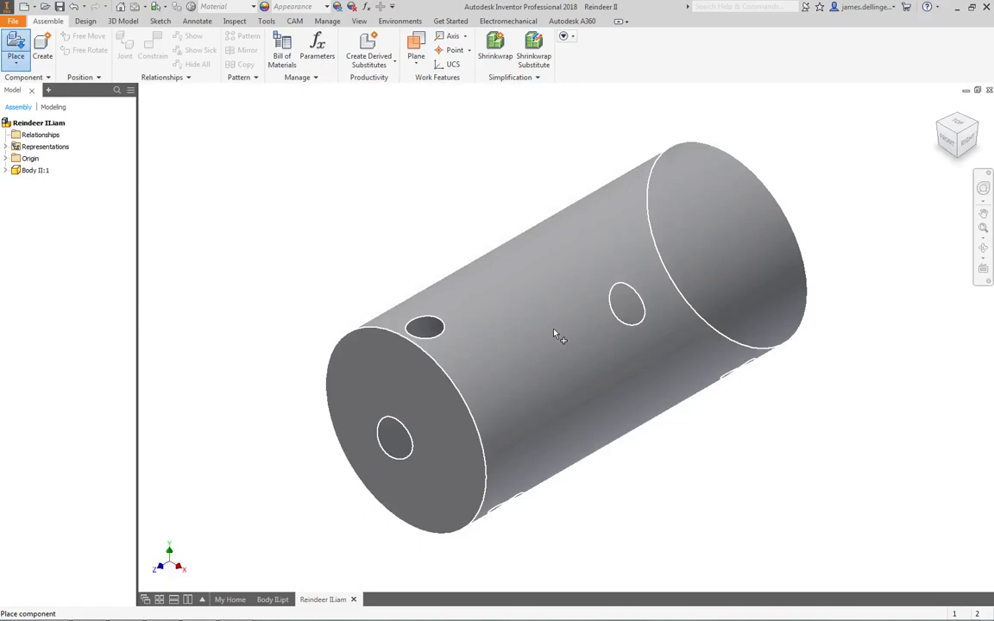
pyautogui.press('Escape')
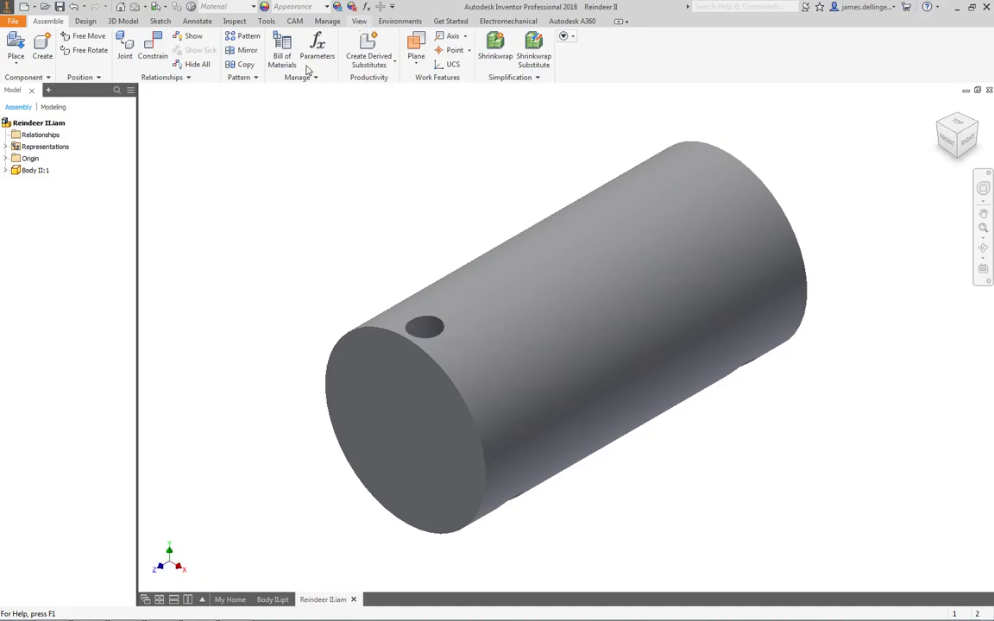
# Try the Shaded with Hidden Edges visual style, then settle on Shaded with Edges.
pyautogui.click(359, 20)
pyautogui.click(142, 67)
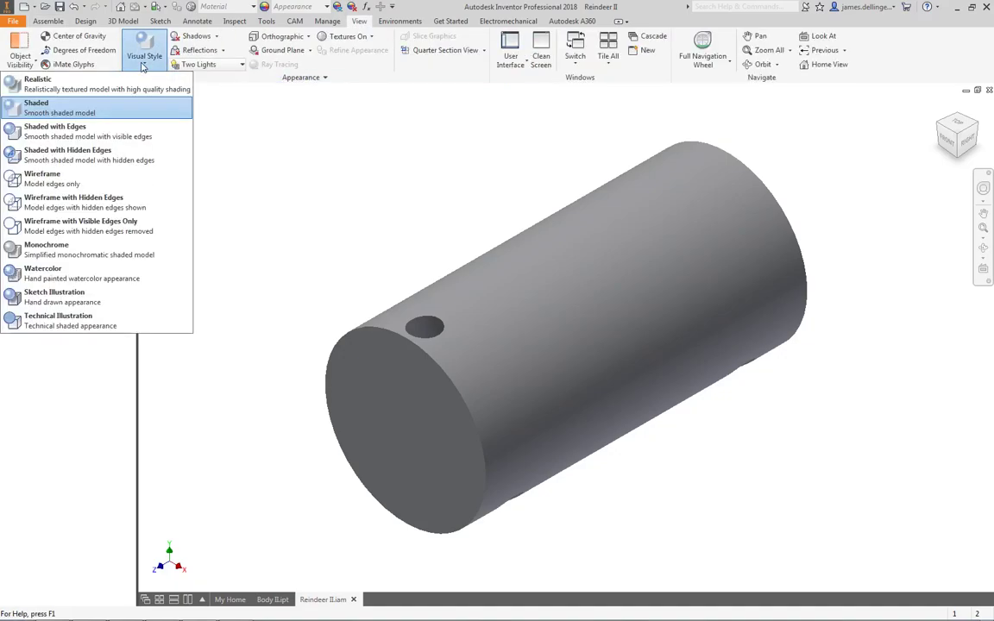
pyautogui.click(77, 129)
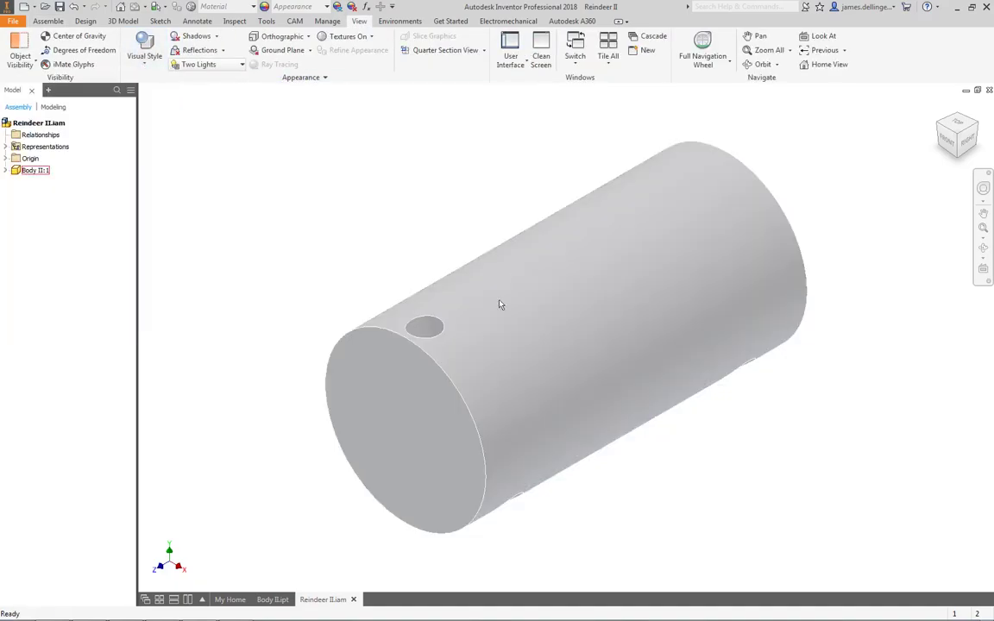
pyautogui.click(145, 61)
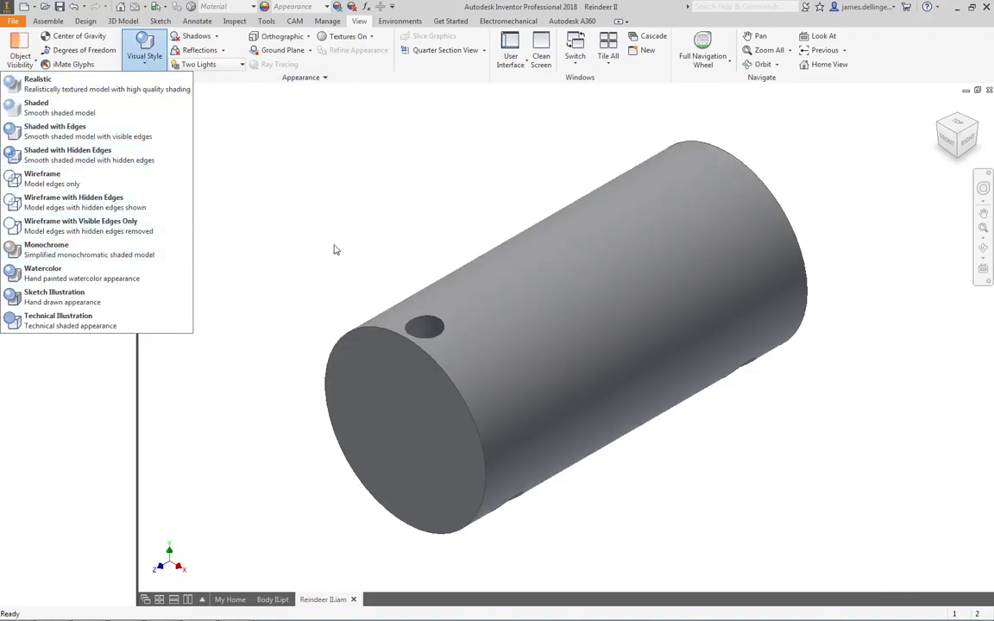
pyautogui.click(98, 138)
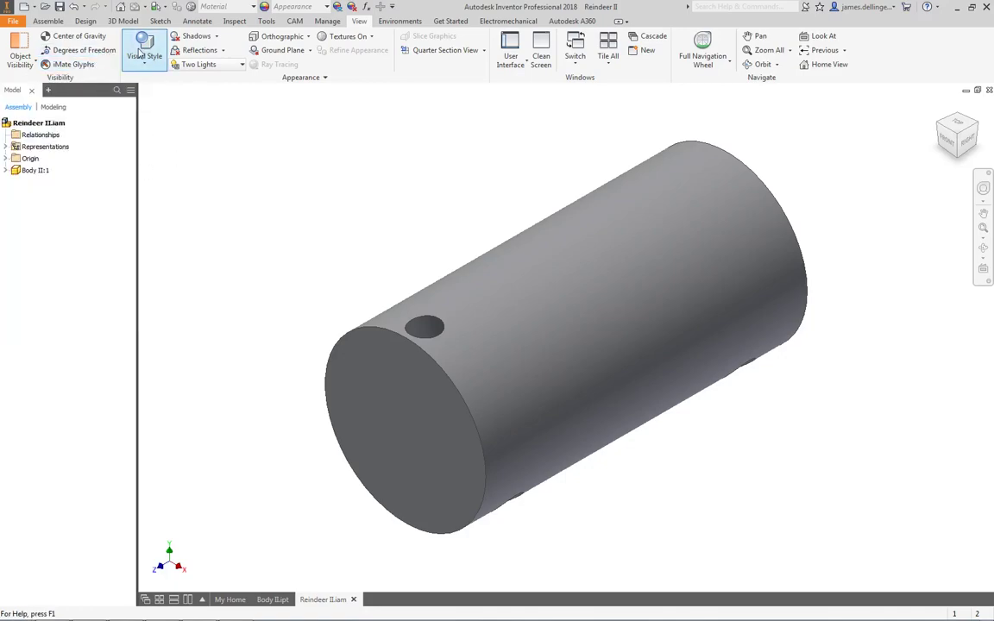
pyautogui.click(140, 52)
pyautogui.click(86, 154)
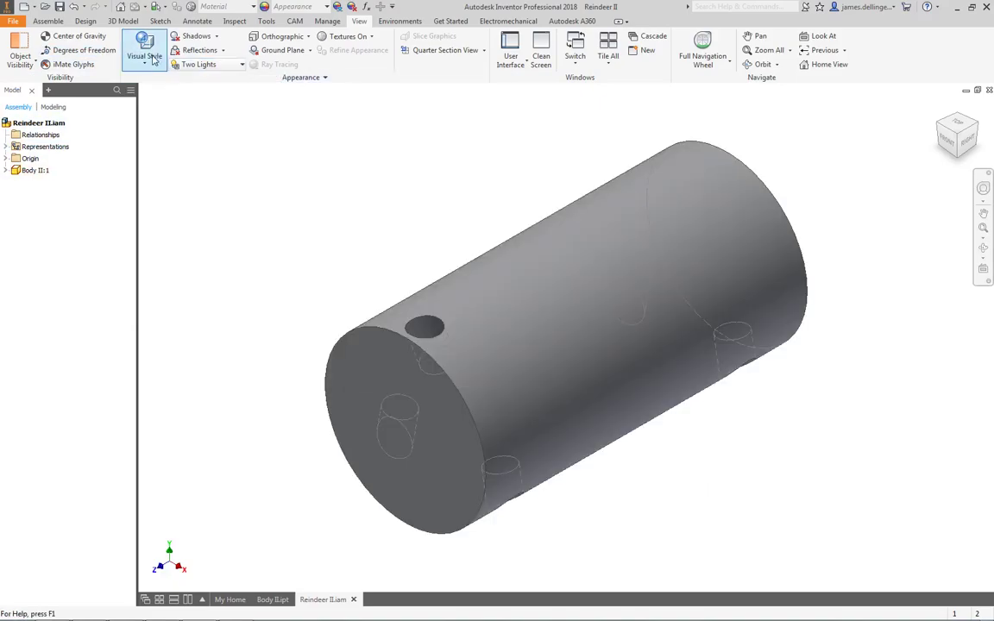
pyautogui.click(151, 57)
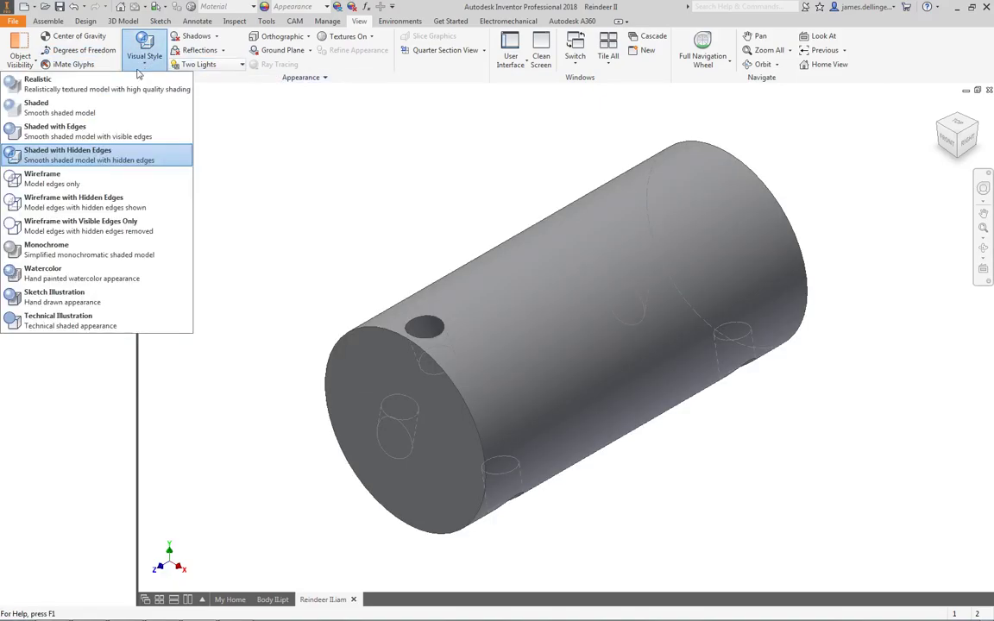
pyautogui.click(97, 136)
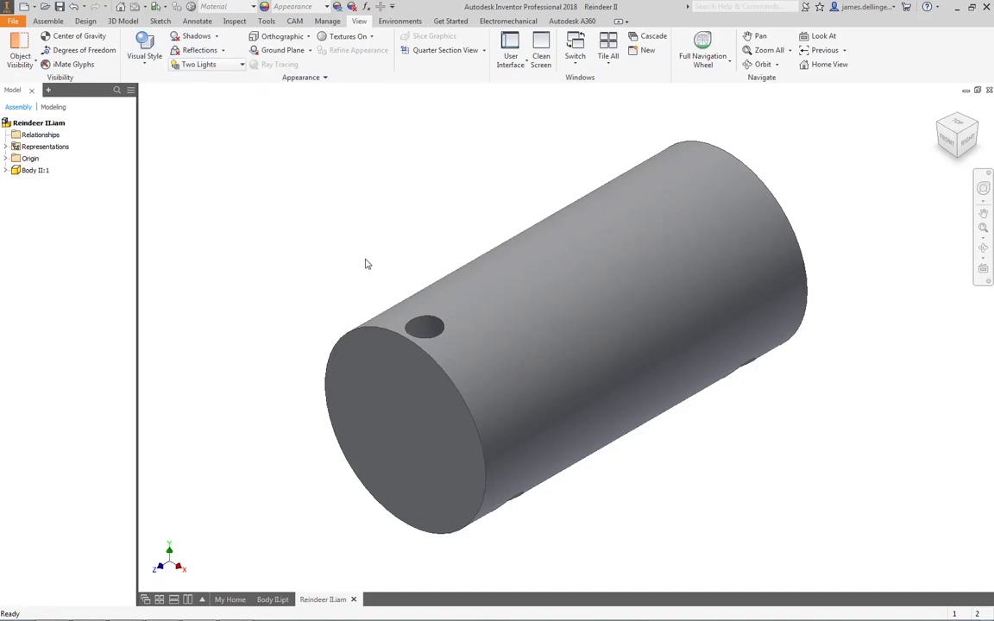
pyautogui.click(32, 170)
pyautogui.click(33, 170)
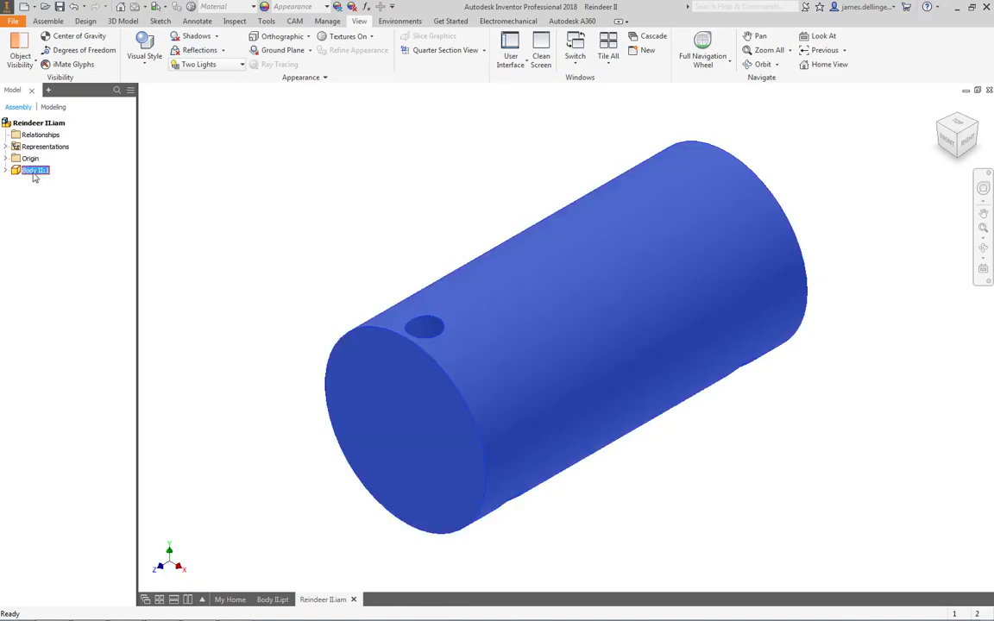
pyautogui.rightClick(31, 170)
pyautogui.press('Escape')
pyautogui.click(354, 225)
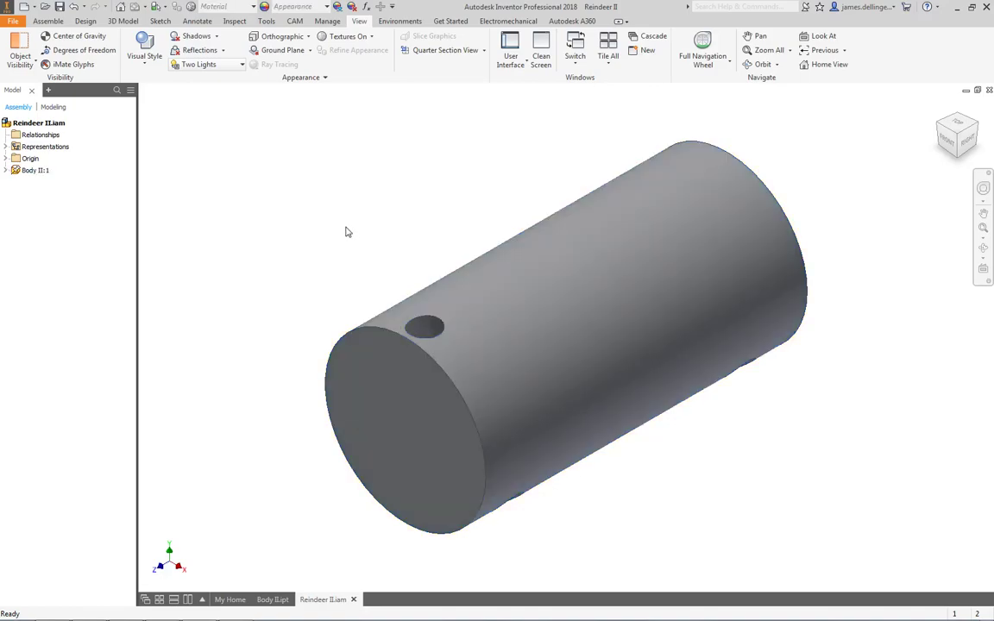
pyautogui.scroll(3, 440, 311)
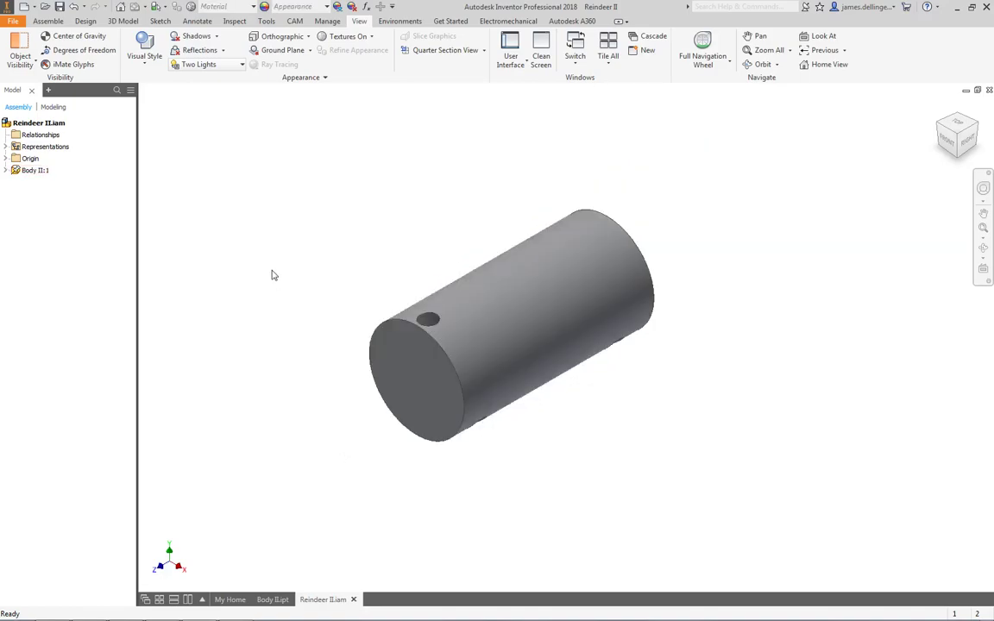
pyautogui.click(579, 303)
pyautogui.keyDown('shift'); pyautogui.moveTo(537, 318); pyautogui.dragTo(308, 323, button='middle'); pyautogui.keyUp('shift')
pyautogui.keyDown('shift'); pyautogui.moveTo(391, 282); pyautogui.dragTo(434, 281, button='middle'); pyautogui.keyUp('shift')
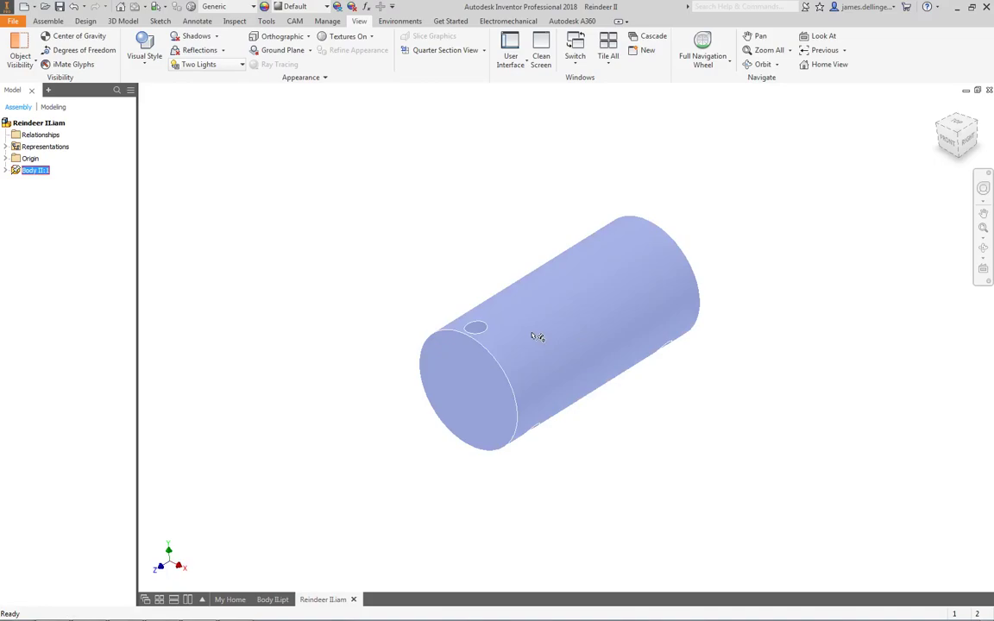
pyautogui.click(386, 205)
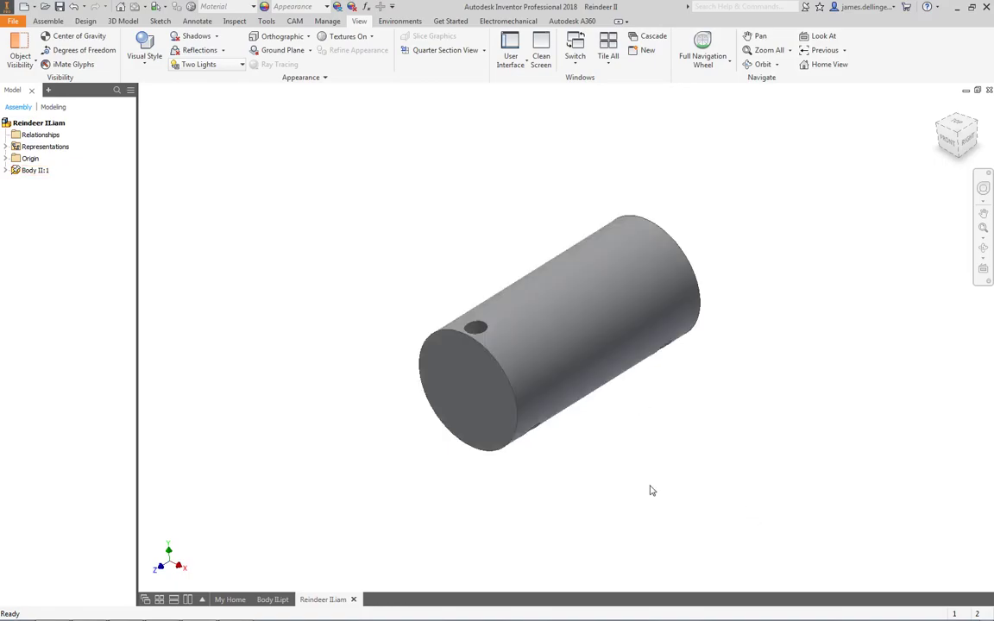
# Create a new in-place component named Leg II using the Standard.ipt template.
pyautogui.click(47, 21)
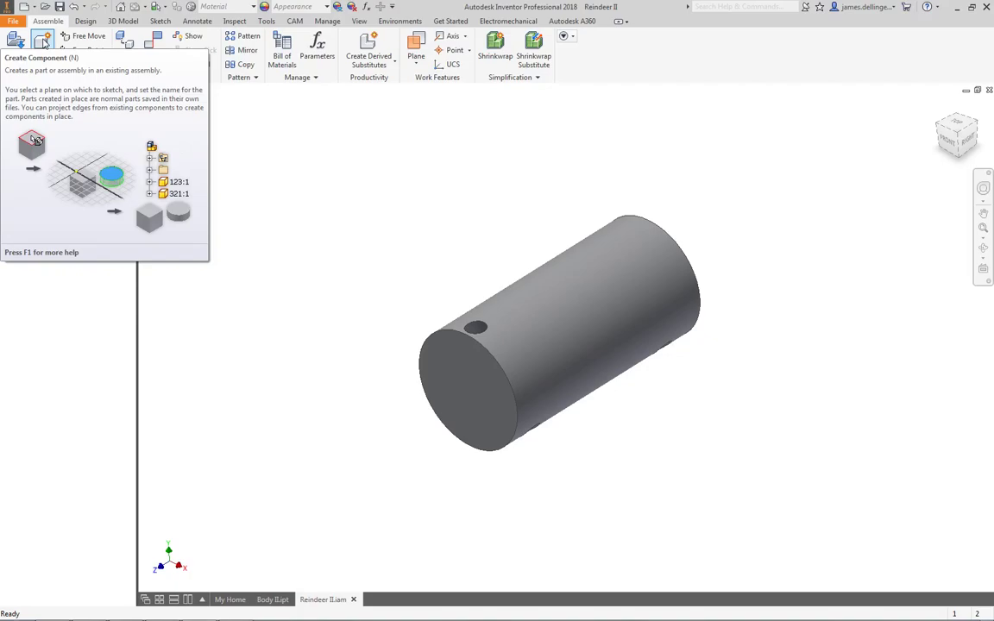
pyautogui.click(42, 43)
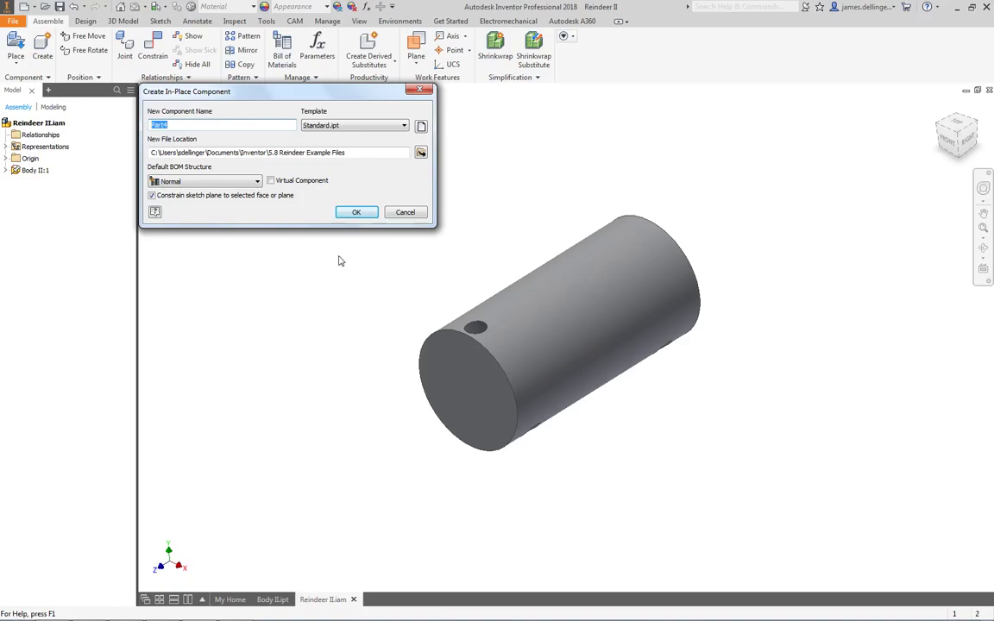
pyautogui.write('Leg II')
pyautogui.moveTo(253, 90); pyautogui.dragTo(255, 115)
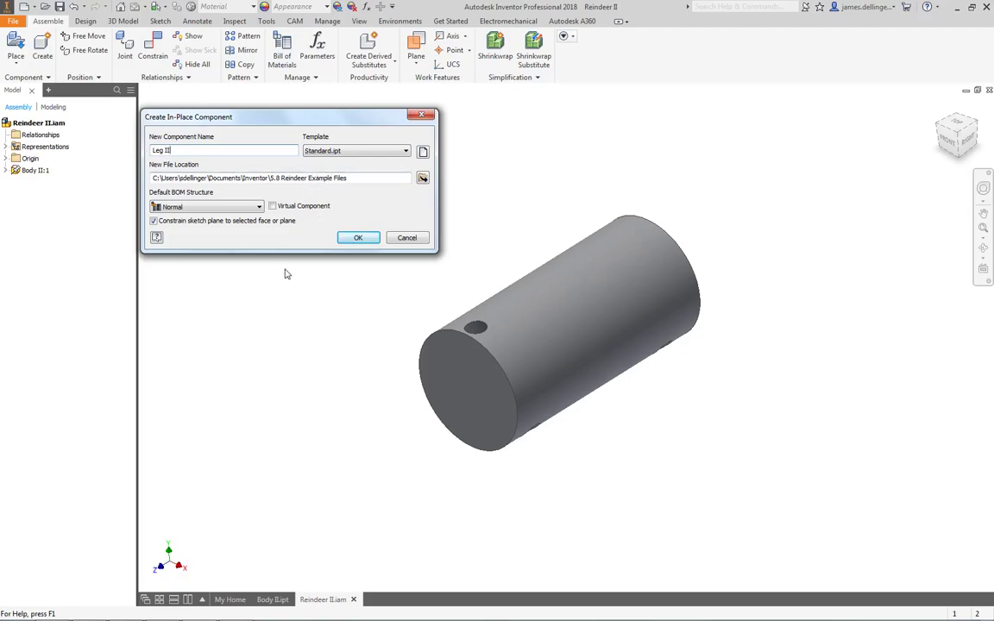
pyautogui.click(368, 239)
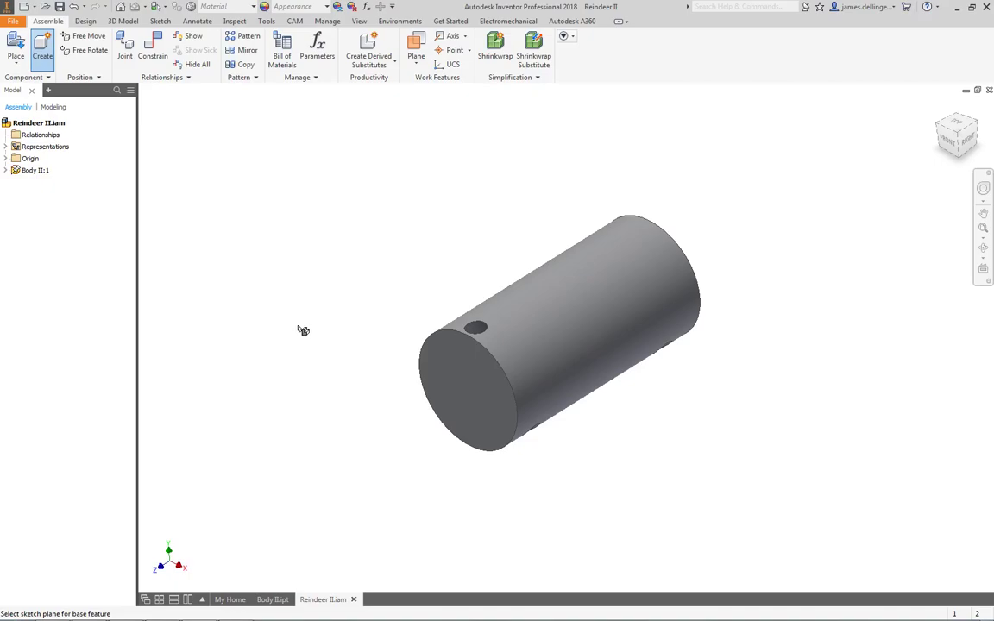
# Orbit to the body's underside and place Leg II on a hole face.
pyautogui.keyDown('shift'); pyautogui.moveTo(377, 297); pyautogui.dragTo(350, 209, button='middle'); pyautogui.keyUp('shift')
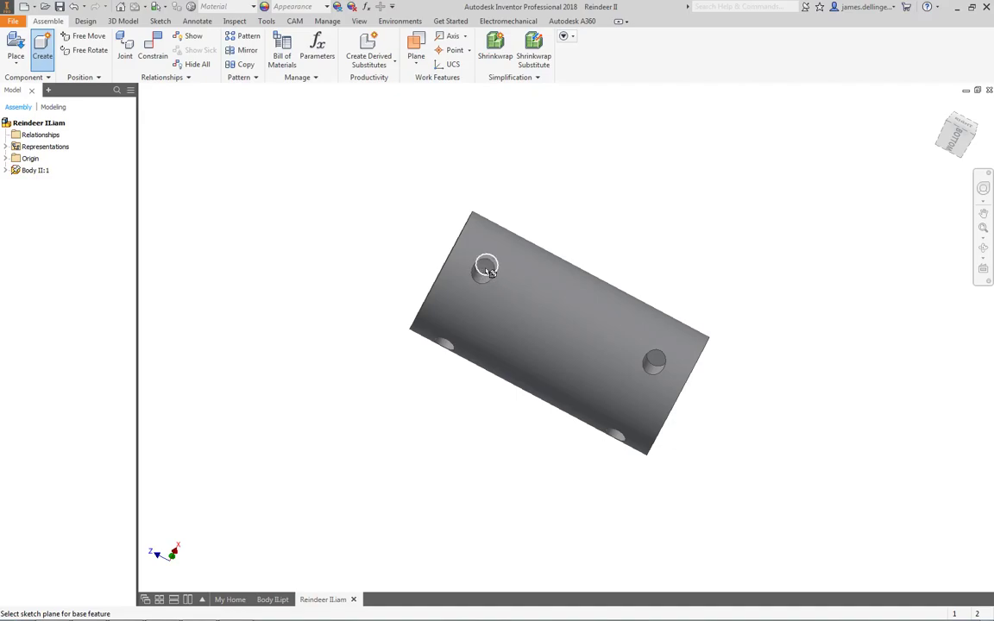
pyautogui.moveTo(507, 290)
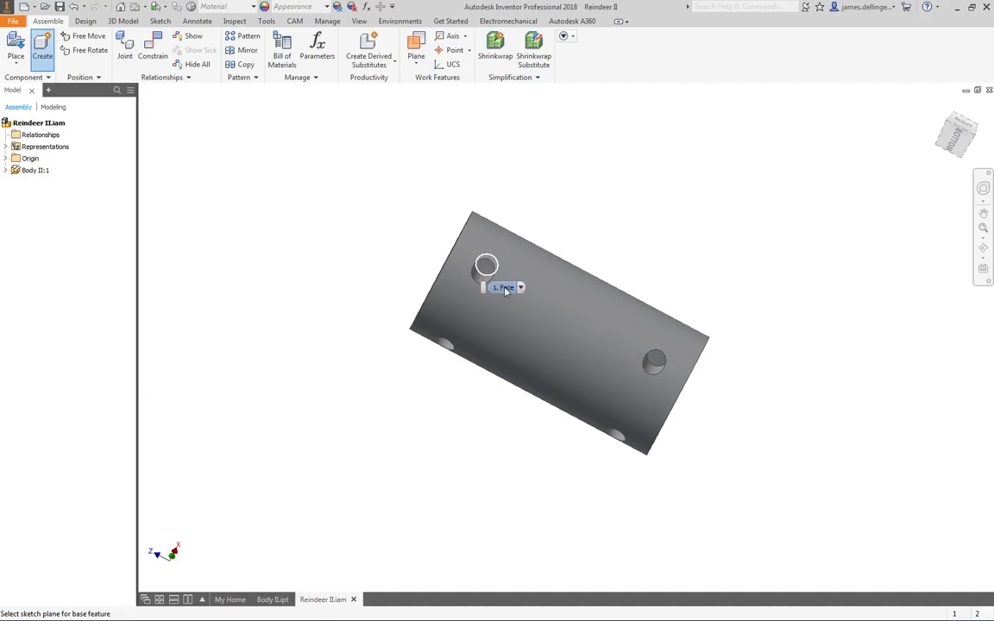
pyautogui.click(507, 291)
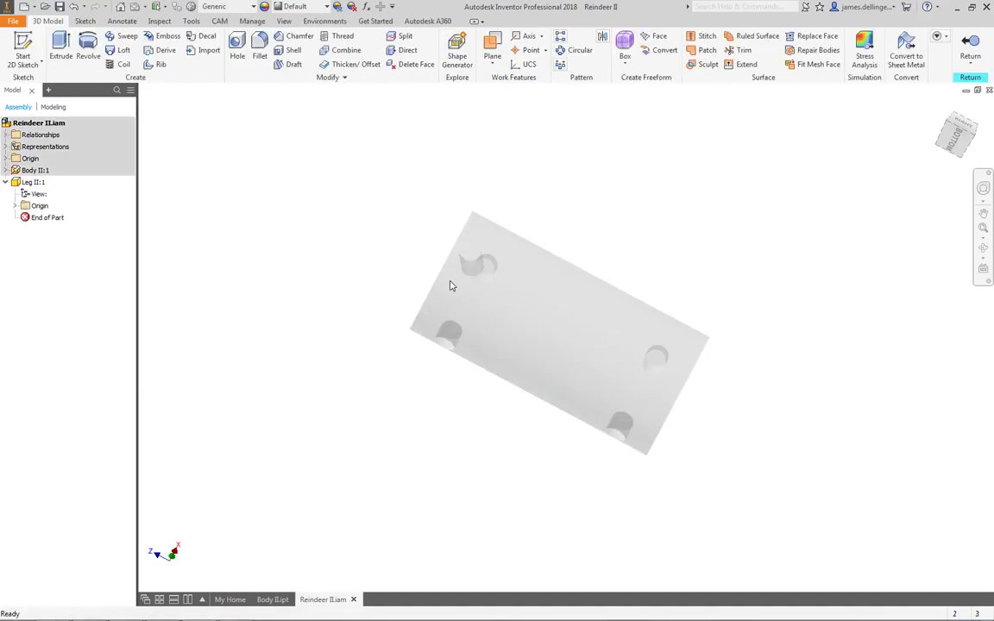
# Start a 2D sketch on Leg II's XY plane, viewing the body hole end-on.
pyautogui.moveTo(326, 266)
pyautogui.keyDown('shift'); pyautogui.mouseDown(button='middle')
pyautogui.moveTo(346, 220)
pyautogui.moveTo(323, 271)
pyautogui.moveTo(322, 280)
pyautogui.moveTo(337, 230)
pyautogui.moveTo(315, 337)
pyautogui.moveTo(319, 300)
pyautogui.moveTo(344, 257)
pyautogui.mouseUp(button='middle'); pyautogui.keyUp('shift')
pyautogui.click(24, 45)
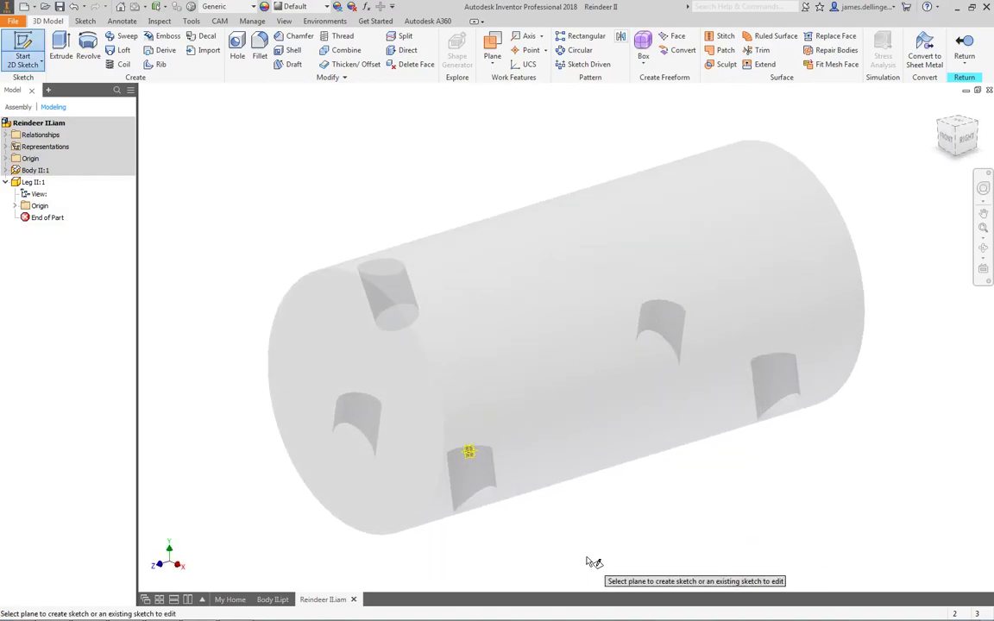
pyautogui.moveTo(593, 562)
pyautogui.keyDown('shift'); pyautogui.mouseDown(button='middle')
pyautogui.moveTo(557, 466)
pyautogui.moveTo(539, 456)
pyautogui.moveTo(528, 411)
pyautogui.moveTo(553, 424)
pyautogui.moveTo(549, 406)
pyautogui.mouseUp(button='middle'); pyautogui.keyUp('shift')
pyautogui.scroll(5, 391, 245)
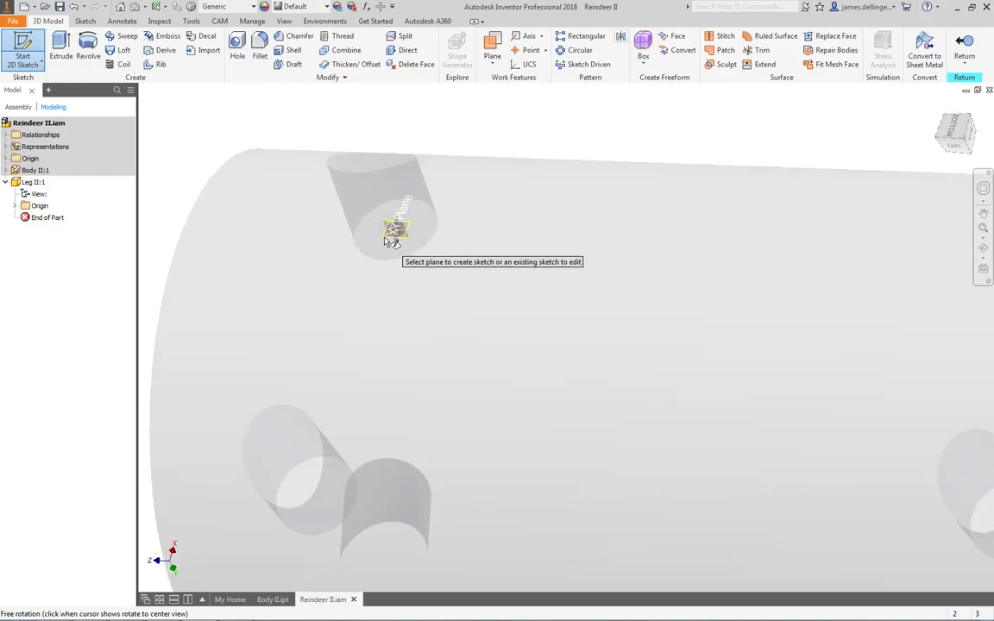
pyautogui.moveTo(356, 228)
pyautogui.keyDown('shift'); pyautogui.mouseDown(button='middle')
pyautogui.moveTo(360, 205)
pyautogui.moveTo(397, 289)
pyautogui.moveTo(409, 273)
pyautogui.moveTo(424, 295)
pyautogui.mouseUp(button='middle'); pyautogui.keyUp('shift')
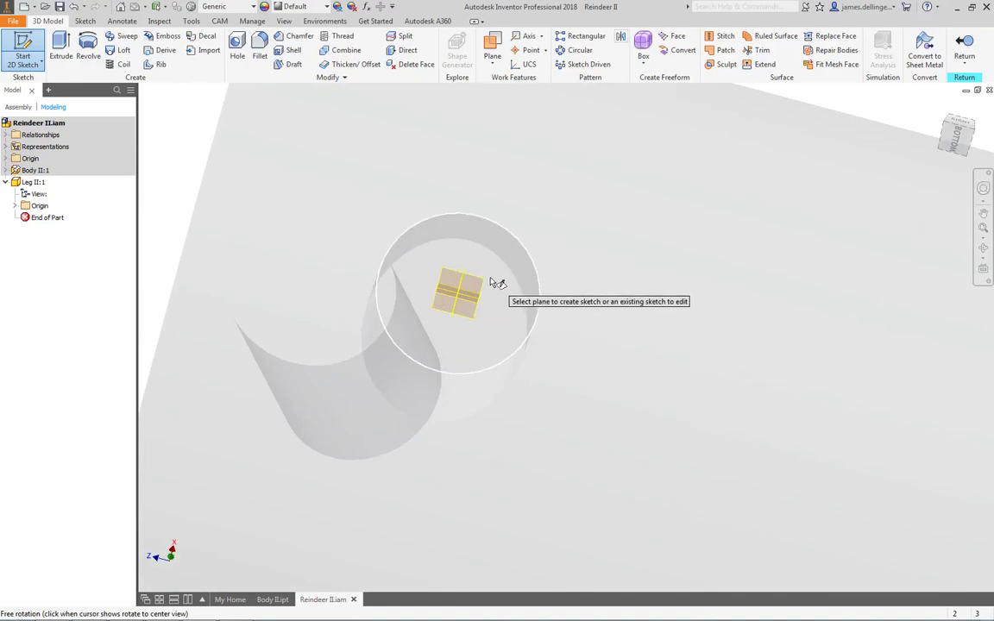
pyautogui.moveTo(494, 280)
pyautogui.keyDown('shift'); pyautogui.mouseDown(button='middle')
pyautogui.moveTo(479, 279)
pyautogui.moveTo(481, 295)
pyautogui.moveTo(505, 278)
pyautogui.moveTo(484, 281)
pyautogui.mouseUp(button='middle'); pyautogui.keyUp('shift')
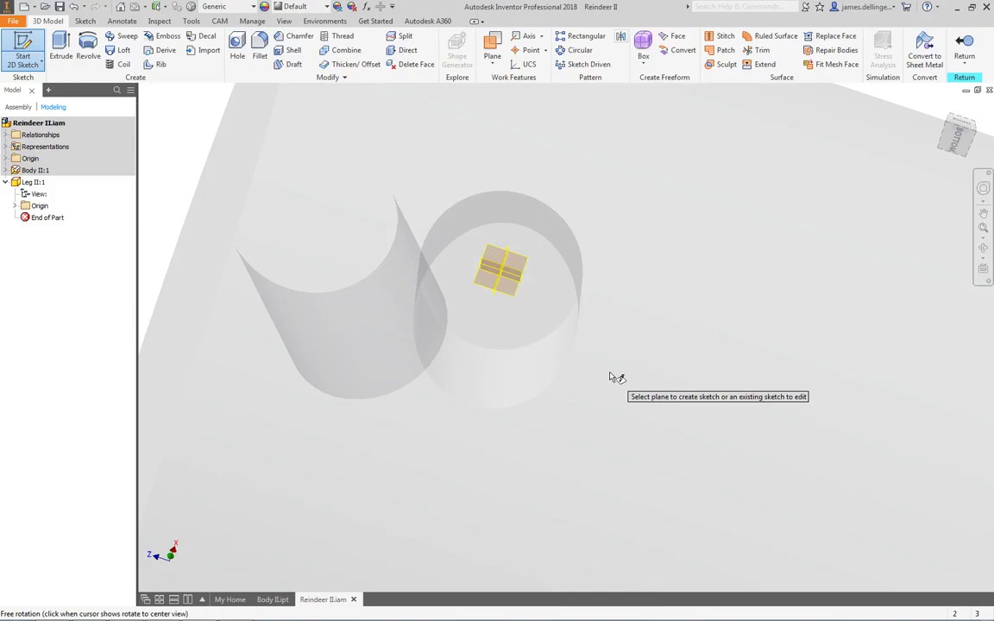
pyautogui.moveTo(500, 240)
pyautogui.keyDown('shift'); pyautogui.mouseDown(button='middle')
pyautogui.moveTo(495, 307)
pyautogui.moveTo(541, 406)
pyautogui.moveTo(510, 396)
pyautogui.moveTo(489, 350)
pyautogui.moveTo(537, 349)
pyautogui.moveTo(550, 329)
pyautogui.moveTo(501, 369)
pyautogui.moveTo(482, 401)
pyautogui.moveTo(611, 431)
pyautogui.moveTo(515, 397)
pyautogui.moveTo(474, 396)
pyautogui.moveTo(506, 359)
pyautogui.moveTo(512, 377)
pyautogui.mouseUp(button='middle'); pyautogui.keyUp('shift')
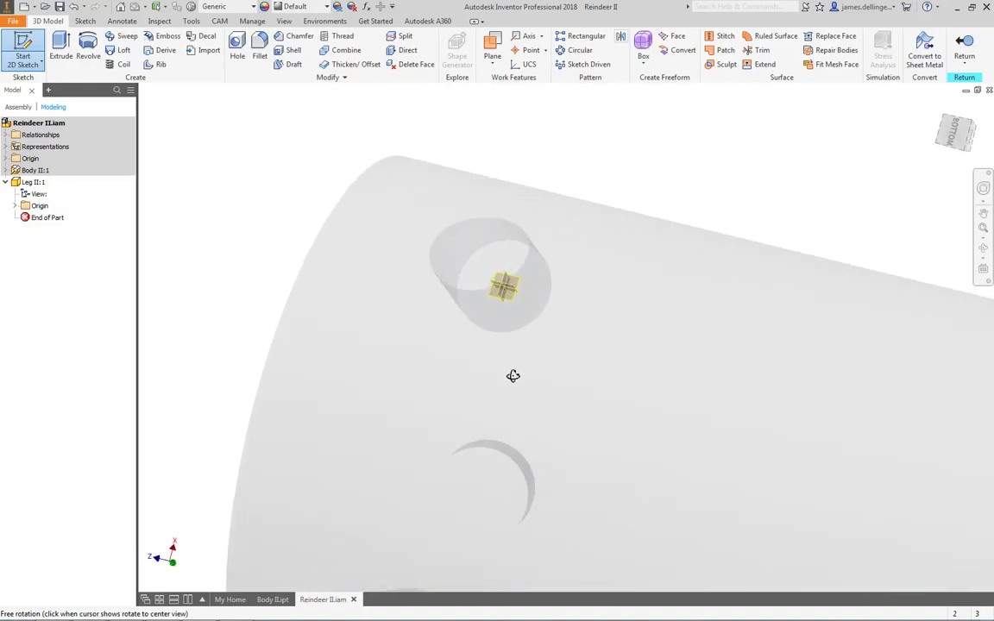
pyautogui.scroll(-5, 500, 283)
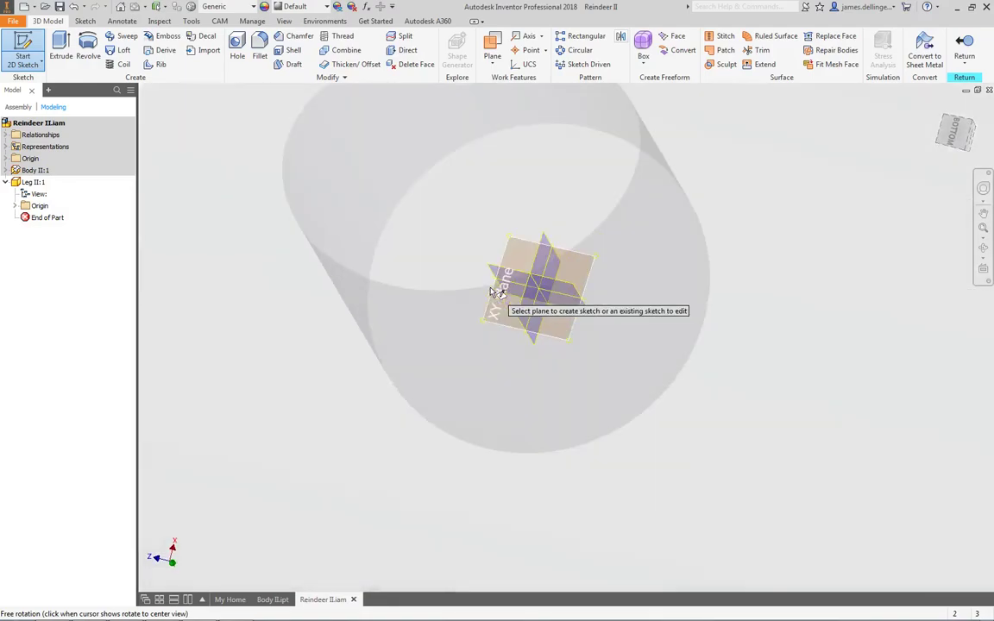
pyautogui.click(523, 241)
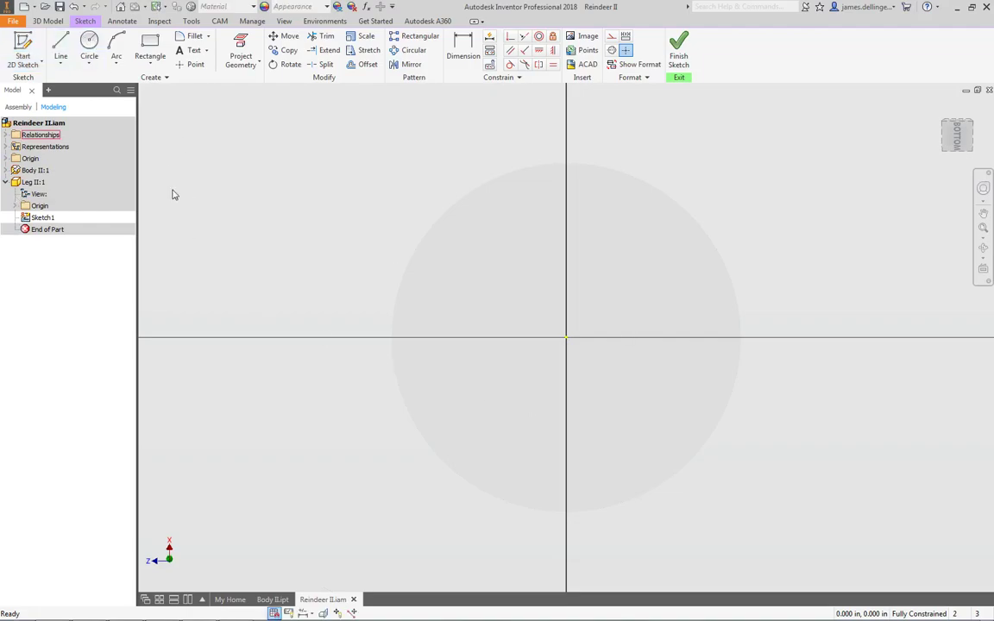
# Project the hole's circular edge into the sketch and finish the sketch.
pyautogui.moveTo(349, 384)
pyautogui.keyDown('shift'); pyautogui.mouseDown(button='middle')
pyautogui.moveTo(362, 366)
pyautogui.moveTo(350, 357)
pyautogui.mouseUp(button='middle'); pyautogui.keyUp('shift')
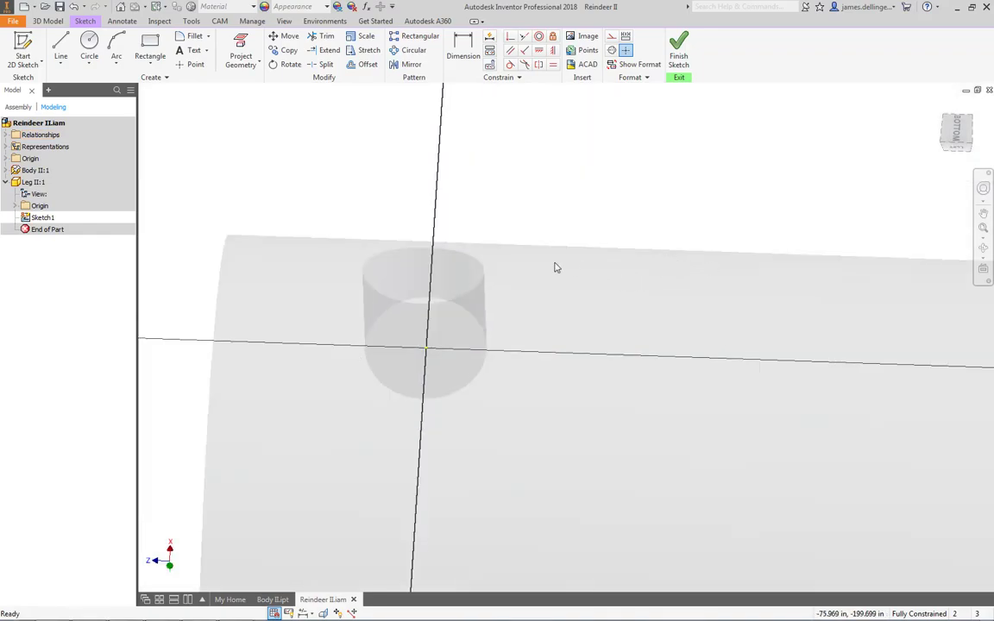
pyautogui.click(249, 44)
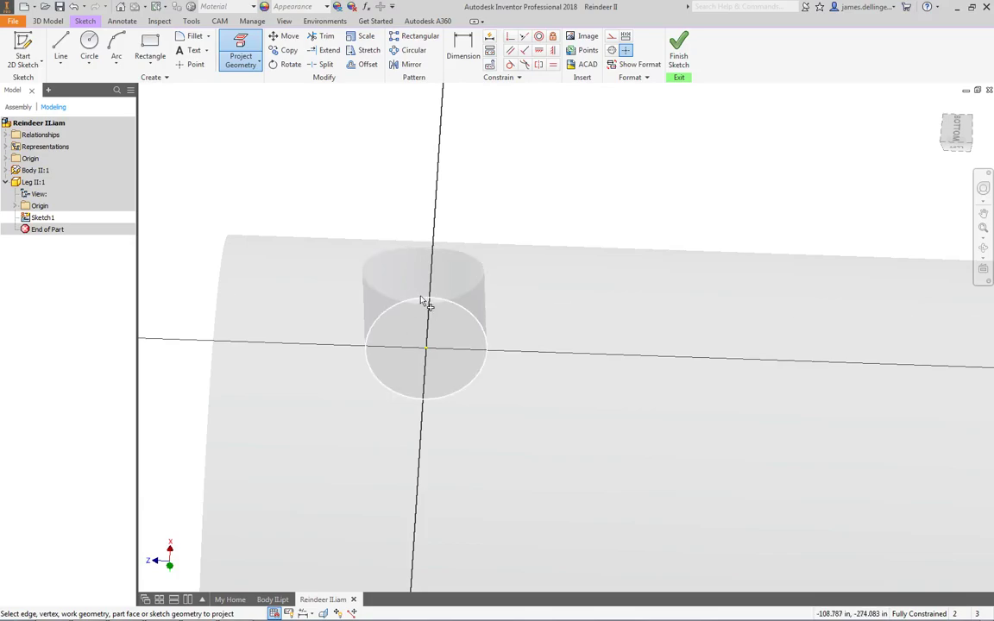
pyautogui.click(421, 302)
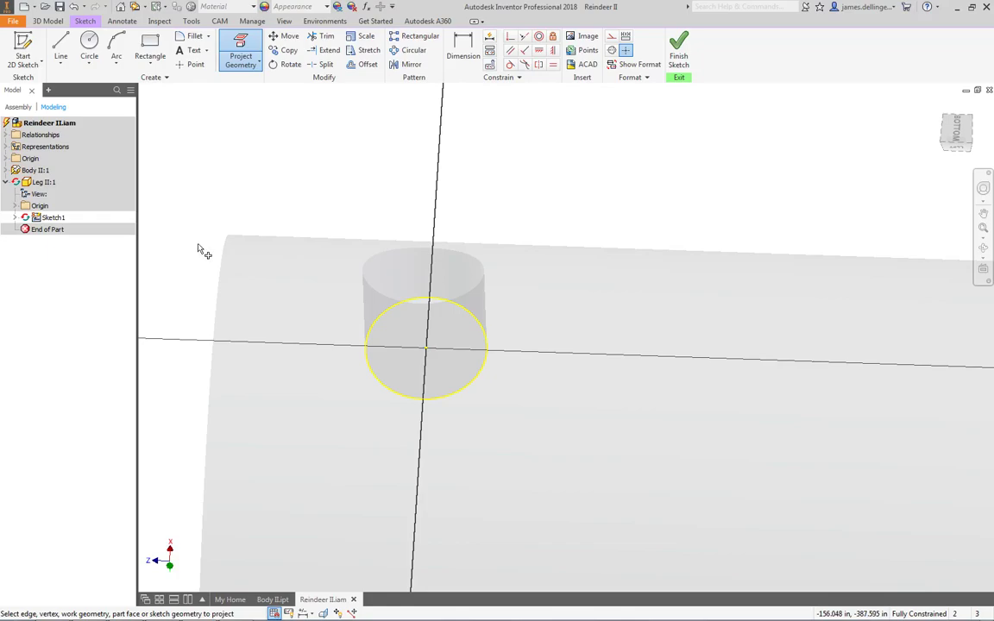
pyautogui.keyDown('shift'); pyautogui.moveTo(406, 276); pyautogui.dragTo(207, 251, button='middle'); pyautogui.keyUp('shift')
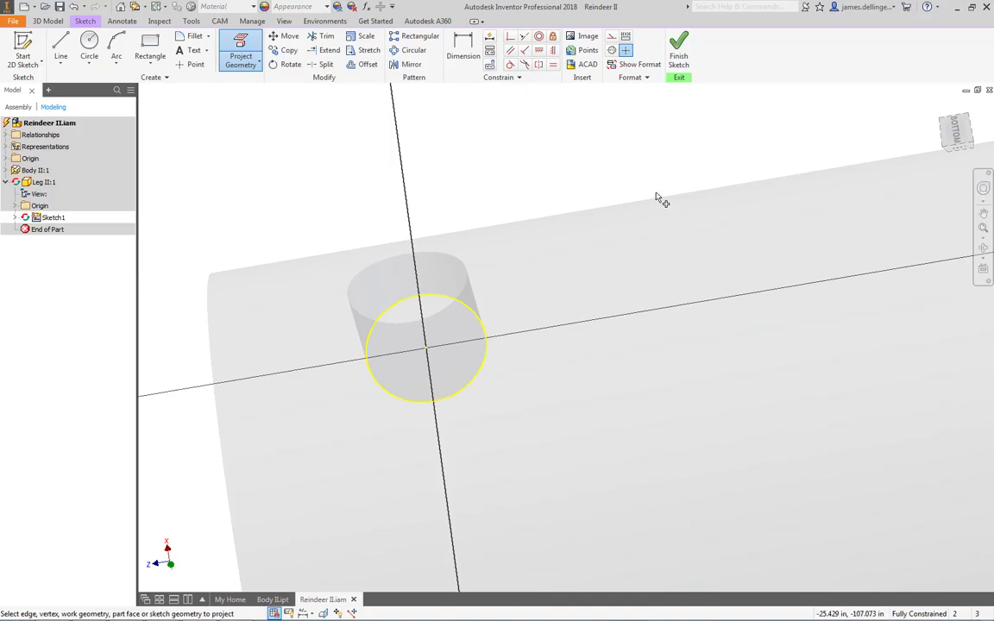
pyautogui.click(679, 52)
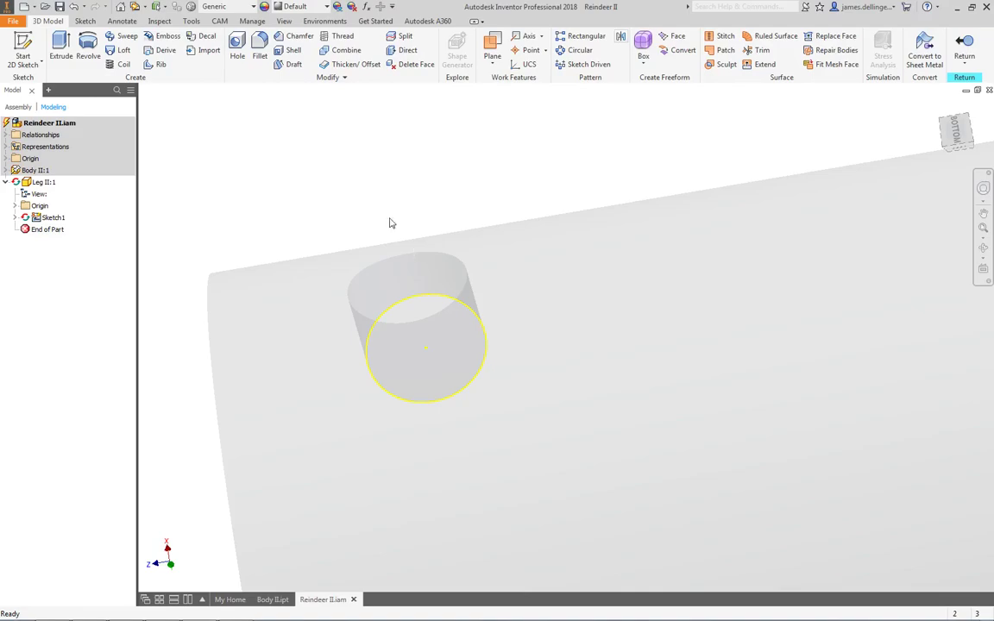
# Select Sketch1 in the browser to prepare it for extrusion.
pyautogui.click(48, 217)
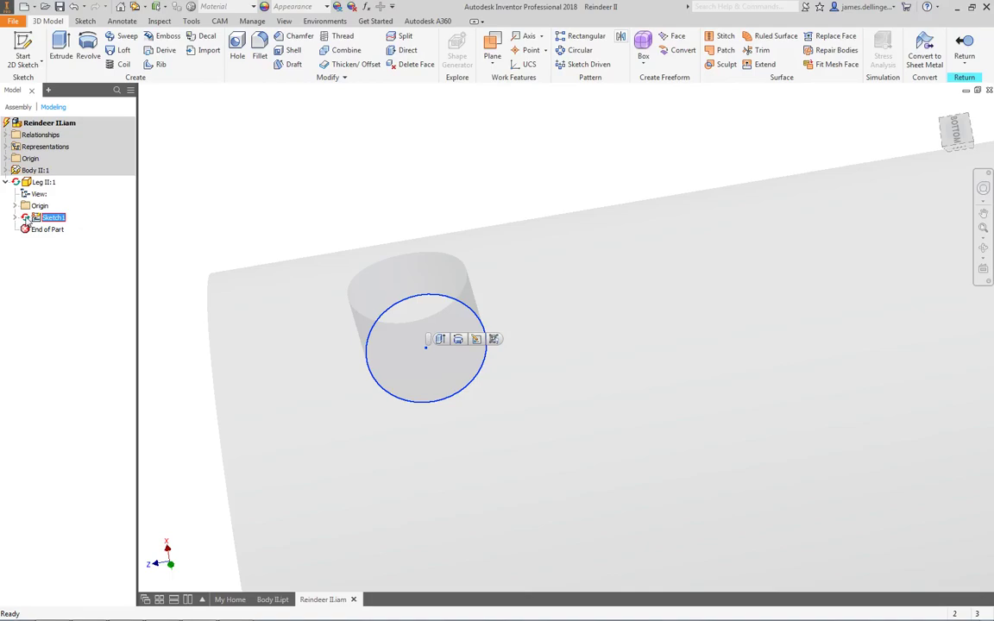
pyautogui.rightClick(27, 222)
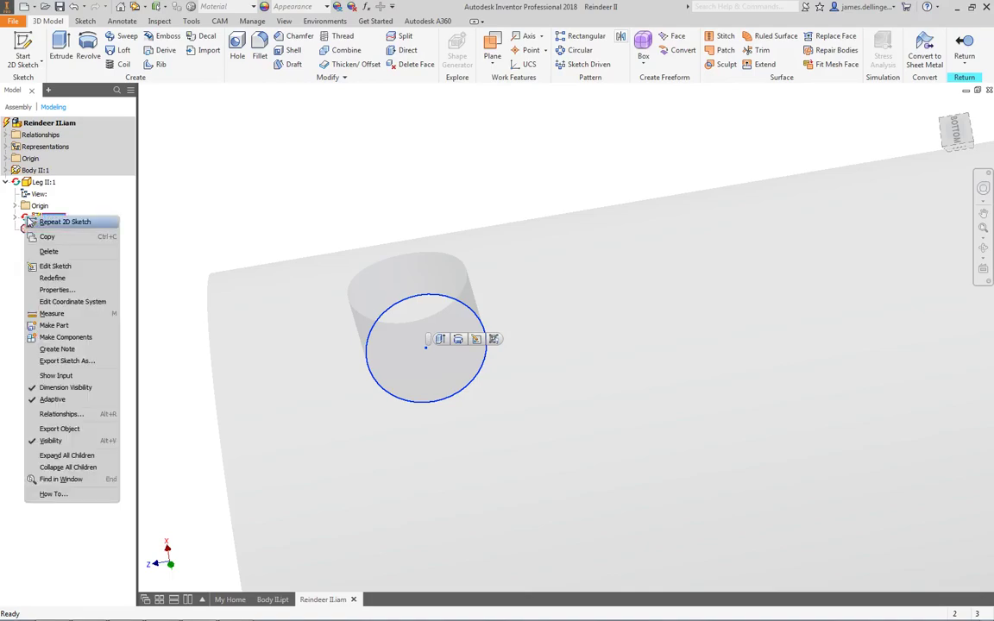
pyautogui.click(24, 220)
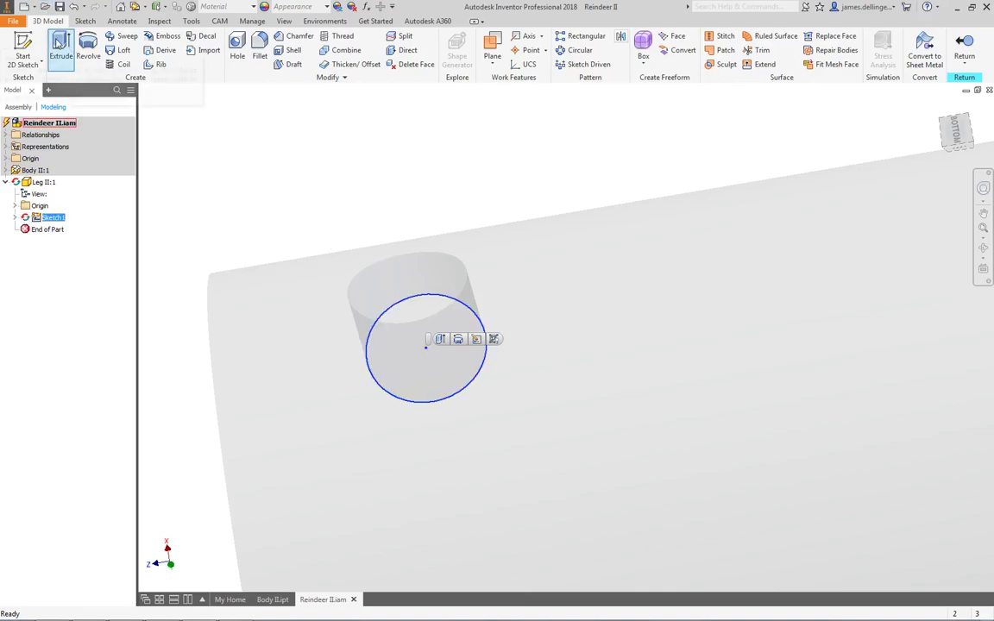
# Start extruding the projected circle and switch to the front view.
pyautogui.click(63, 43)
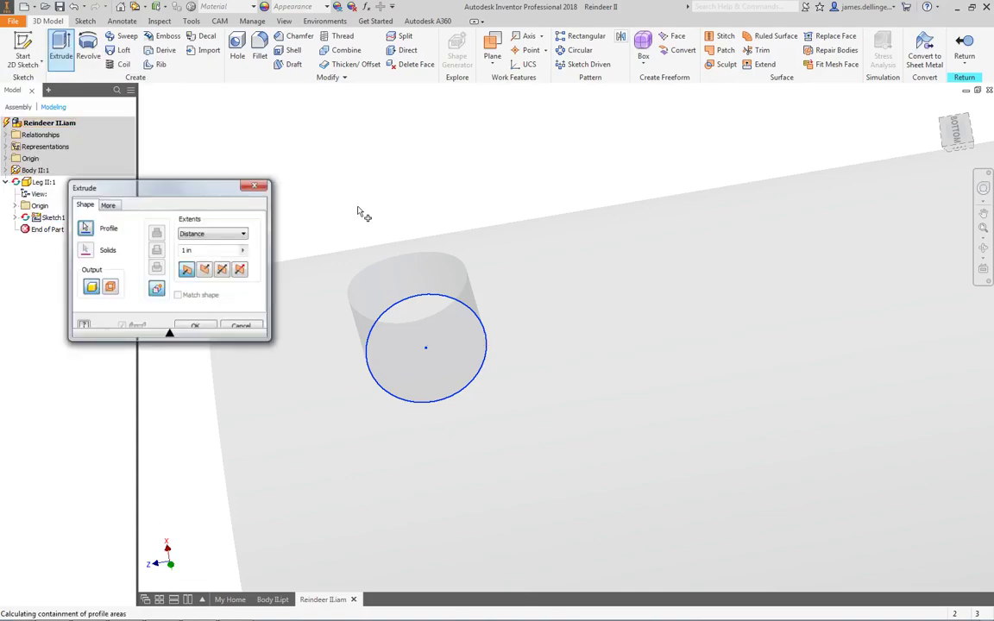
pyautogui.keyDown('shift'); pyautogui.moveTo(383, 327); pyautogui.dragTo(863, 129, button='middle'); pyautogui.keyUp('shift')
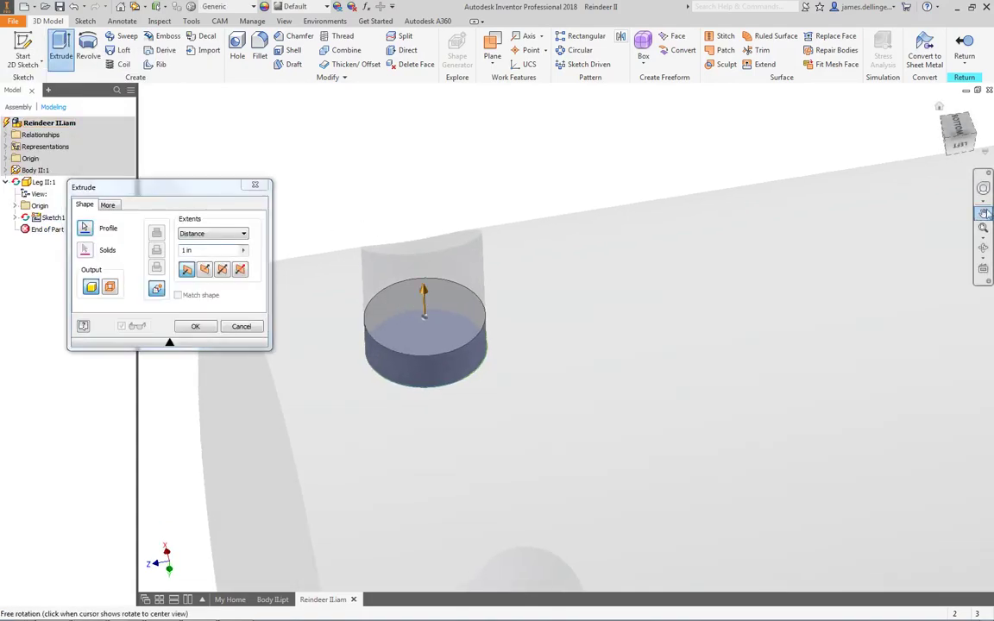
pyautogui.click(961, 148)
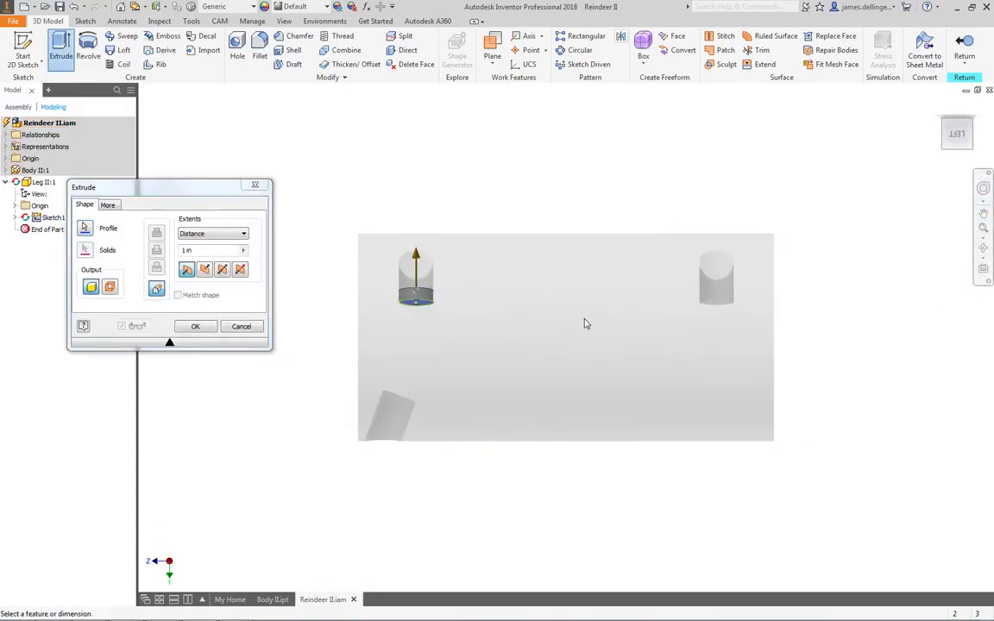
pyautogui.click(976, 134)
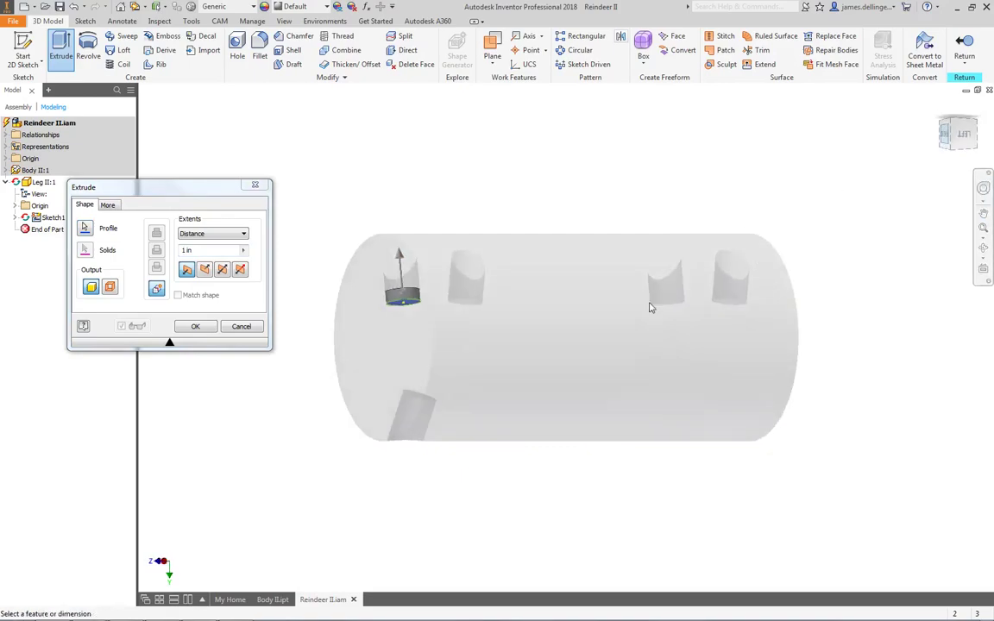
pyautogui.scroll(-3, 488, 264)
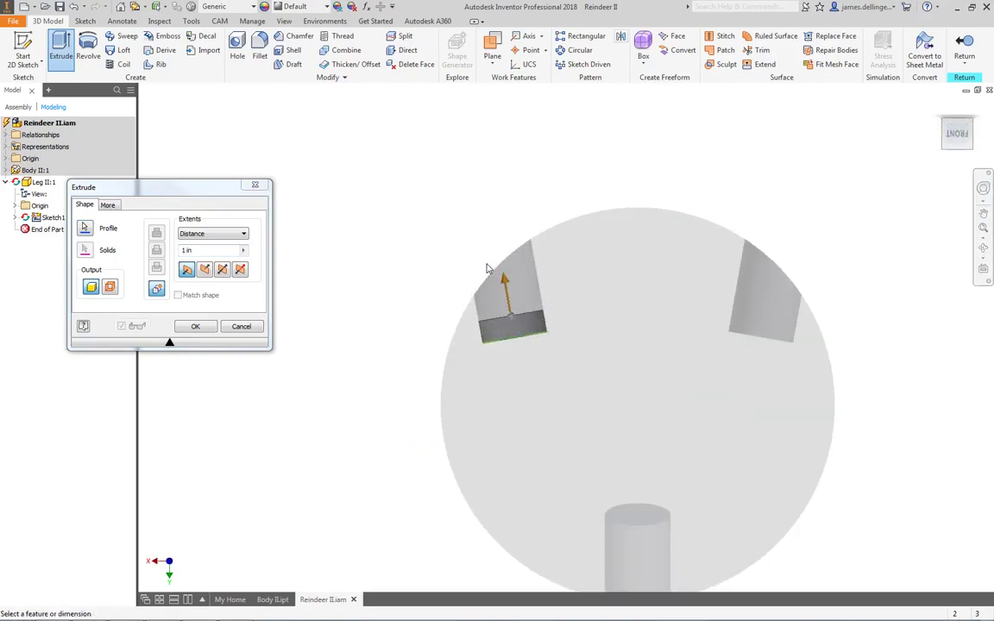
# Set the leg extrusion height to 4.75 in and confirm it.
pyautogui.moveTo(507, 287); pyautogui.dragTo(489, 213)
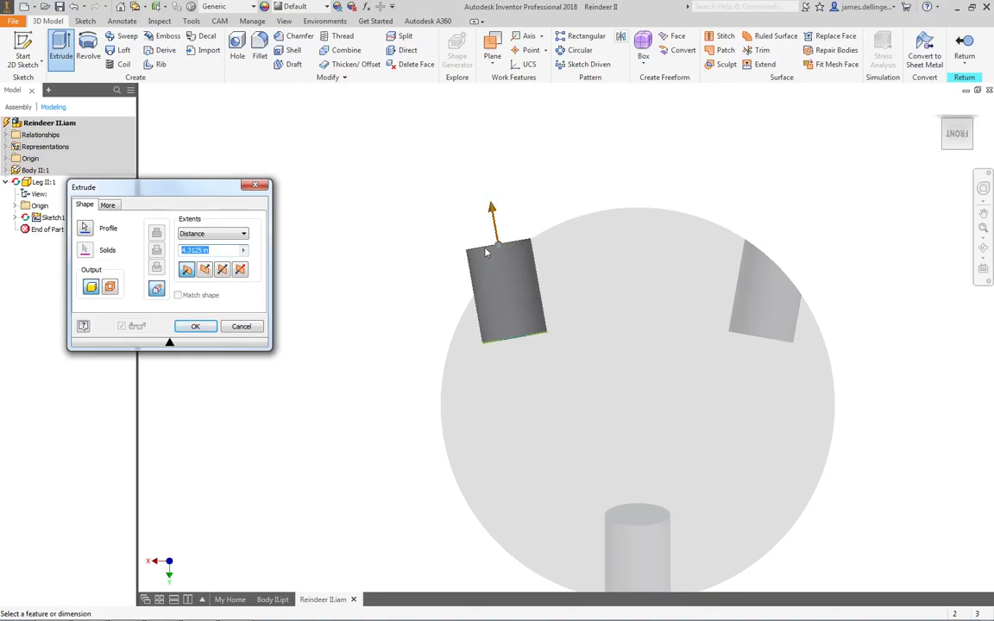
pyautogui.scroll(3, 521, 241)
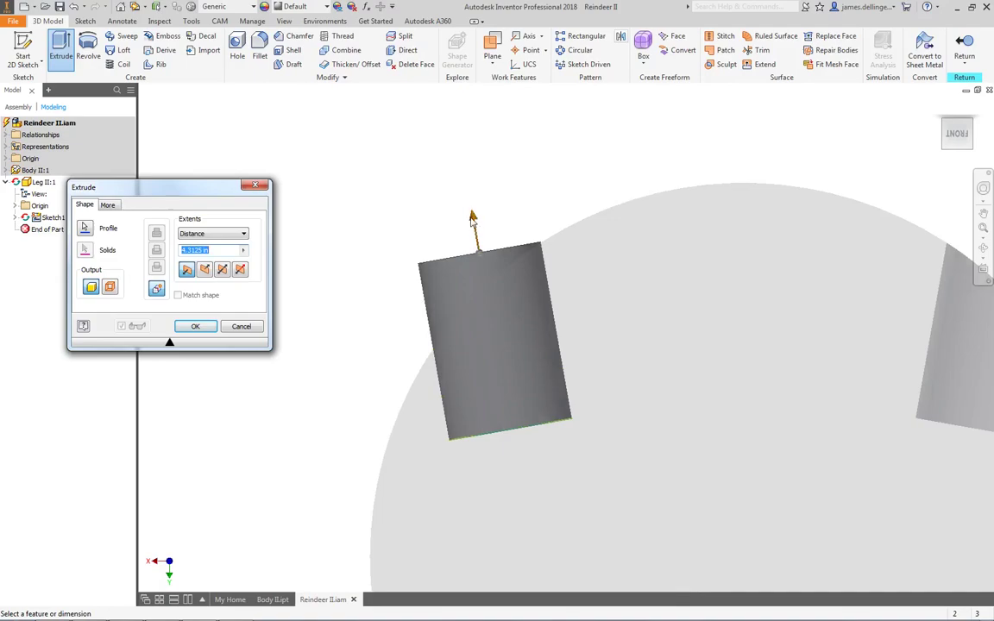
pyautogui.moveTo(472, 219)
pyautogui.mouseDown()
pyautogui.moveTo(472, 235)
pyautogui.moveTo(474, 217)
pyautogui.mouseUp()
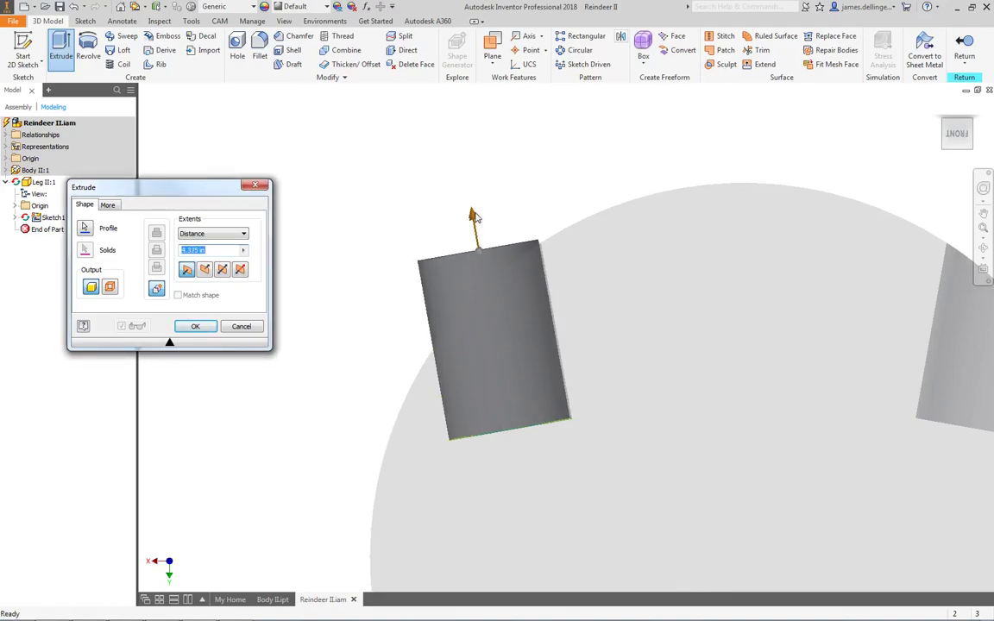
pyautogui.scroll(-2, 473, 207)
pyautogui.scroll(4, 478, 214)
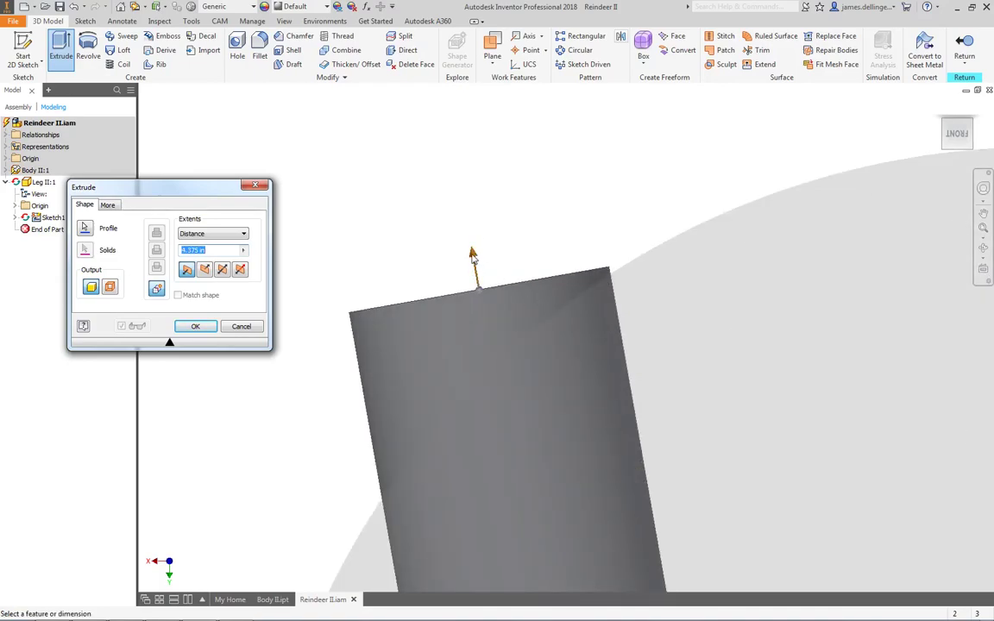
pyautogui.moveTo(472, 255); pyautogui.dragTo(474, 246)
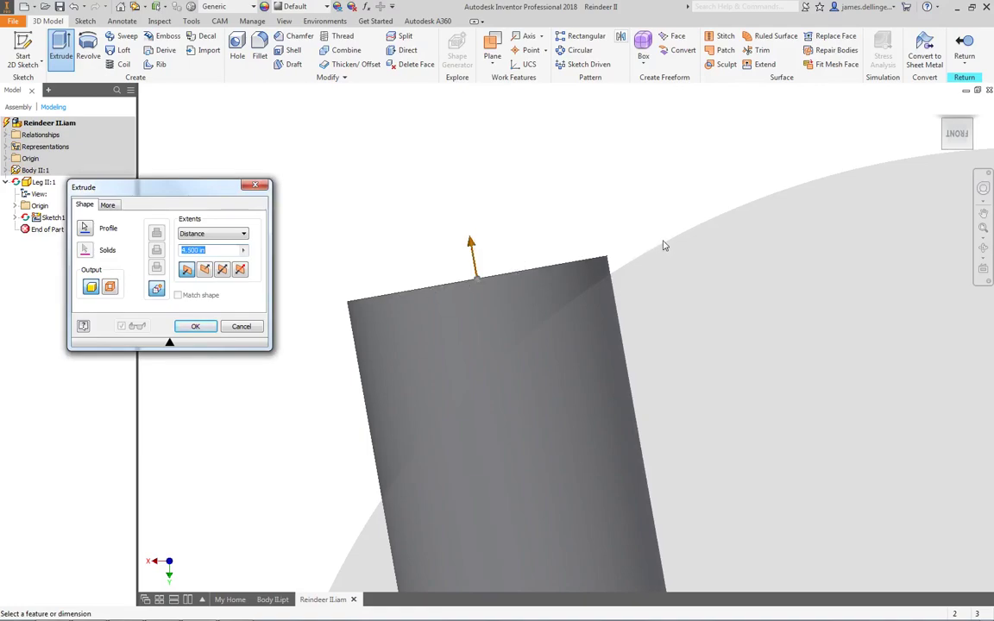
pyautogui.moveTo(472, 243); pyautogui.dragTo(472, 232)
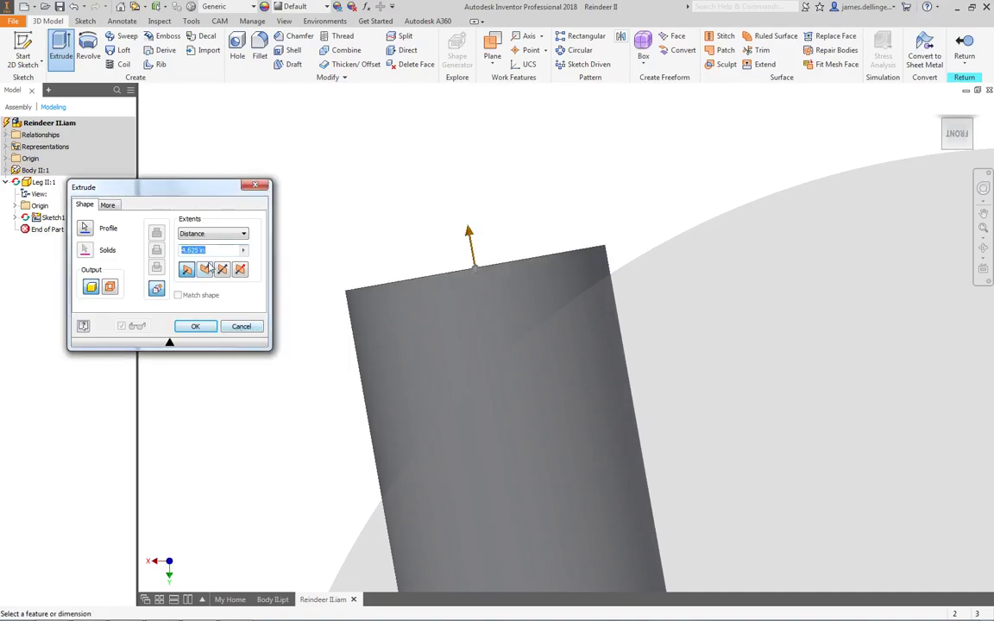
pyautogui.write('4.75')
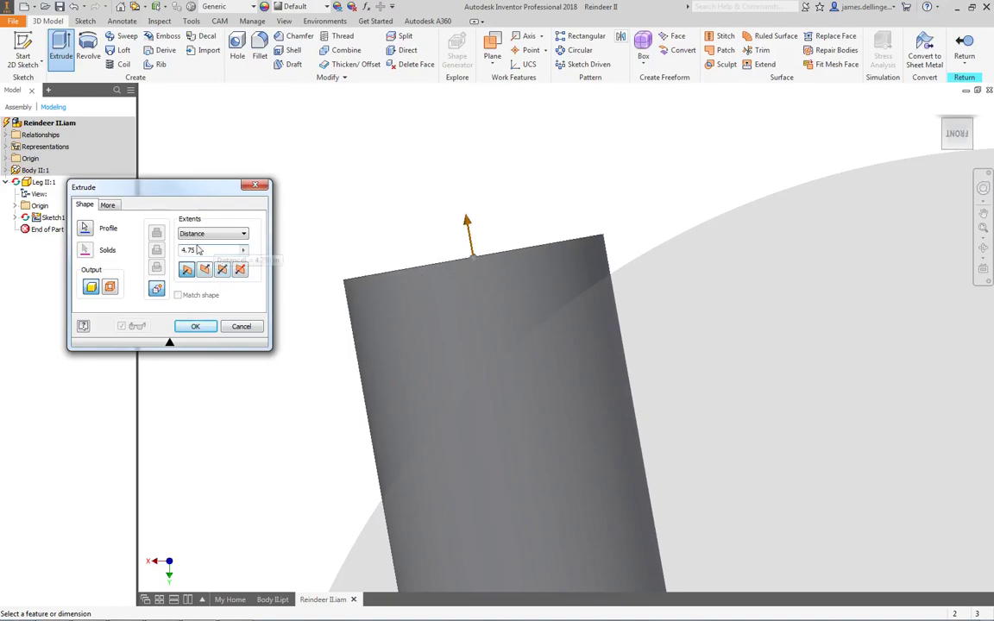
pyautogui.click(195, 326)
pyautogui.scroll(-5, 399, 294)
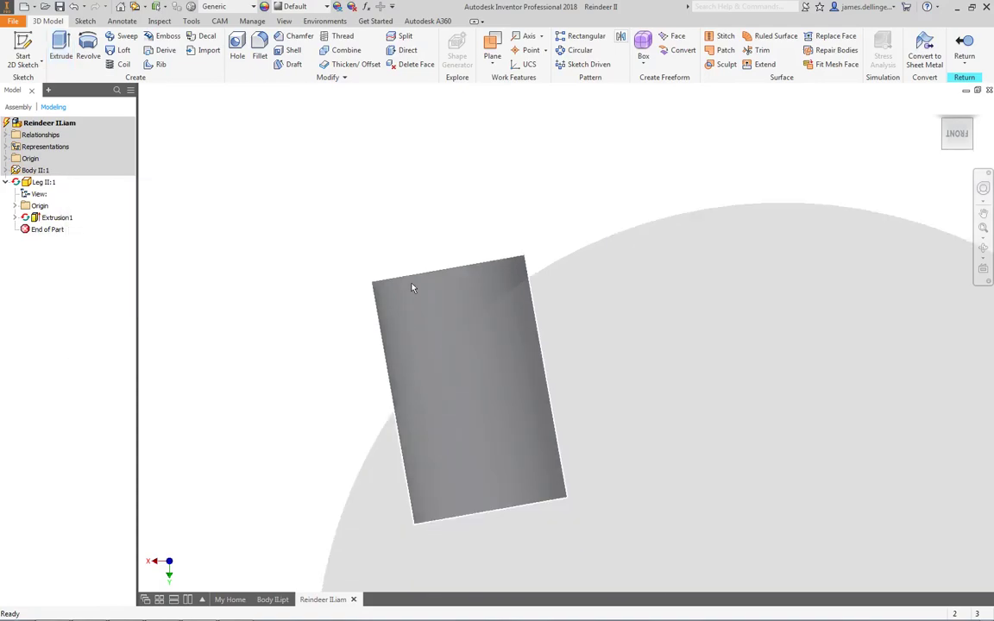
# Select Leg II:1 and pick the peg's top face for a new sketch.
pyautogui.keyDown('shift'); pyautogui.moveTo(375, 293); pyautogui.dragTo(427, 313, button='middle'); pyautogui.keyUp('shift')
pyautogui.scroll(-3, 518, 371)
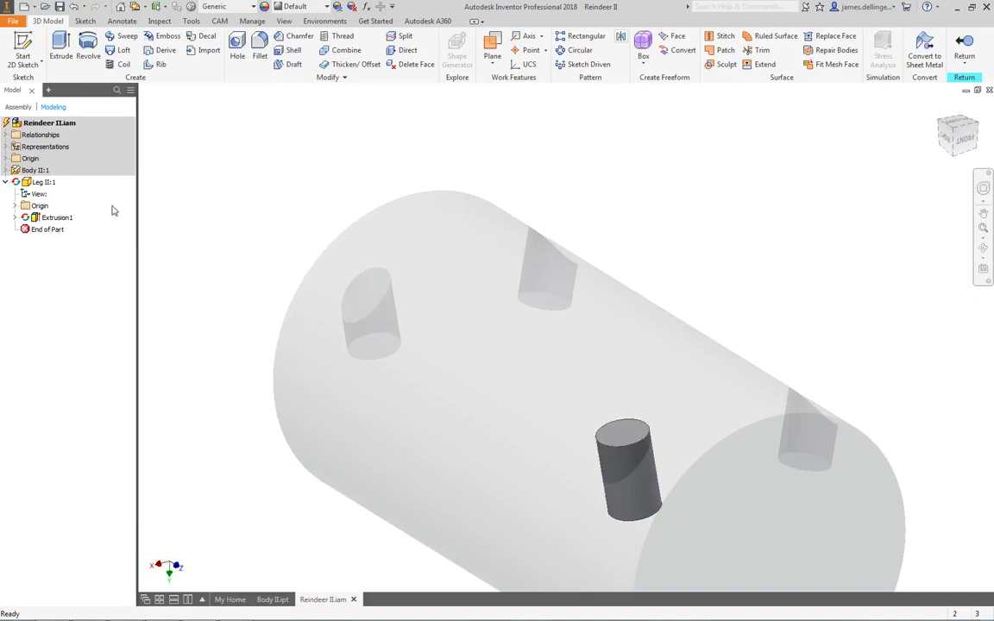
pyautogui.click(41, 184)
pyautogui.click(615, 436)
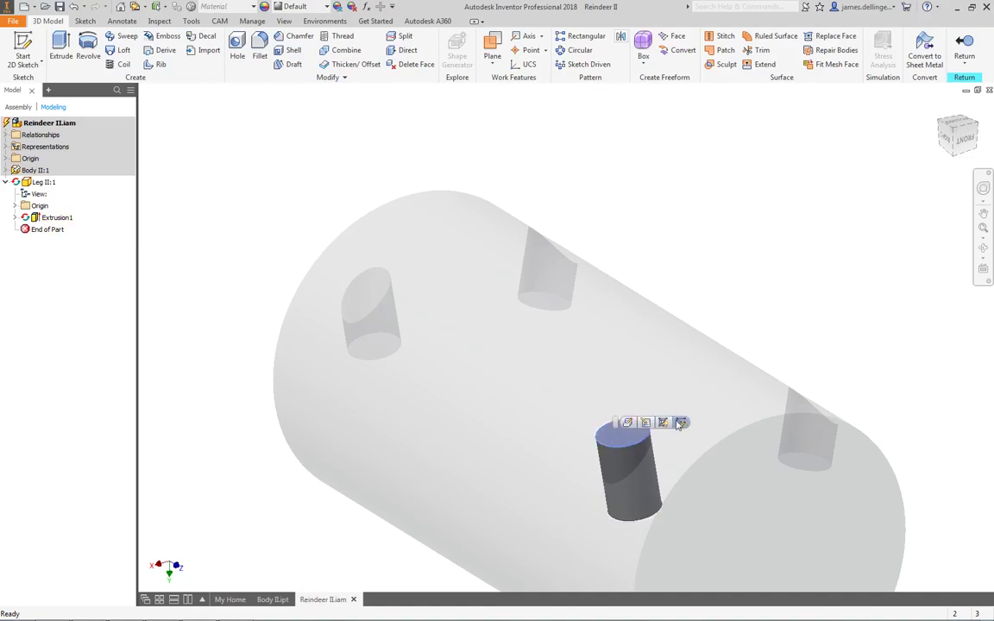
# Draw a circle centred on the peg's top face in the new sketch.
pyautogui.click(615, 382)
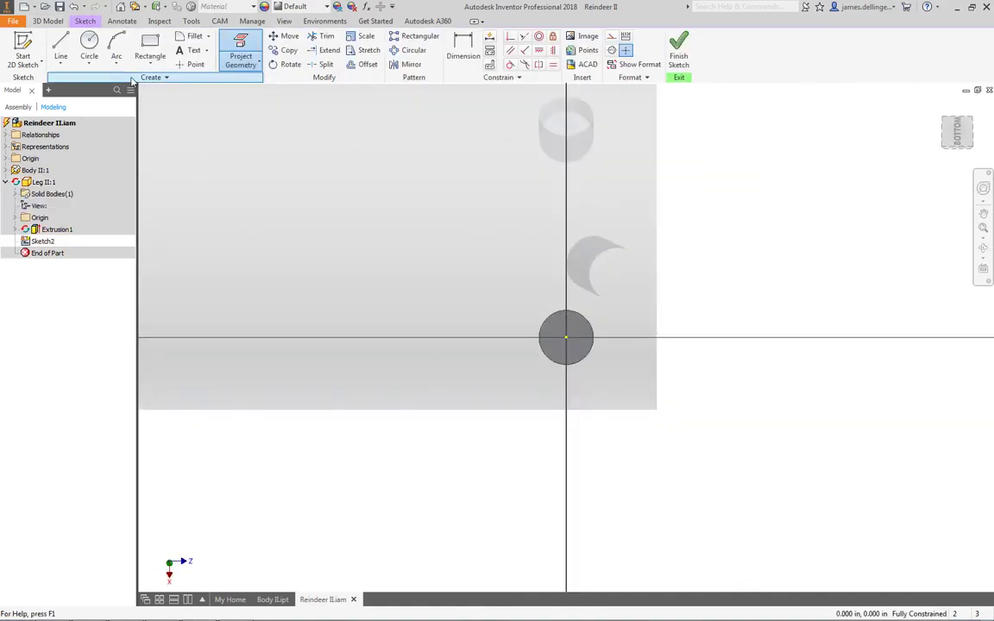
pyautogui.press('c')
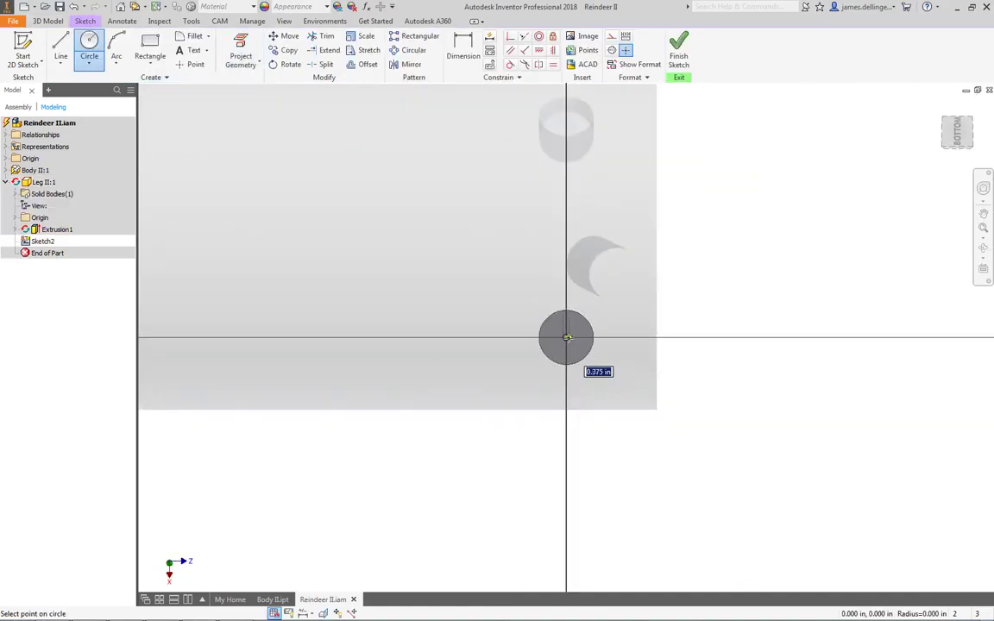
pyautogui.click(621, 343)
pyautogui.keyDown('shift'); pyautogui.moveTo(610, 409); pyautogui.dragTo(777, 216, button='middle'); pyautogui.keyUp('shift')
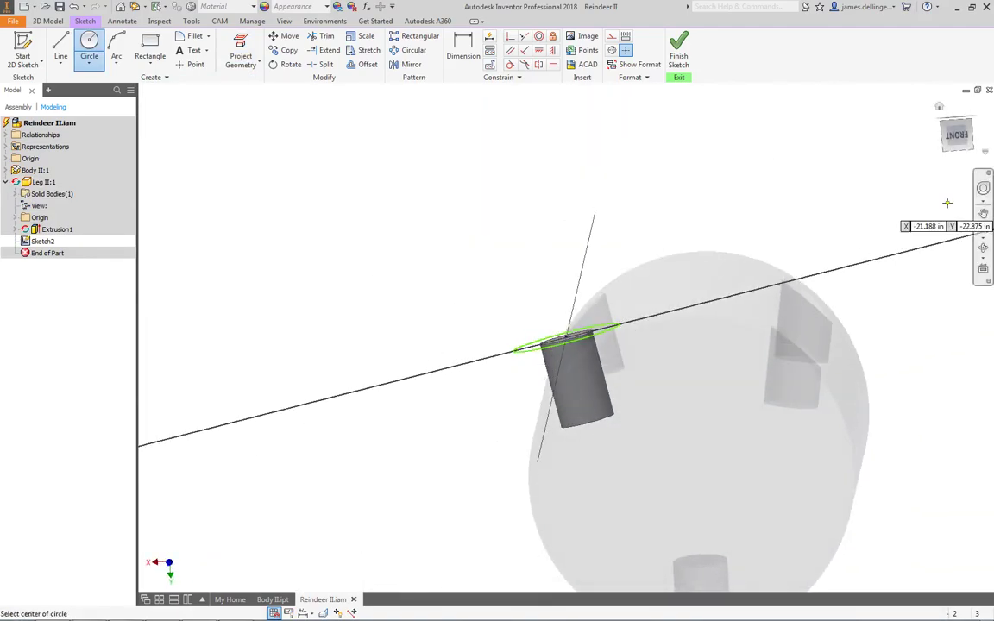
pyautogui.click(955, 136)
pyautogui.scroll(5, 484, 247)
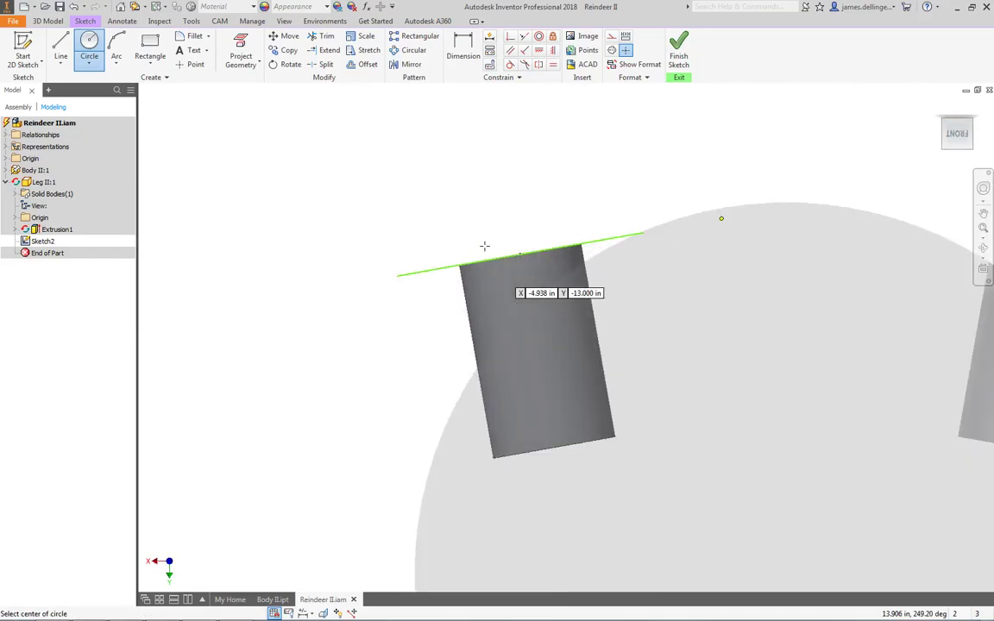
pyautogui.scroll(2, 484, 246)
pyautogui.press('Escape')
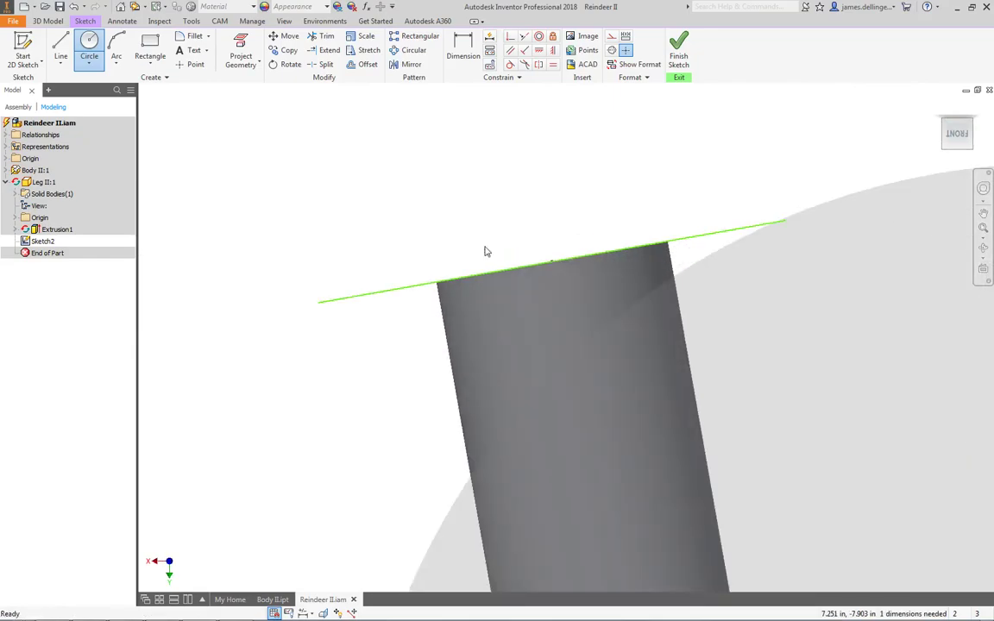
# Dimension the circle's diameter to 5.75 in.
pyautogui.press('d')
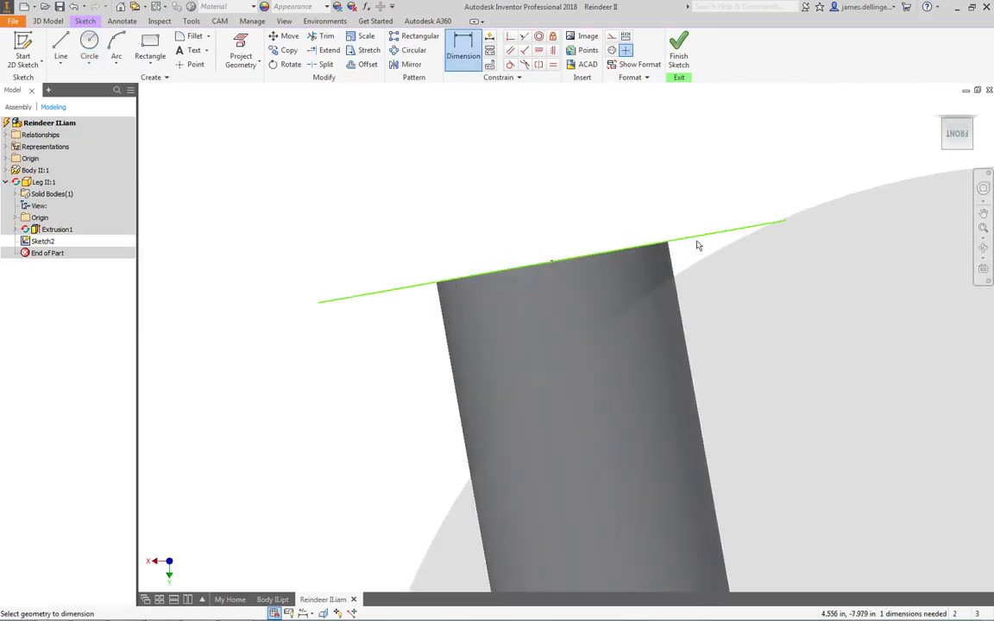
pyautogui.press('F6')
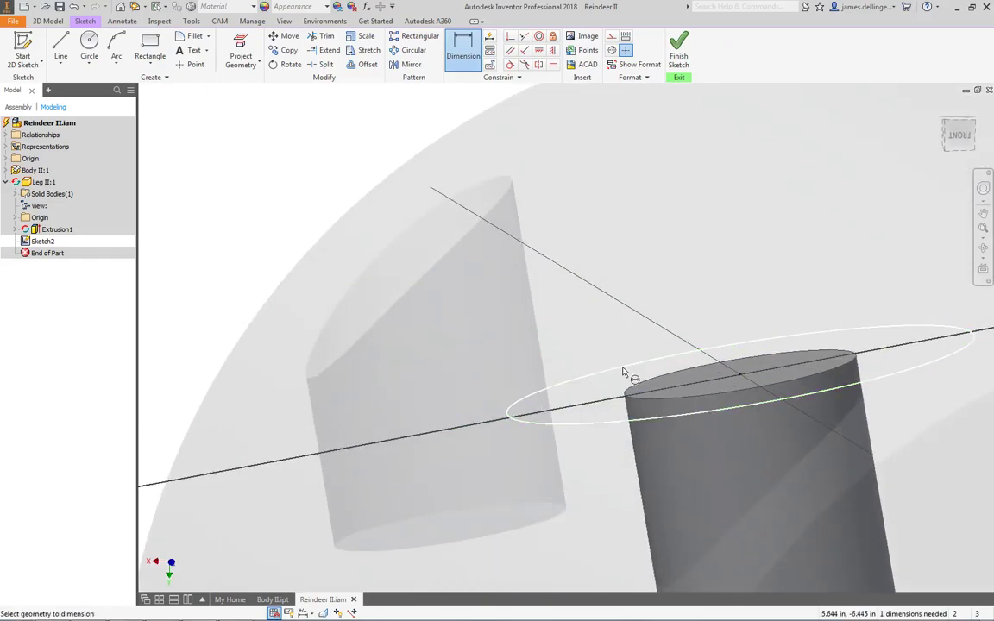
pyautogui.click(626, 374)
pyautogui.click(634, 372)
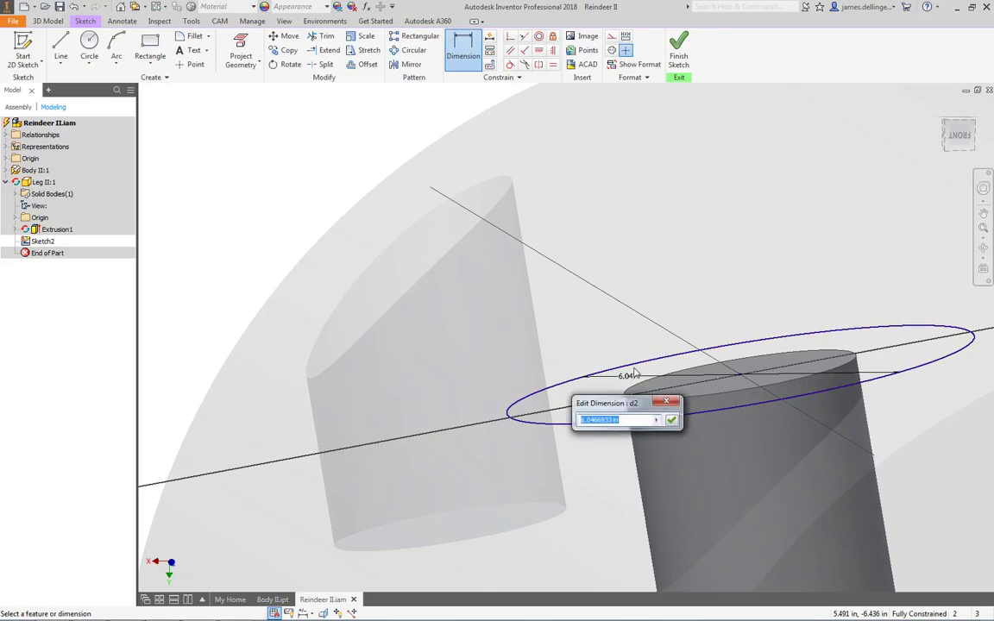
pyautogui.write('5.75')
pyautogui.press('Return')
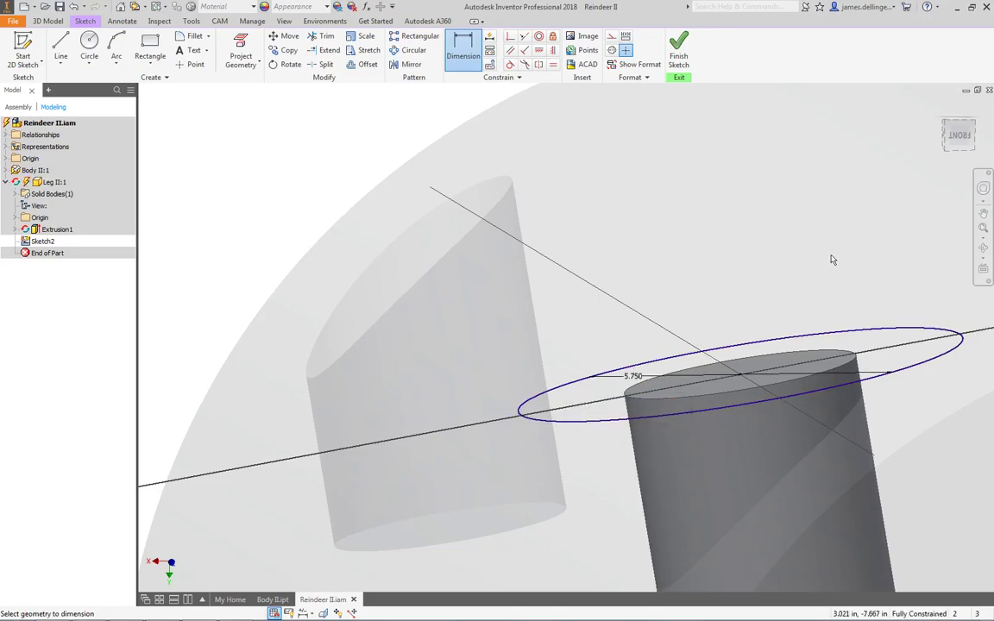
# Return to an angled view of the body and finish Sketch2.
pyautogui.click(957, 135)
pyautogui.scroll(5, 497, 302)
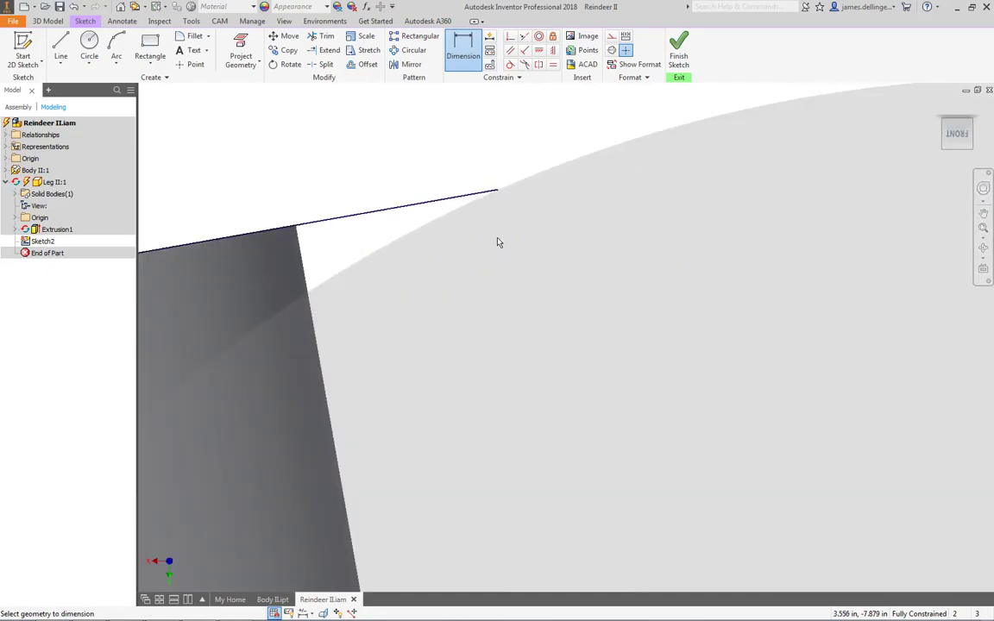
pyautogui.scroll(-1, 453, 186)
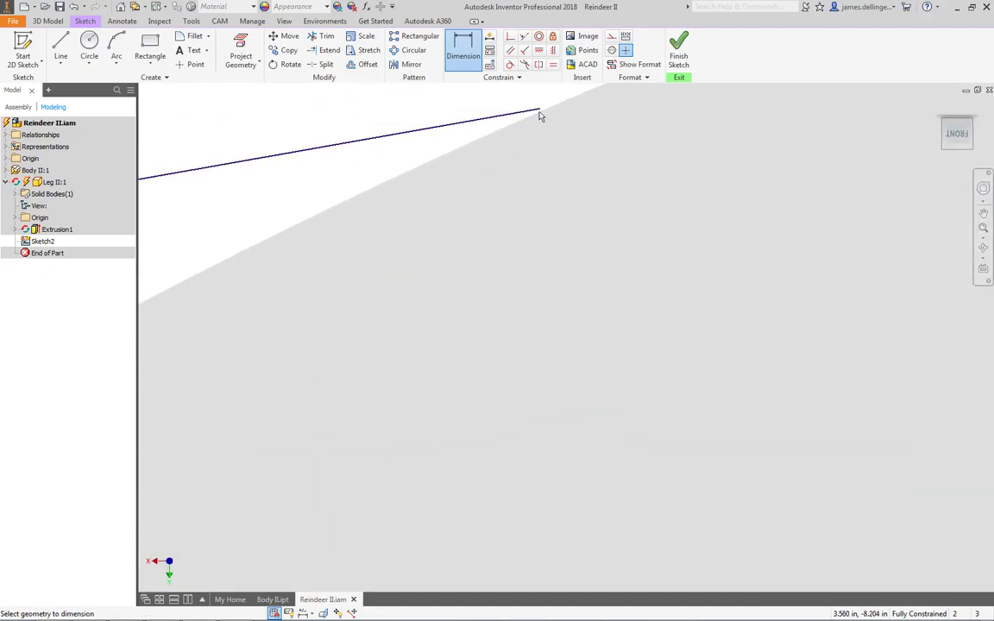
pyautogui.scroll(-5, 400, 313)
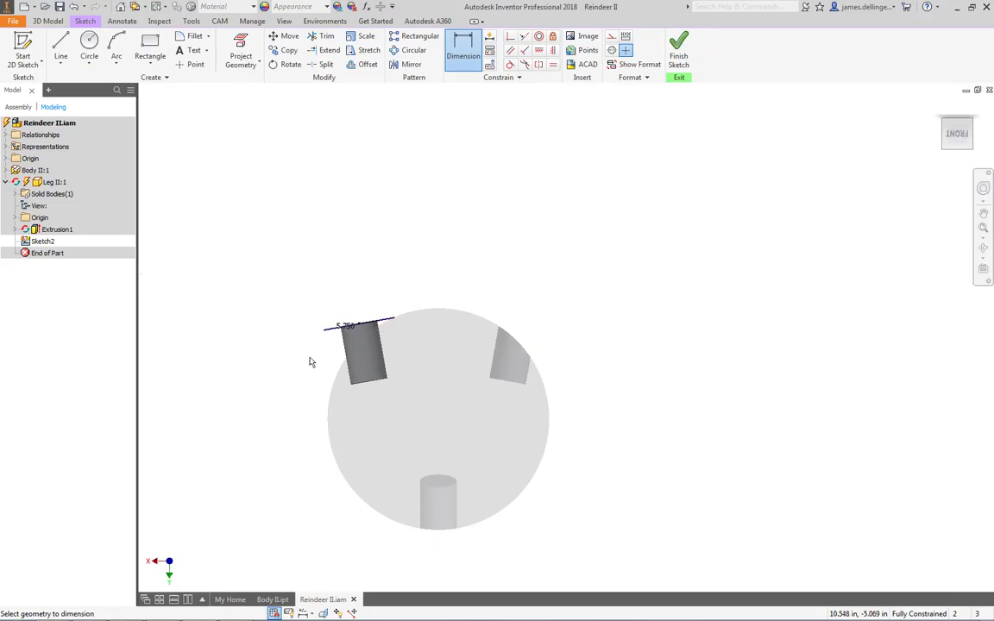
pyautogui.keyDown('shift'); pyautogui.moveTo(311, 362); pyautogui.dragTo(362, 363, button='middle'); pyautogui.keyUp('shift')
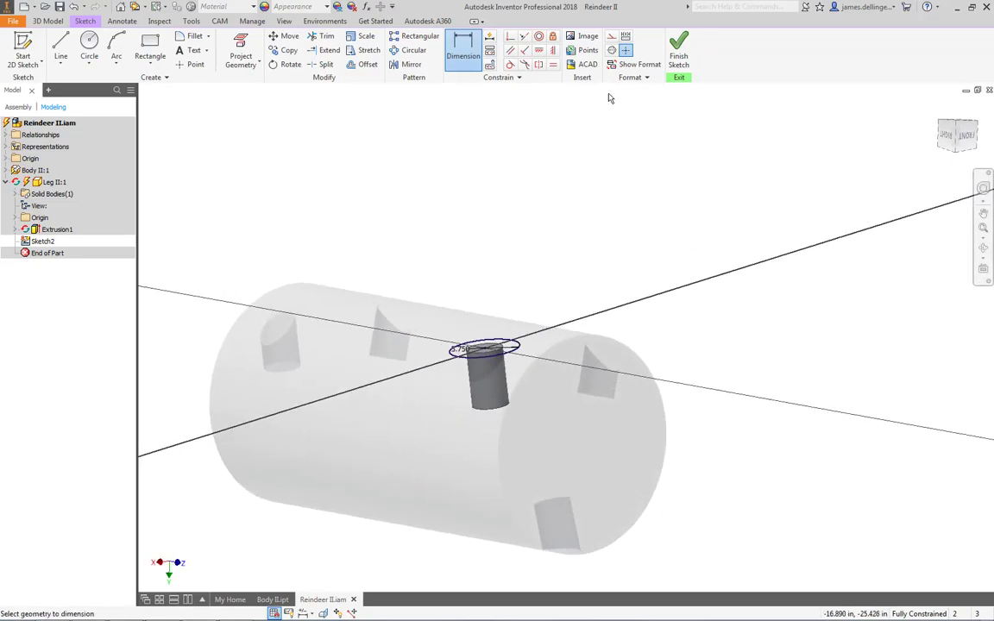
pyautogui.click(679, 50)
# Extrude Leg II's 5.750 circle 24 in upward into the wide upper leg shaft.
pyautogui.click(59, 45)
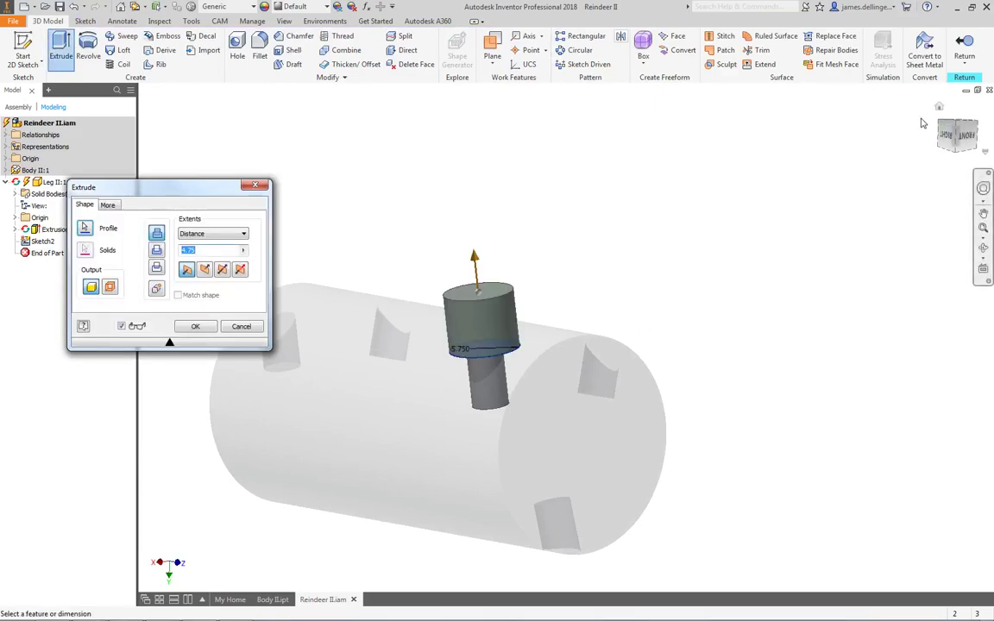
pyautogui.click(967, 135)
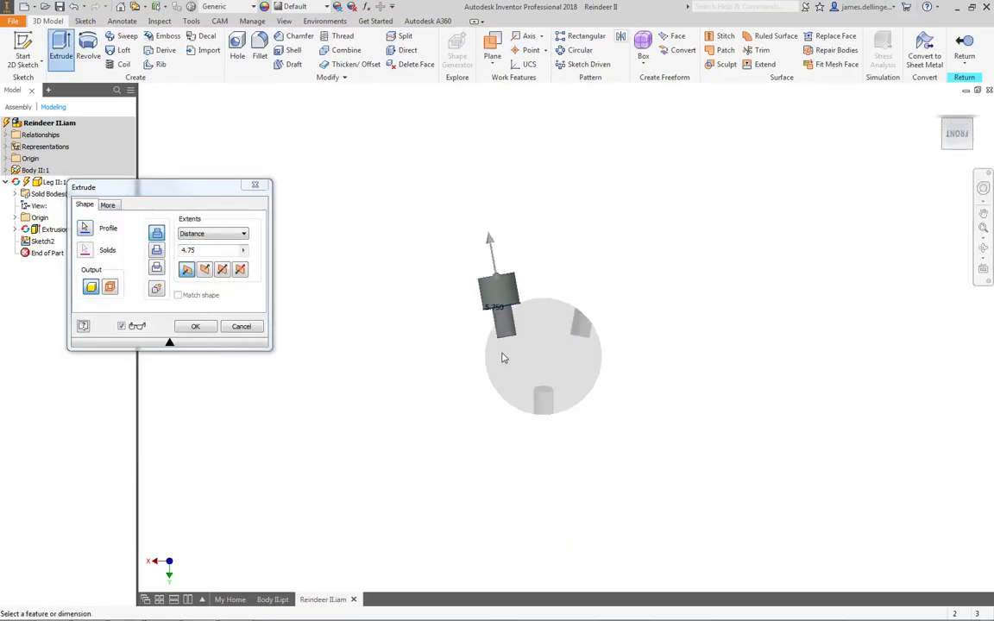
pyautogui.moveTo(488, 241); pyautogui.dragTo(468, 121)
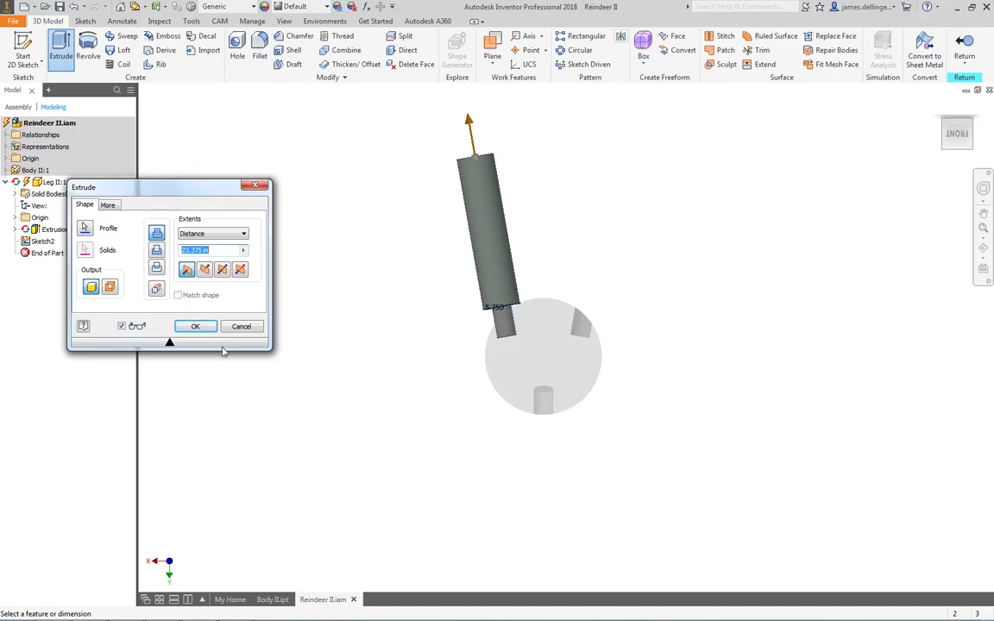
pyautogui.press('Return')
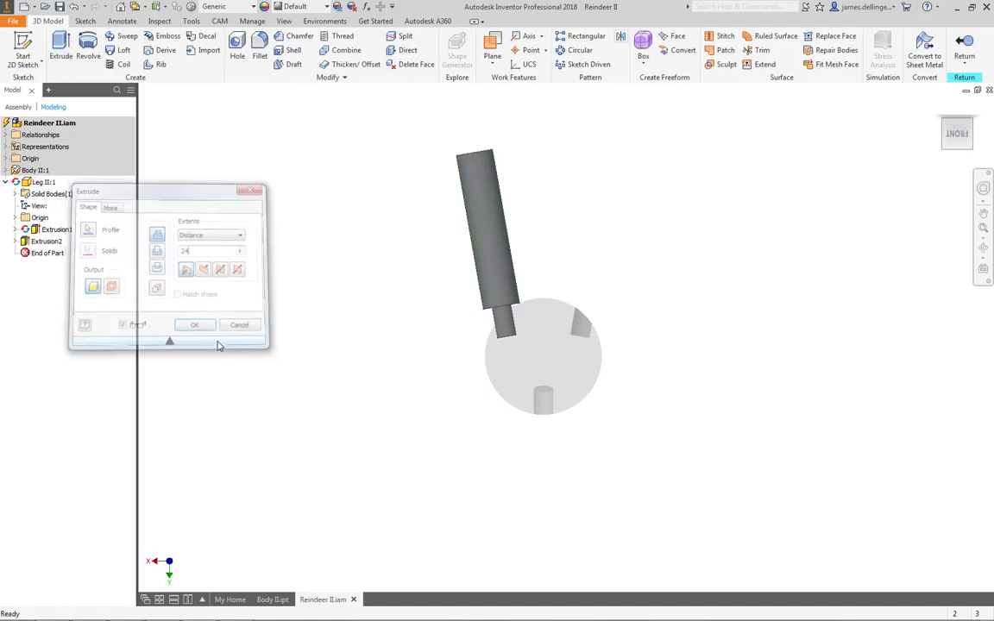
pyautogui.keyDown('shift'); pyautogui.moveTo(265, 412); pyautogui.dragTo(524, 428, button='middle'); pyautogui.keyUp('shift')
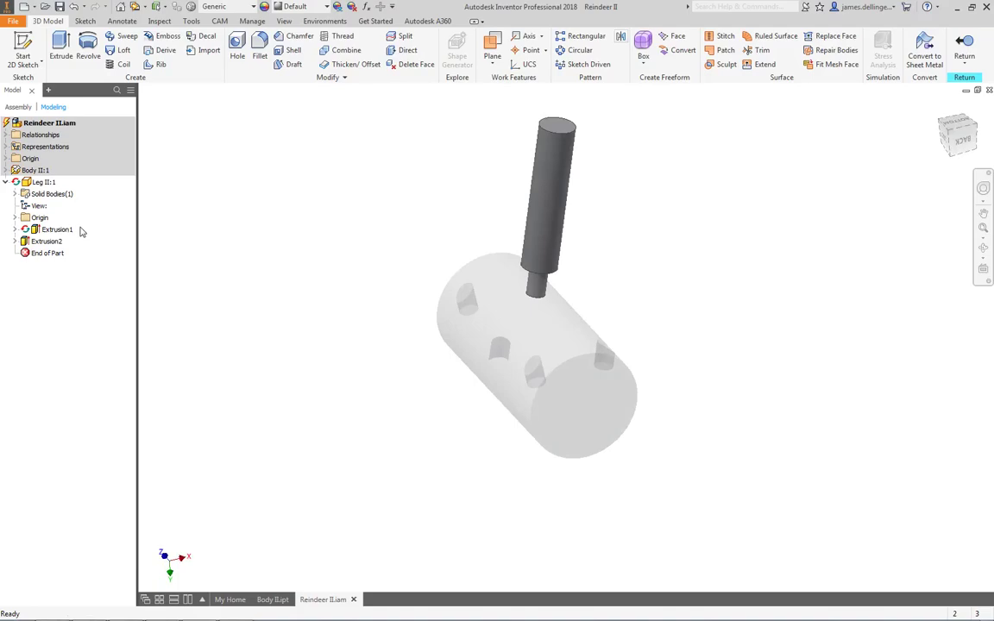
# Edit Extrusion2's Sketch2 and change the 5.750 peg diameter to 4.
pyautogui.click(47, 242)
pyautogui.rightClick(49, 246)
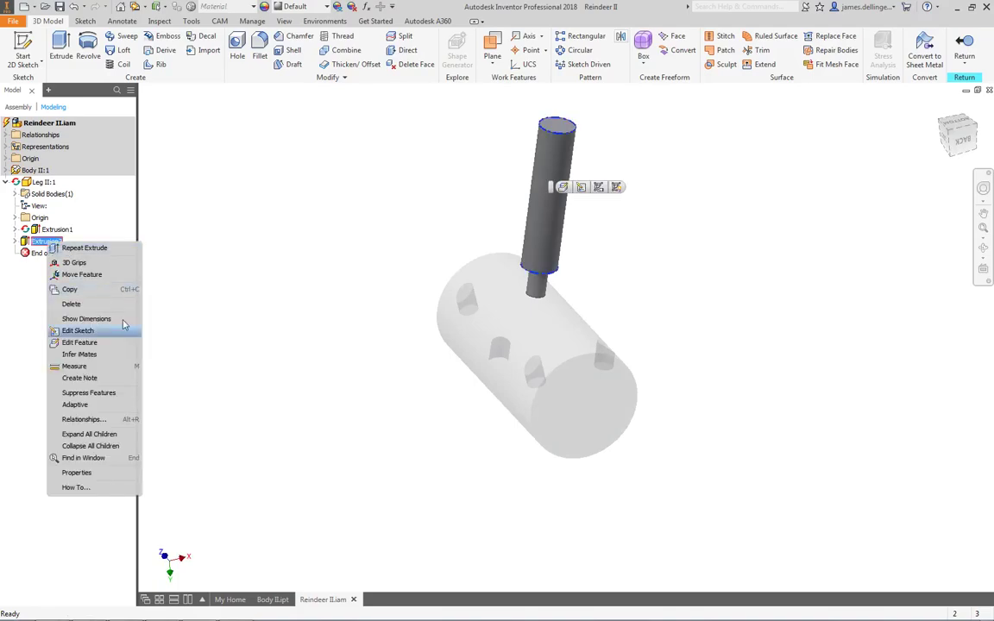
pyautogui.click(78, 331)
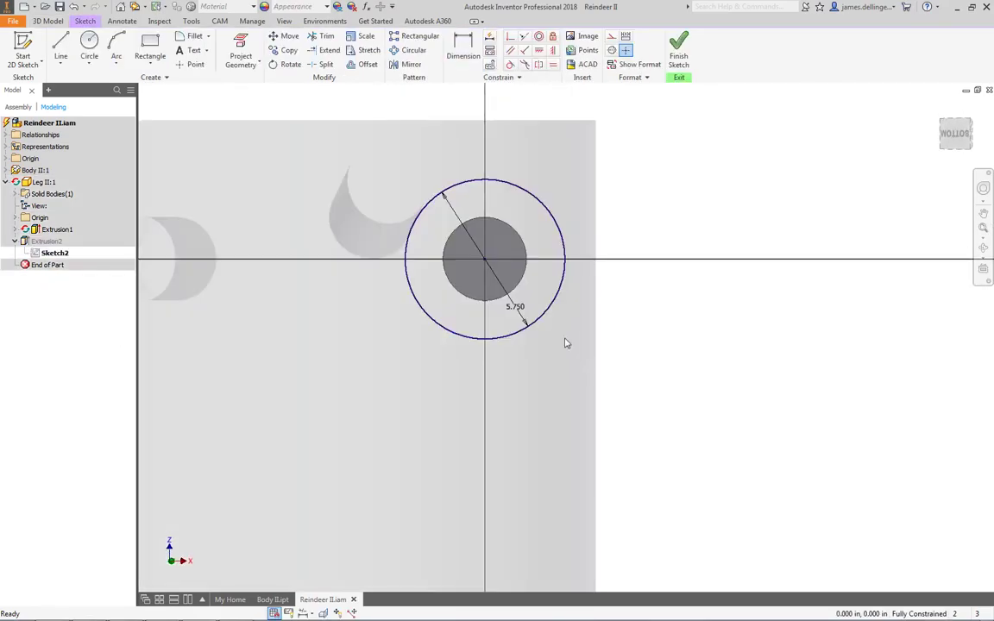
pyautogui.doubleClick(515, 307)
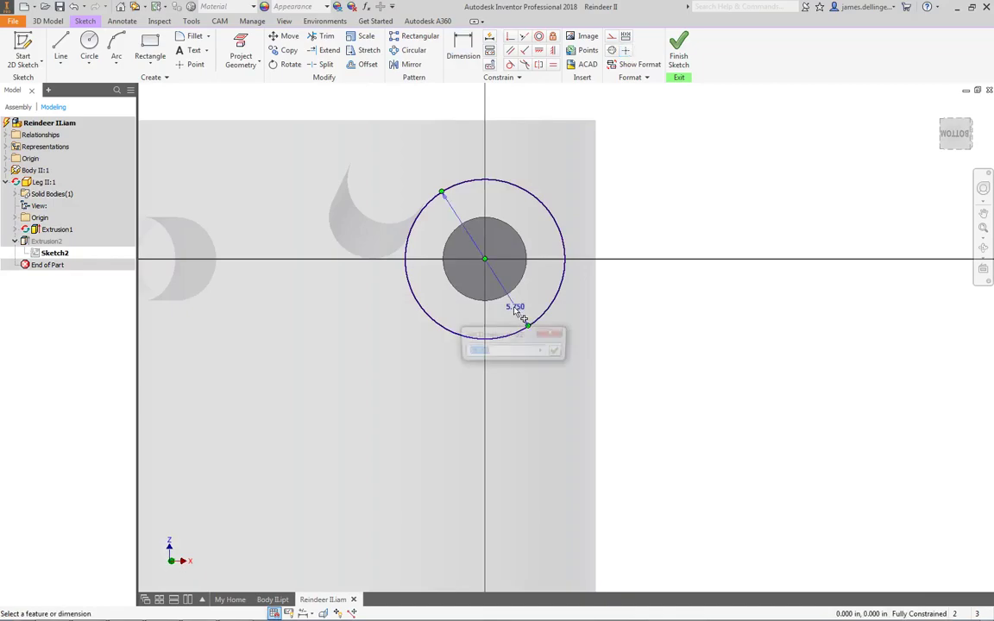
pyautogui.write('4')
pyautogui.press('Return')
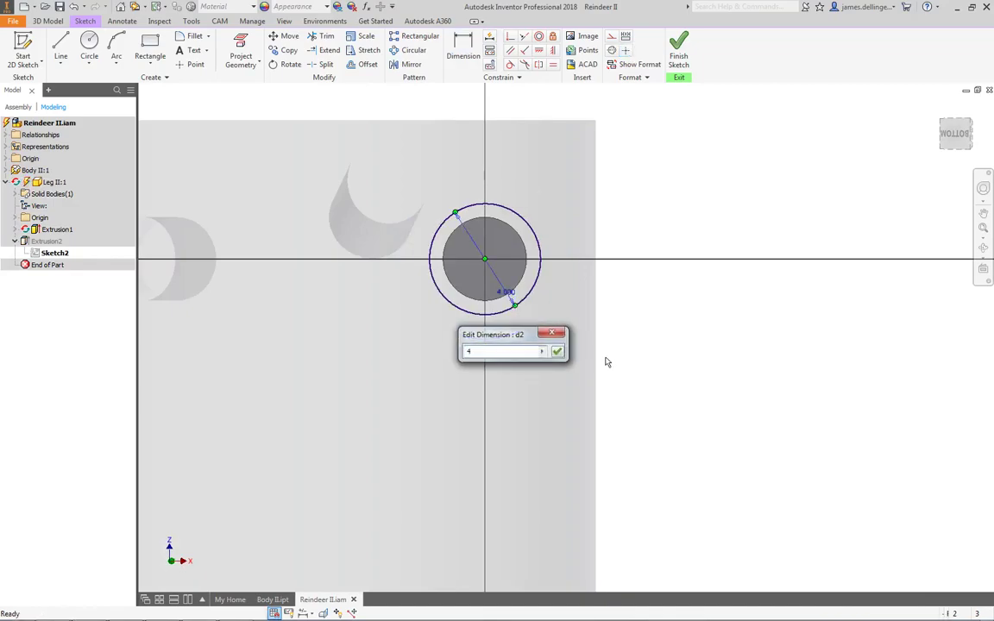
# Finish the peg sketch, check the thinner peg, and return to the Reindeer II assembly.
pyautogui.click(679, 52)
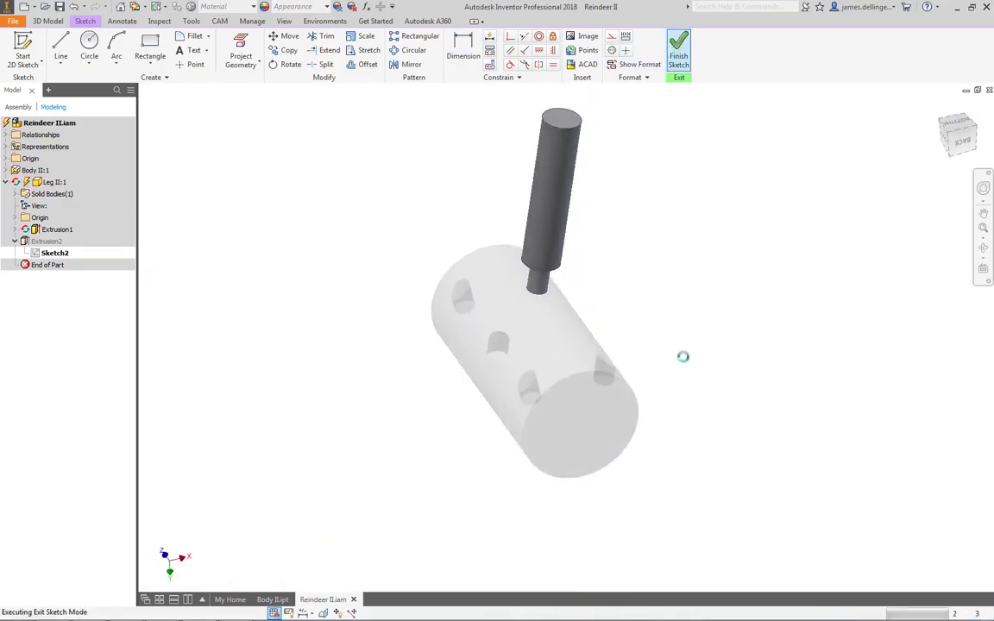
pyautogui.moveTo(683, 361)
pyautogui.keyDown('shift'); pyautogui.mouseDown(button='middle')
pyautogui.moveTo(582, 351)
pyautogui.moveTo(721, 378)
pyautogui.moveTo(682, 371)
pyautogui.mouseUp(button='middle'); pyautogui.keyUp('shift')
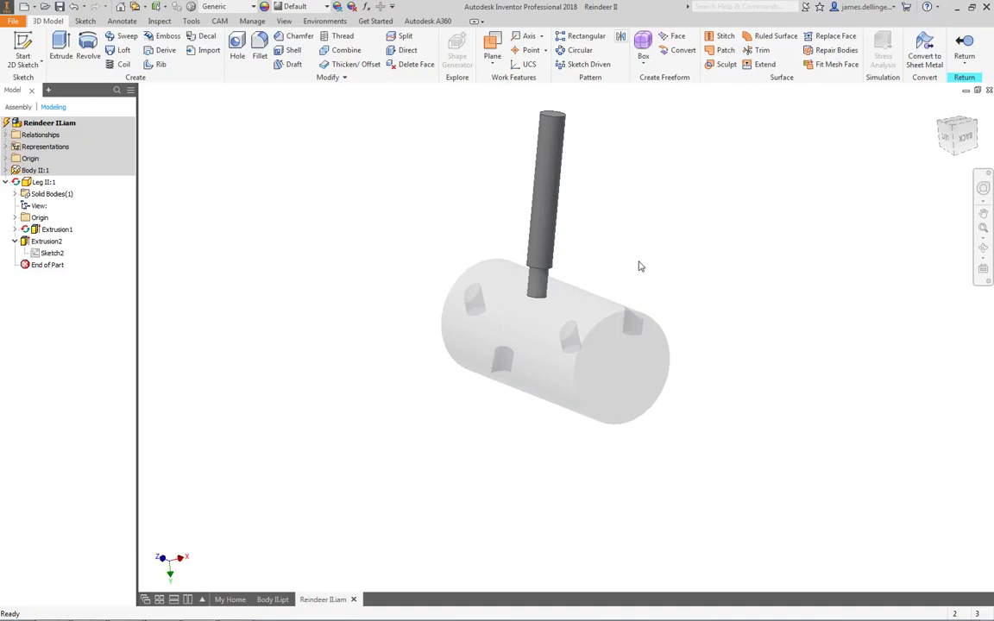
pyautogui.click(965, 48)
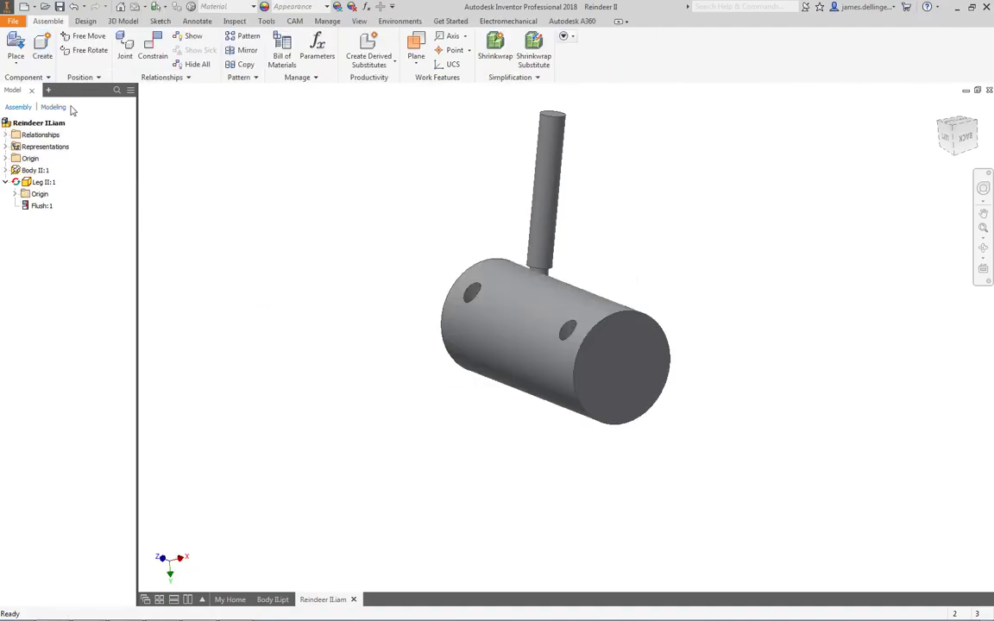
# Save Reindeer II.iam and the modified Leg II.ipt using Yes to All.
pyautogui.hotkey('ctrl', 's')
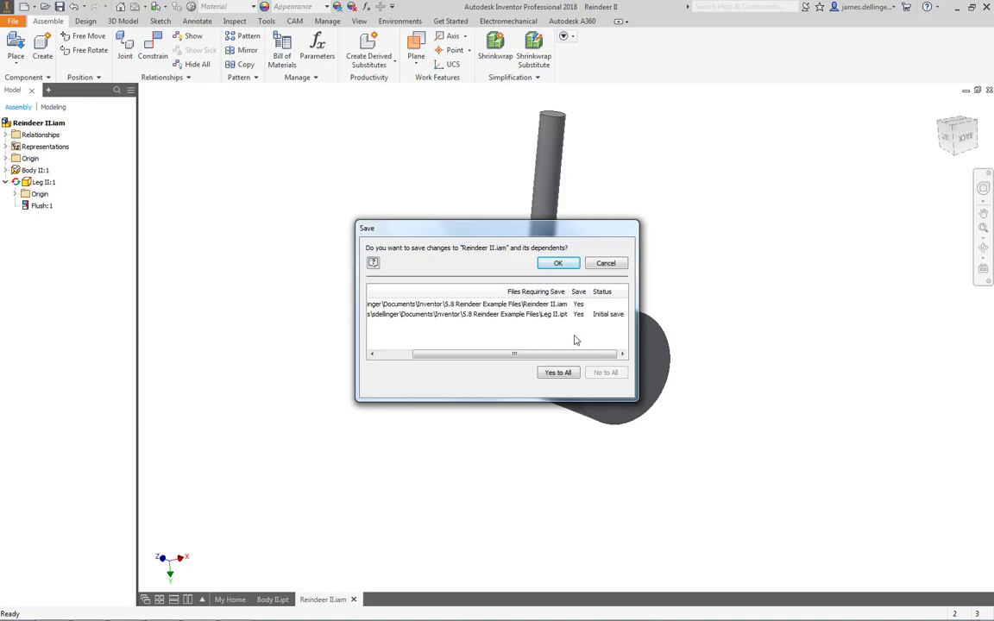
pyautogui.click(558, 372)
pyautogui.click(560, 265)
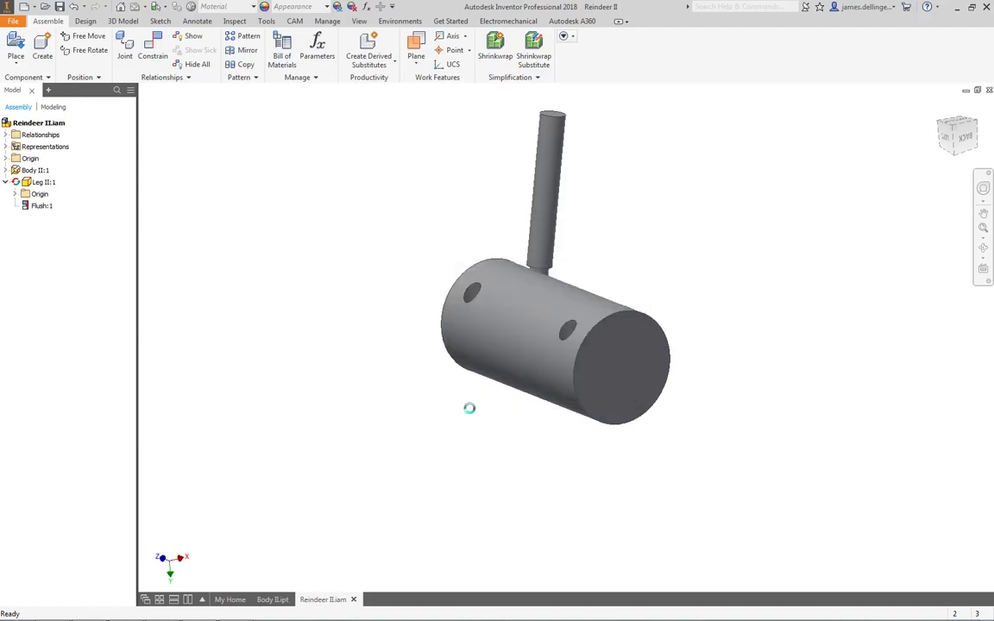
pyautogui.keyDown('shift'); pyautogui.moveTo(437, 453); pyautogui.dragTo(462, 449, button='middle'); pyautogui.keyUp('shift')
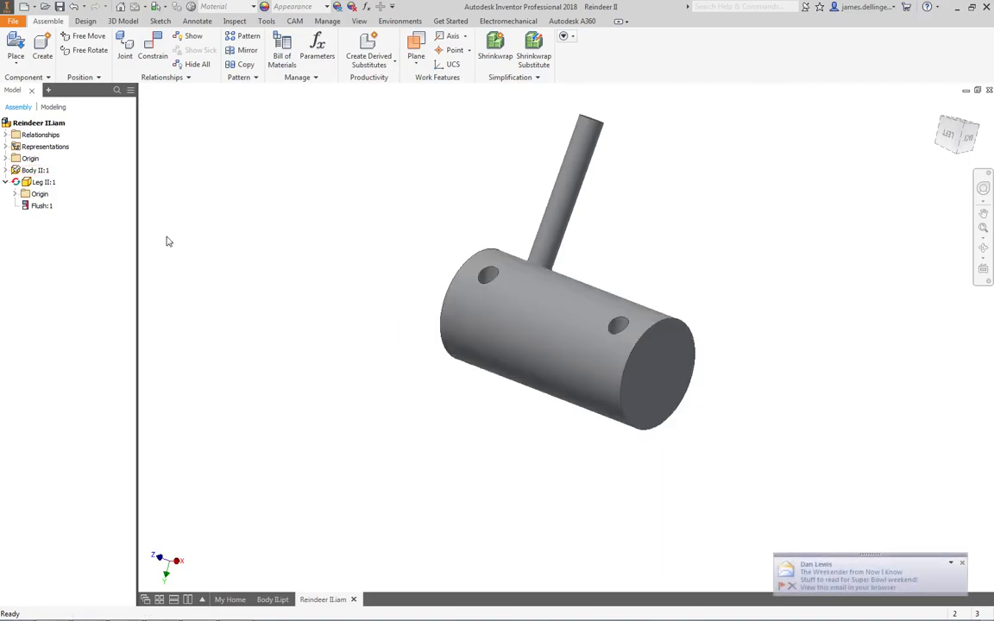
# Place three more copies of the Leg II part beside the cylindrical body.
pyautogui.click(15, 48)
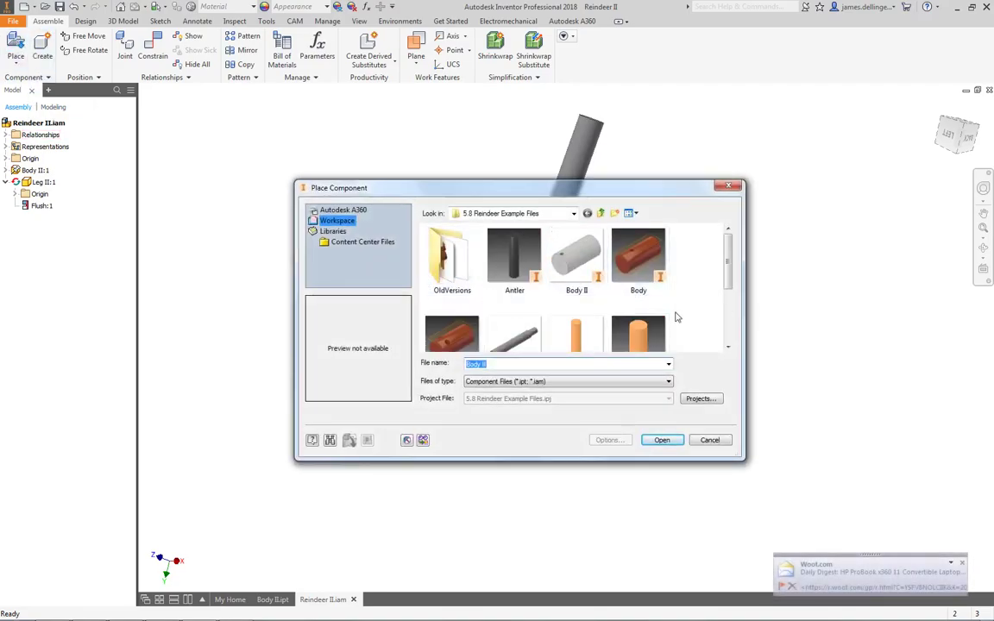
pyautogui.moveTo(728, 259); pyautogui.dragTo(728, 285)
pyautogui.click(515, 289)
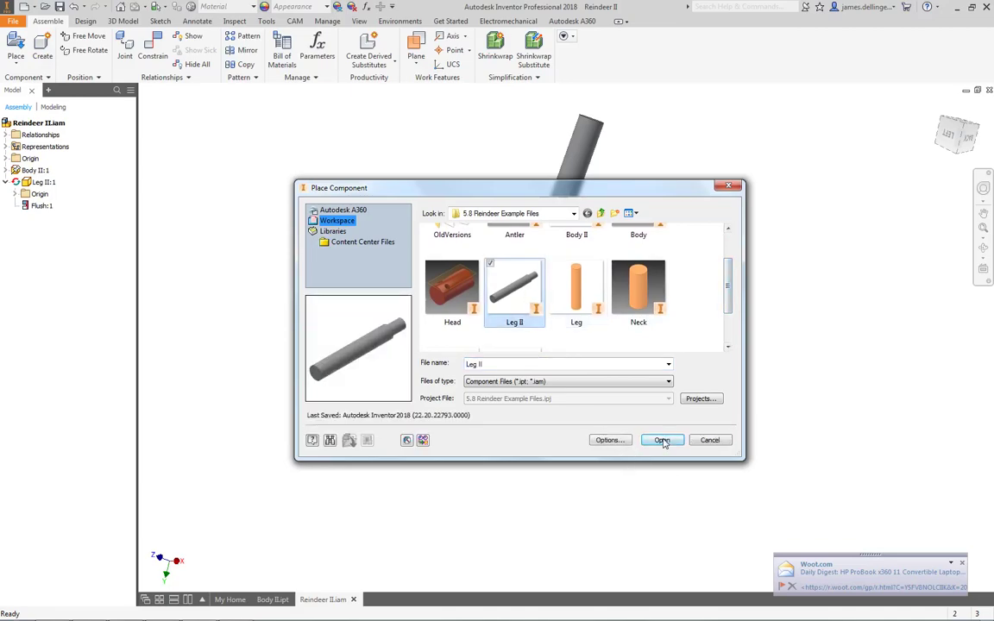
pyautogui.click(662, 442)
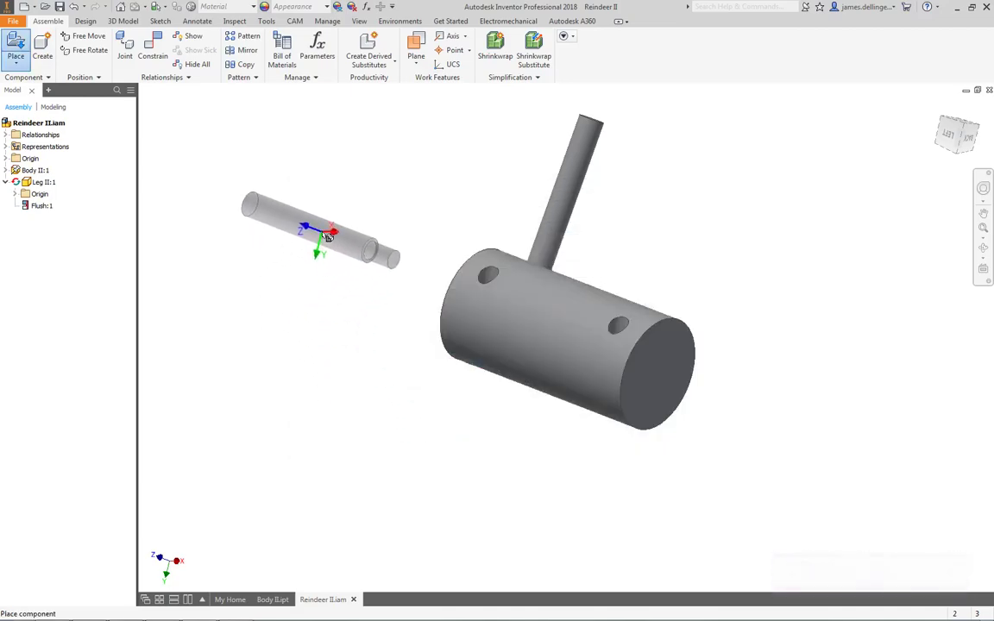
pyautogui.click(328, 235)
pyautogui.click(327, 300)
pyautogui.click(335, 356)
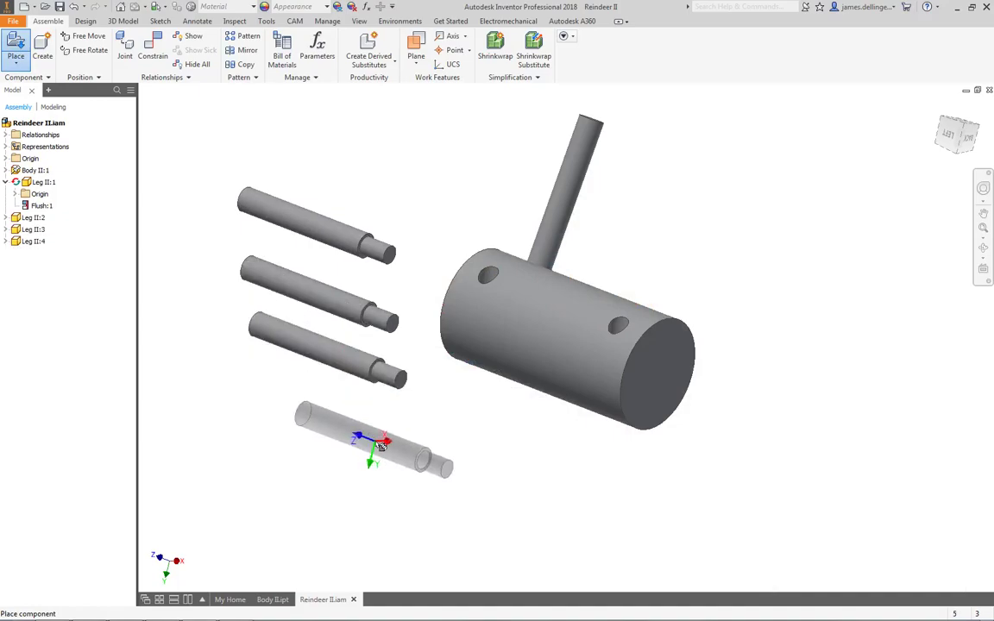
pyautogui.press('Escape')
pyautogui.keyDown('shift'); pyautogui.moveTo(401, 450); pyautogui.dragTo(574, 449, button='middle'); pyautogui.keyUp('shift')
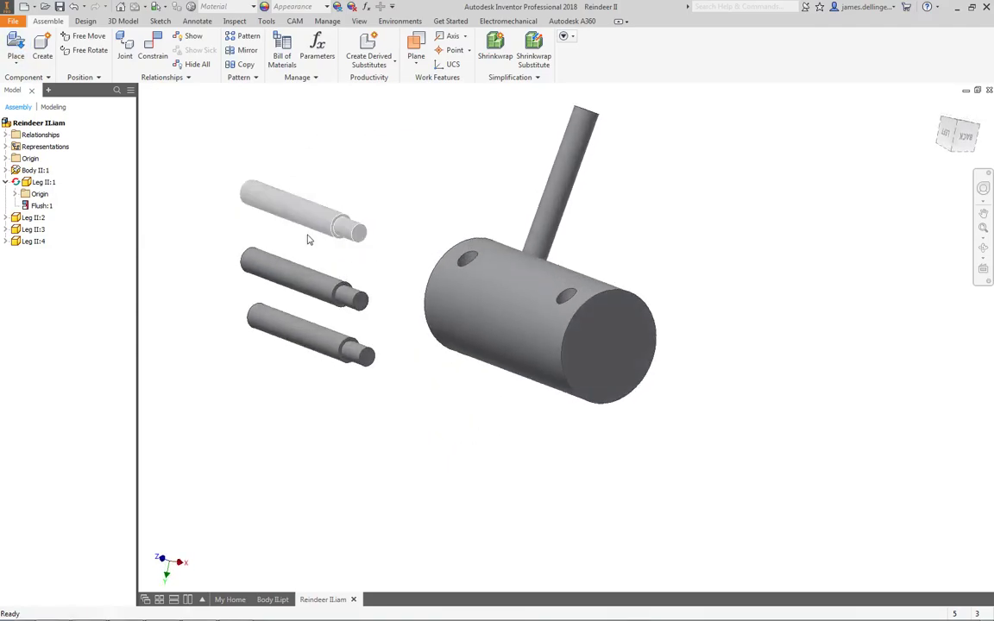
# Mate the top leg's peg to a body hole, then drag the leg upward.
pyautogui.click(152, 50)
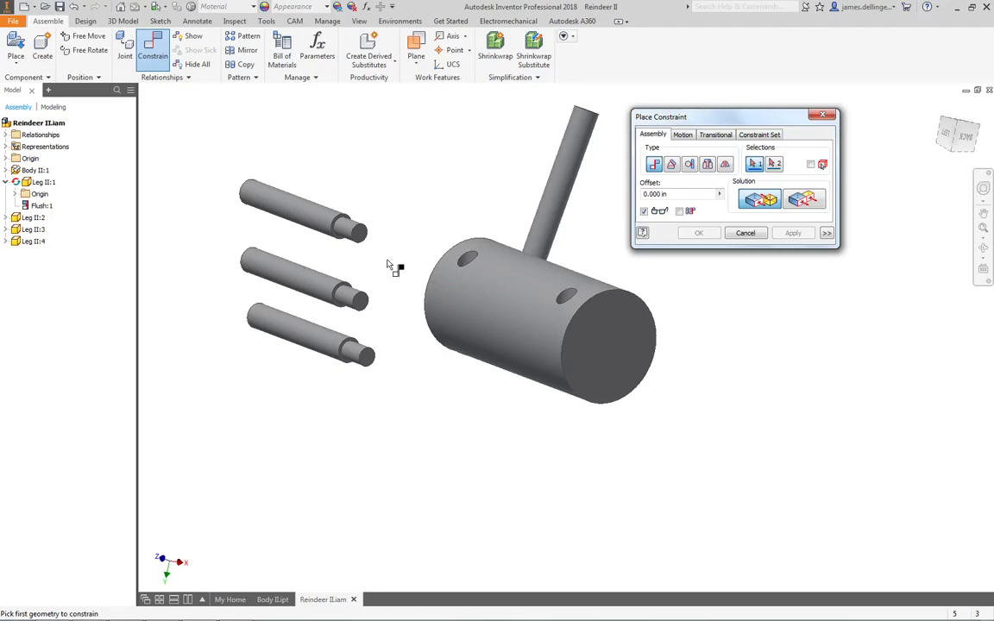
pyautogui.scroll(3, 391, 269)
pyautogui.scroll(-2, 390, 271)
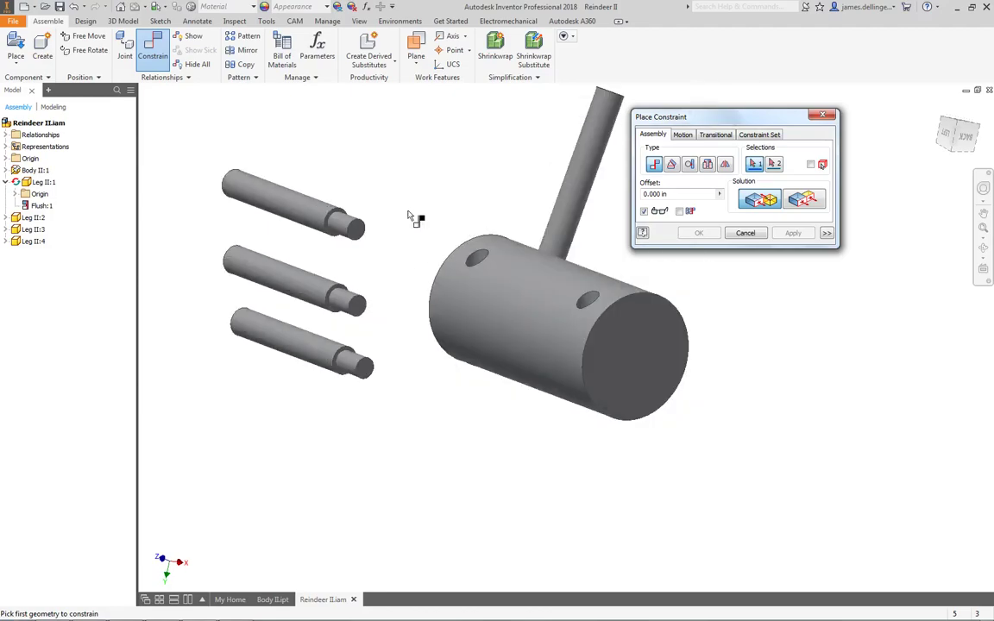
pyautogui.click(347, 223)
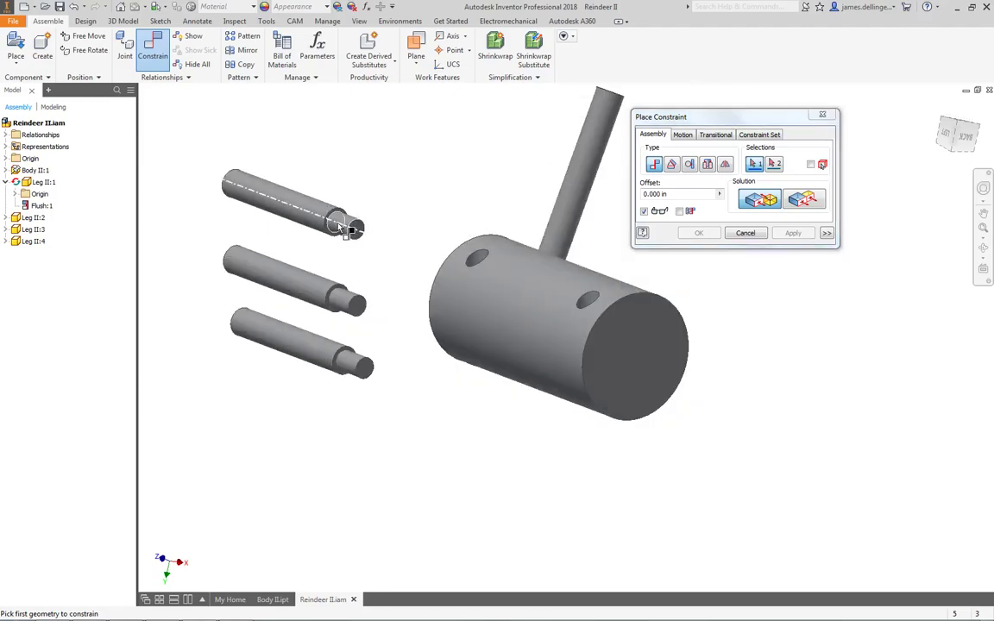
pyautogui.click(481, 260)
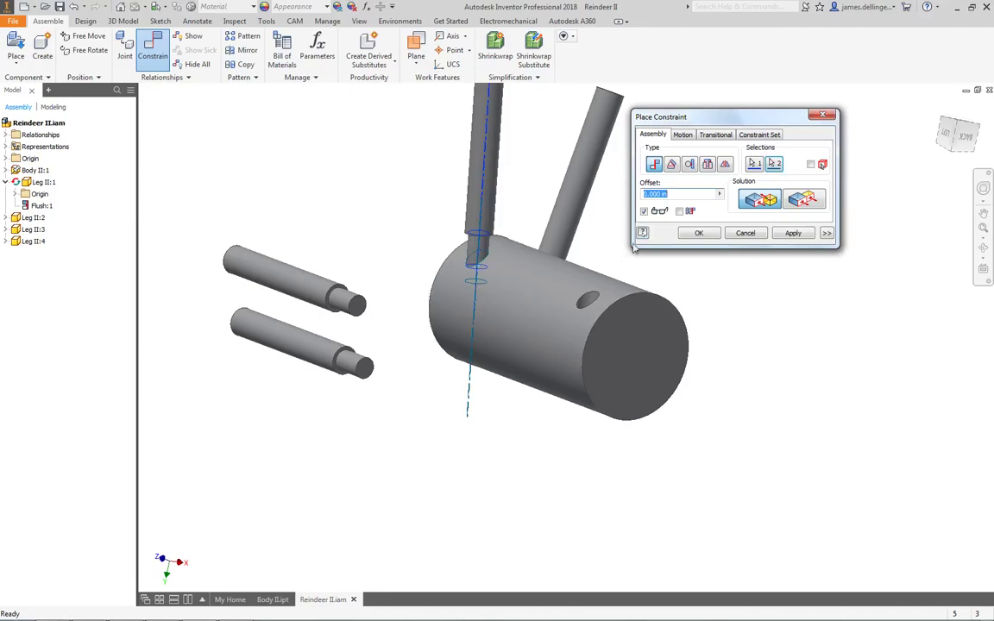
pyautogui.click(792, 233)
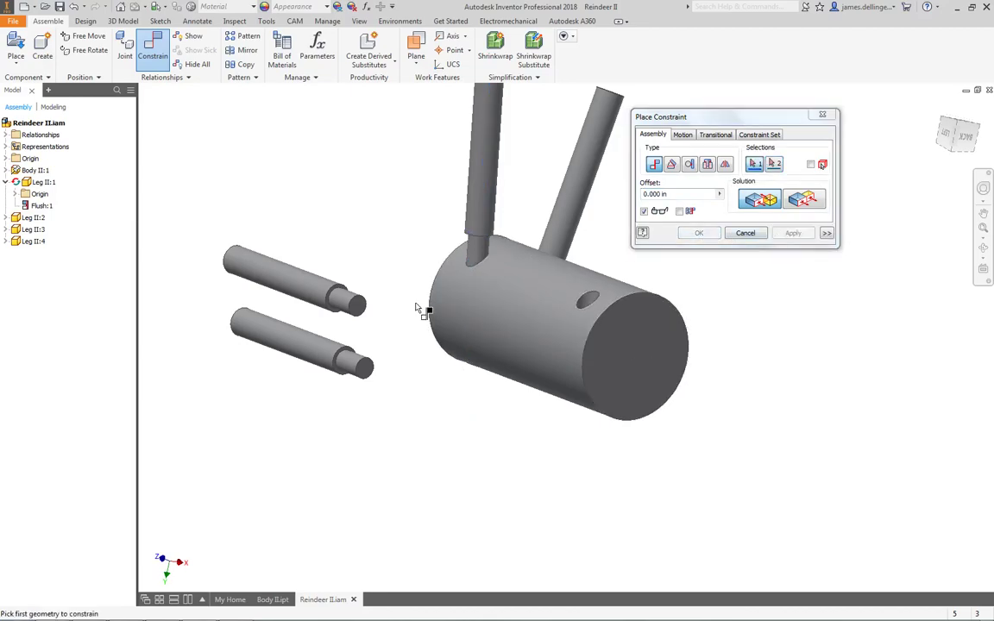
pyautogui.press('Escape')
pyautogui.moveTo(500, 195); pyautogui.dragTo(493, 165)
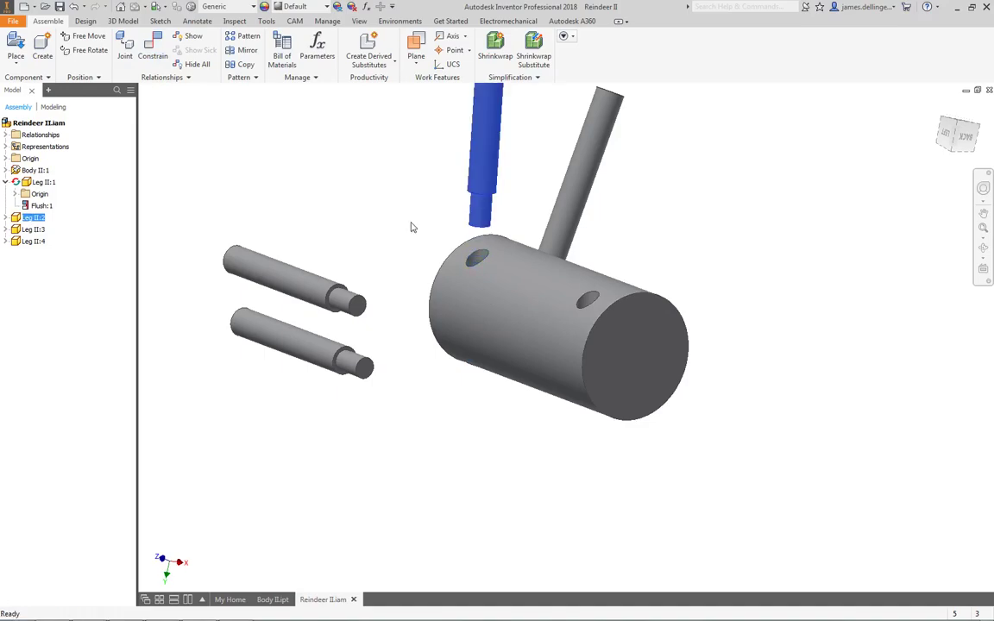
# Constrain the top hole's edge to the leg's peg end to seat the leg.
pyautogui.click(153, 48)
pyautogui.keyDown('shift'); pyautogui.moveTo(377, 272); pyautogui.dragTo(438, 302, button='middle'); pyautogui.keyUp('shift')
pyautogui.scroll(3, 502, 271)
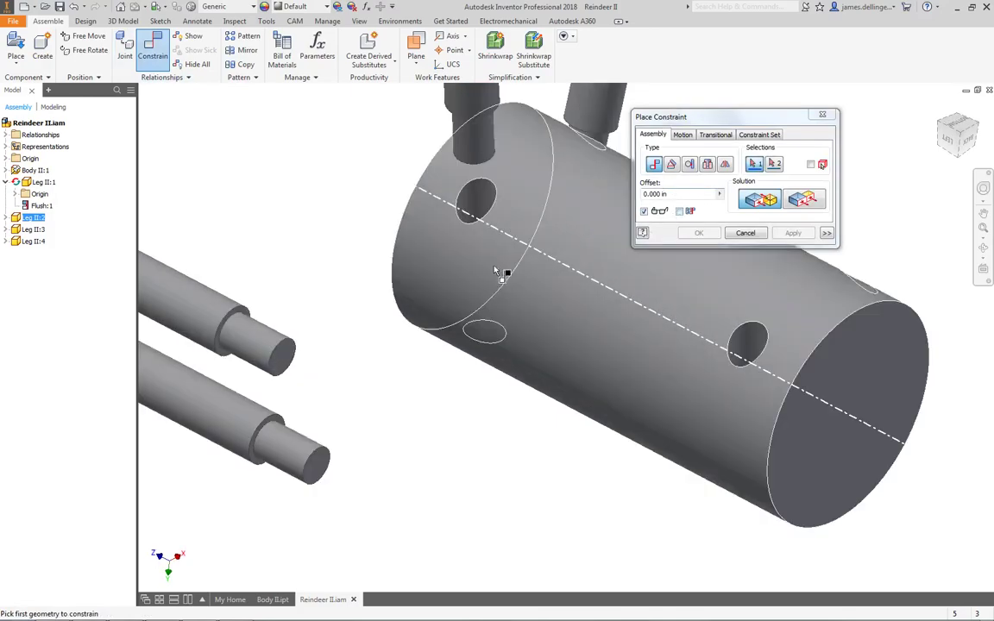
pyautogui.keyDown('shift'); pyautogui.moveTo(502, 271); pyautogui.dragTo(470, 177, button='middle'); pyautogui.keyUp('shift')
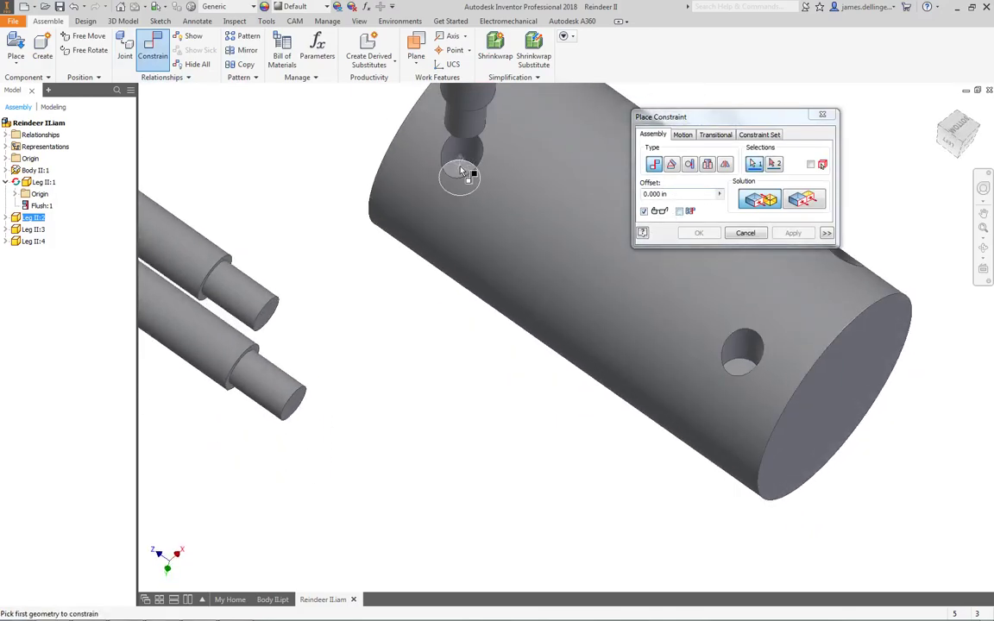
pyautogui.click(462, 173)
pyautogui.keyDown('shift'); pyautogui.moveTo(388, 284); pyautogui.dragTo(480, 201, button='middle'); pyautogui.keyUp('shift')
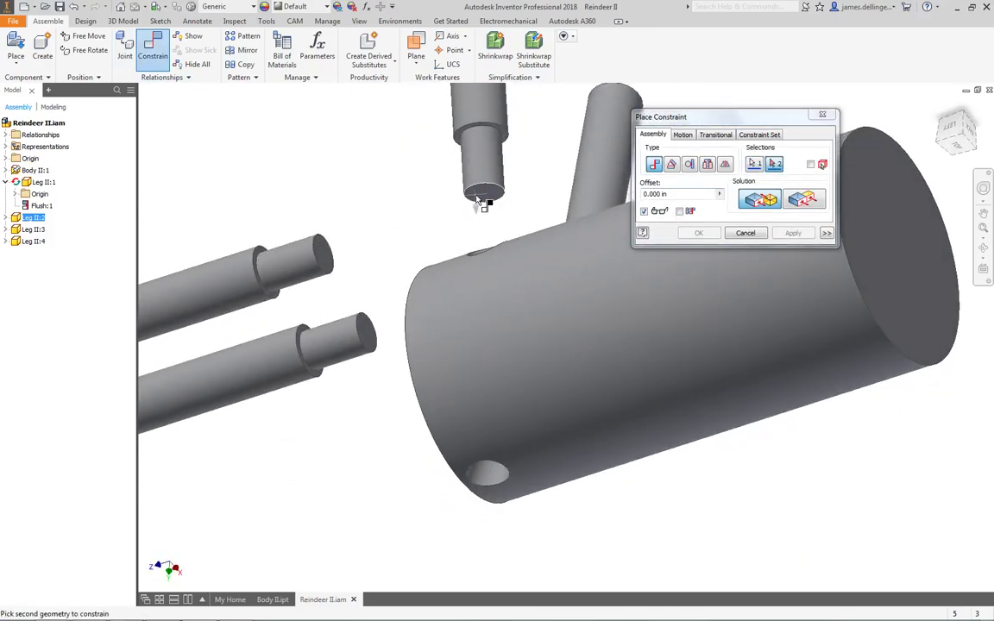
pyautogui.click(480, 251)
pyautogui.keyDown('shift'); pyautogui.moveTo(412, 249); pyautogui.dragTo(385, 283, button='middle'); pyautogui.keyUp('shift')
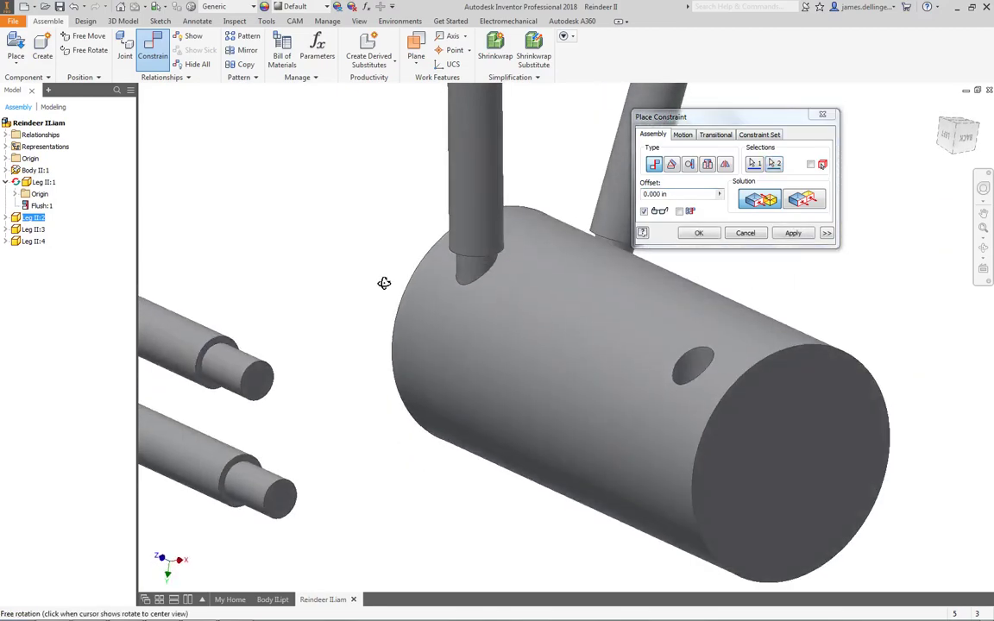
pyautogui.click(794, 233)
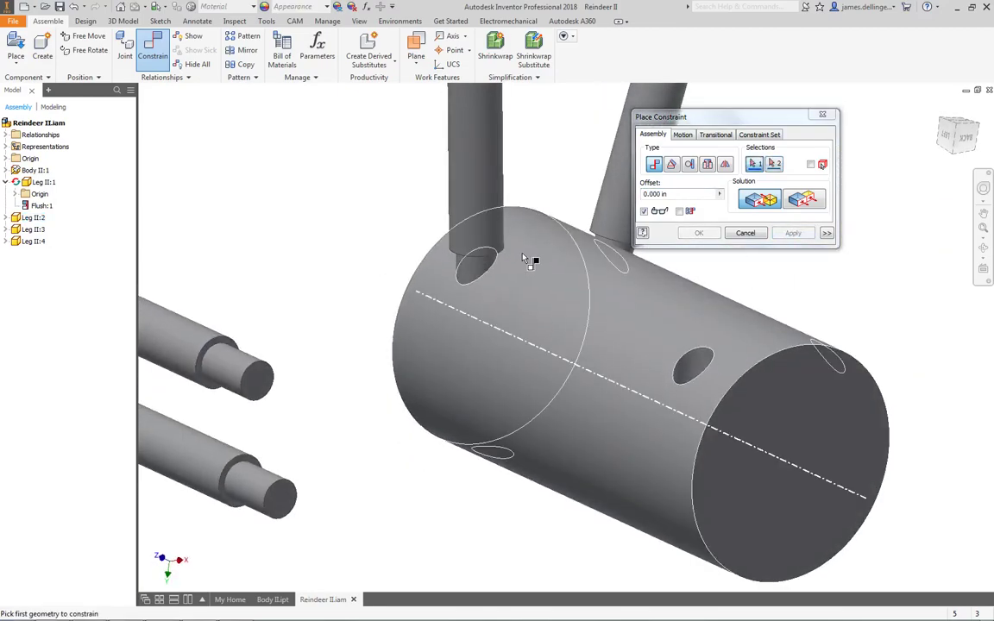
# Begin another constraint with the standing leg's axis as first geometry.
pyautogui.scroll(3, 449, 275)
pyautogui.keyDown('shift'); pyautogui.moveTo(450, 281); pyautogui.dragTo(460, 271, button='middle'); pyautogui.keyUp('shift')
pyautogui.scroll(-3, 462, 264)
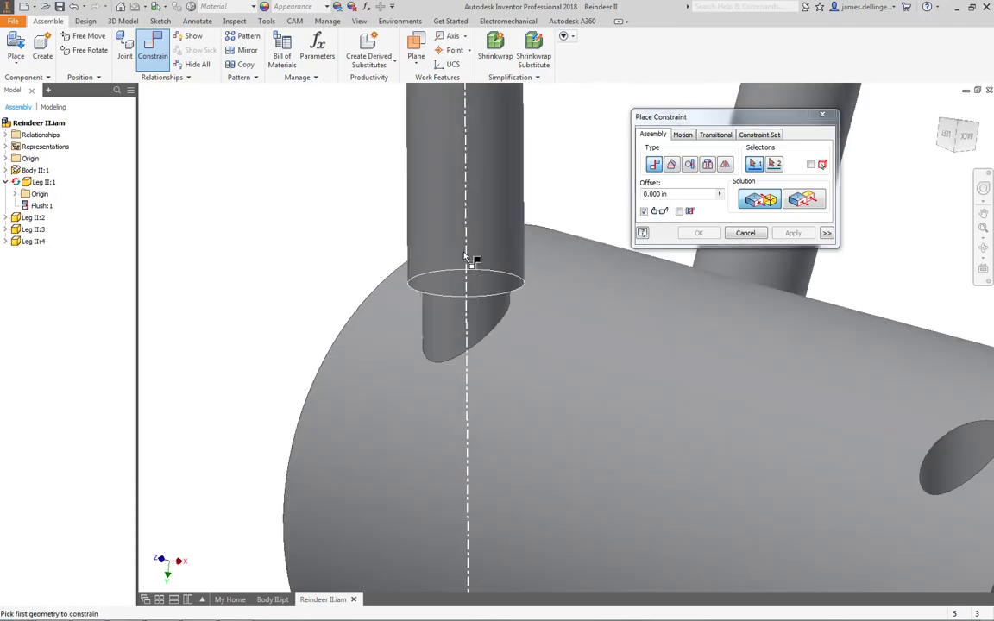
pyautogui.click(497, 208)
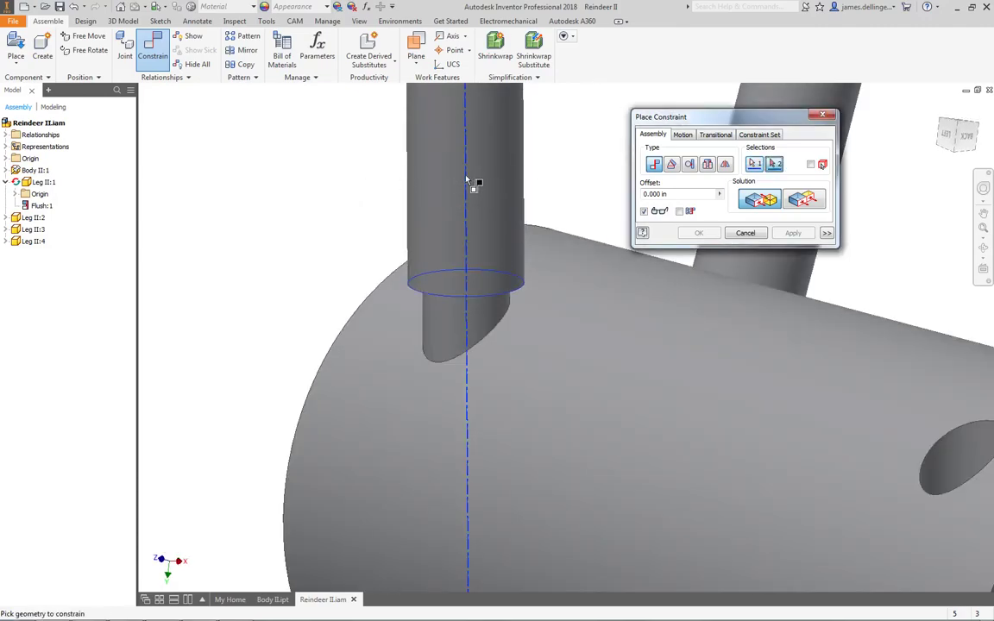
pyautogui.scroll(2, 477, 270)
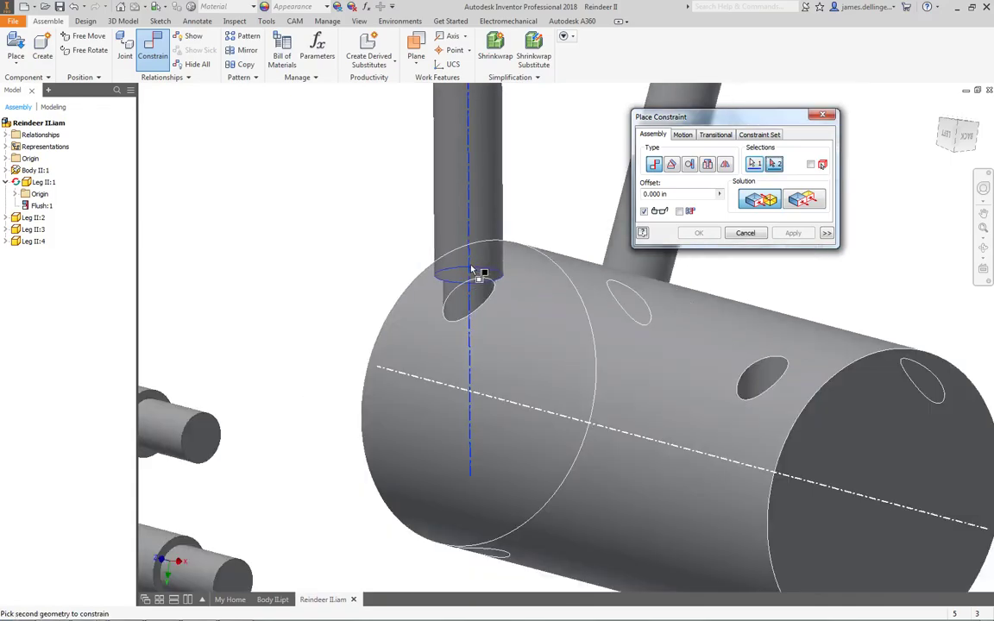
pyautogui.scroll(3, 472, 271)
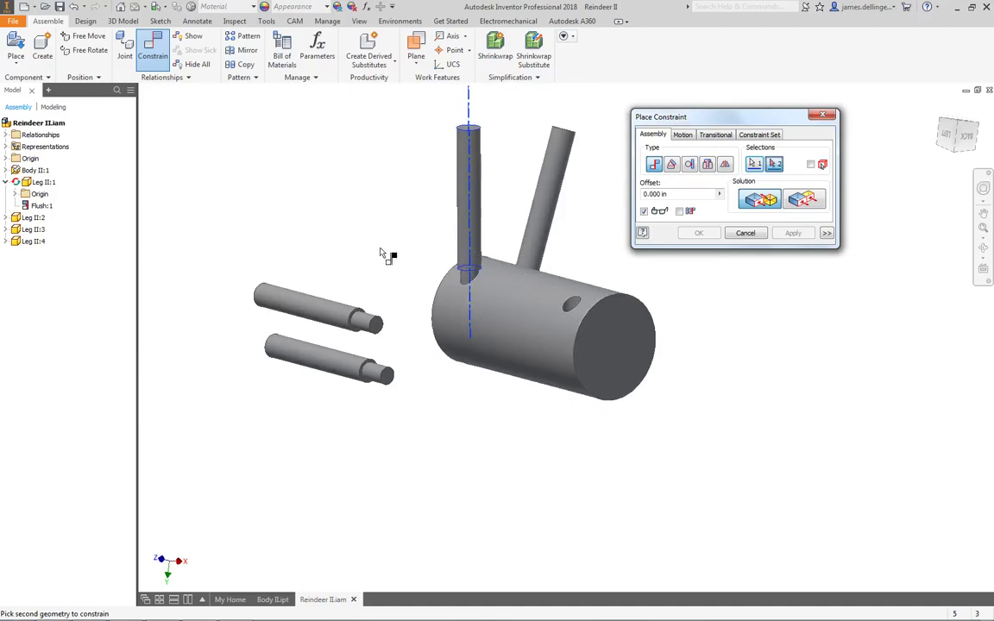
pyautogui.moveTo(385, 255); pyautogui.dragTo(359, 283, button='middle')
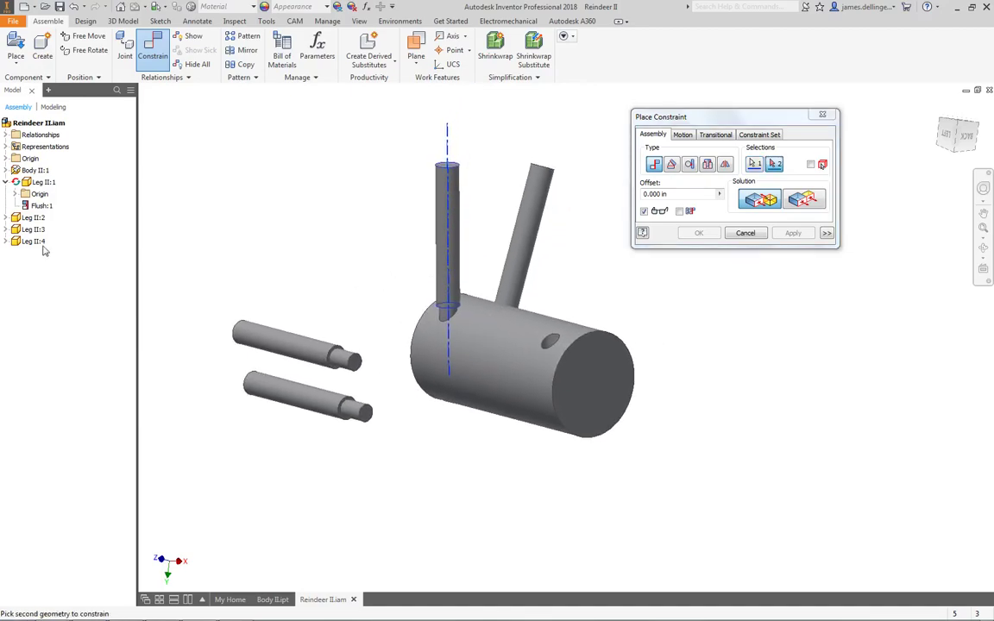
# Cancel the pending YZ Plane constraint on Leg II:1 and clear the leg and plane selection.
pyautogui.click(15, 194)
pyautogui.click(51, 206)
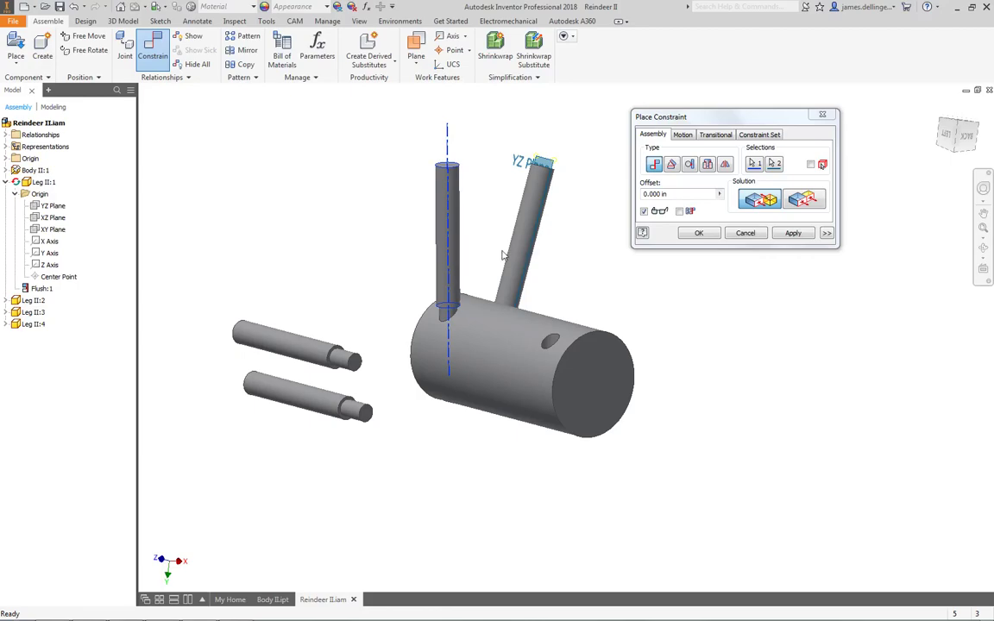
pyautogui.press('Escape')
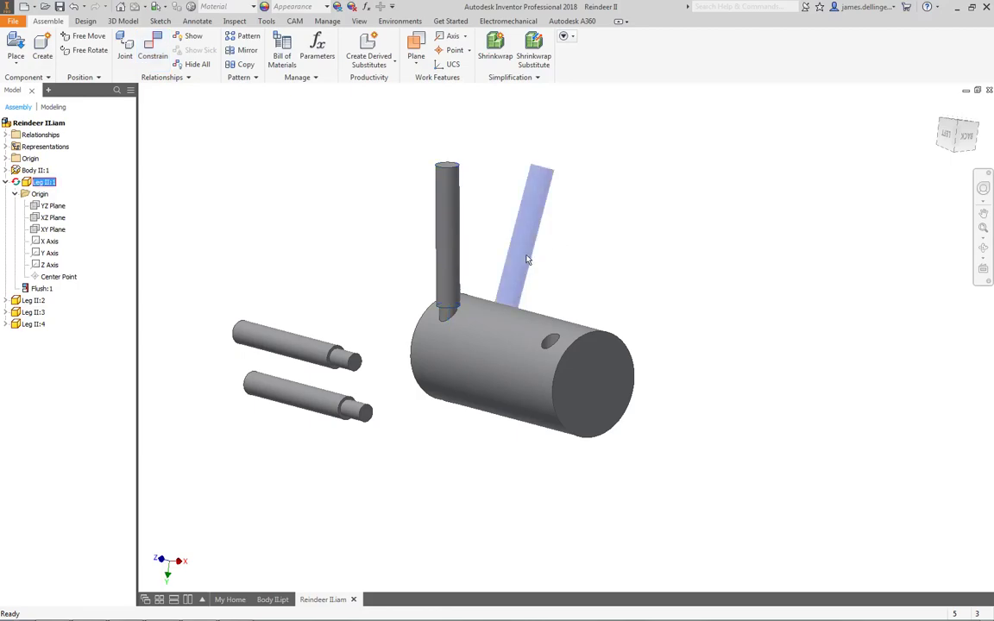
pyautogui.click(528, 258)
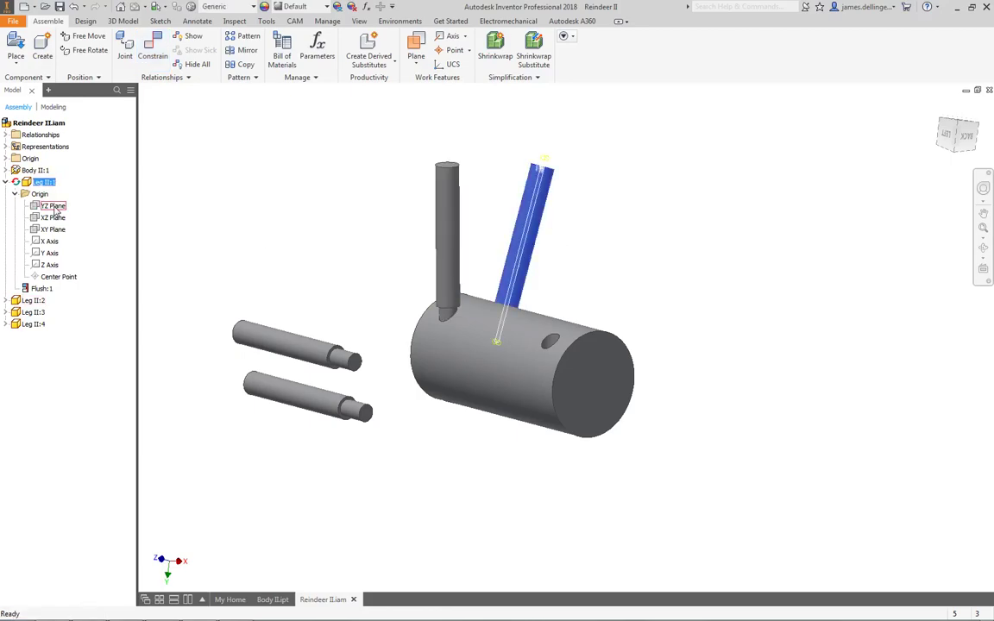
pyautogui.click(520, 250)
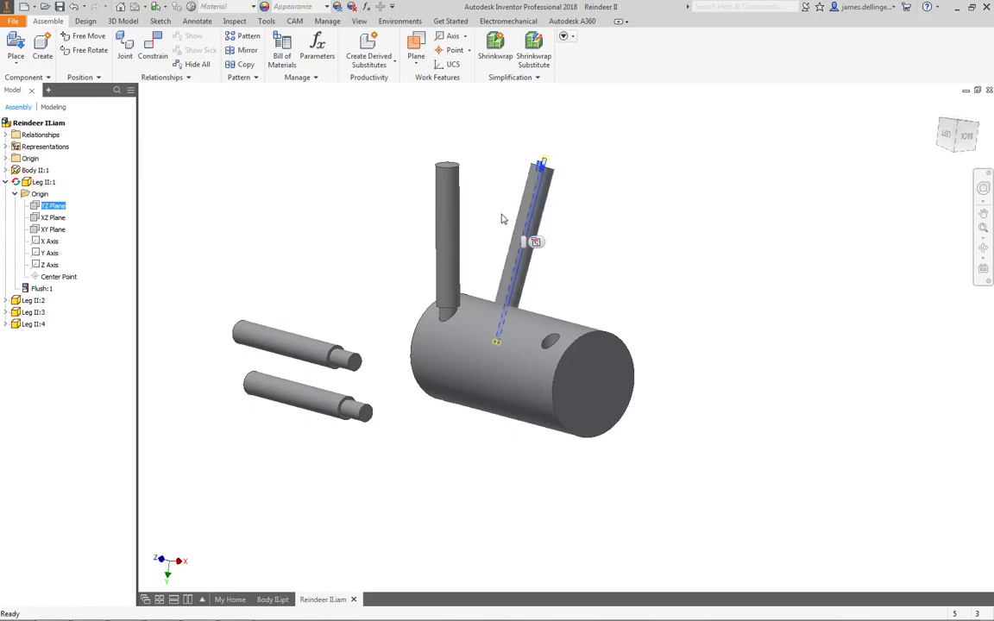
pyautogui.click(541, 169)
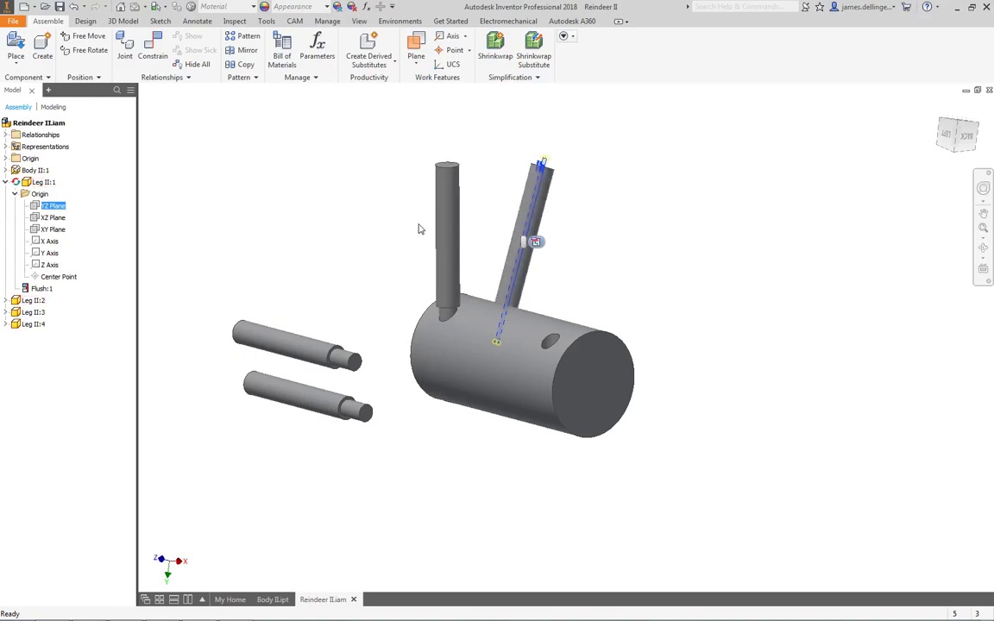
pyautogui.click(374, 242)
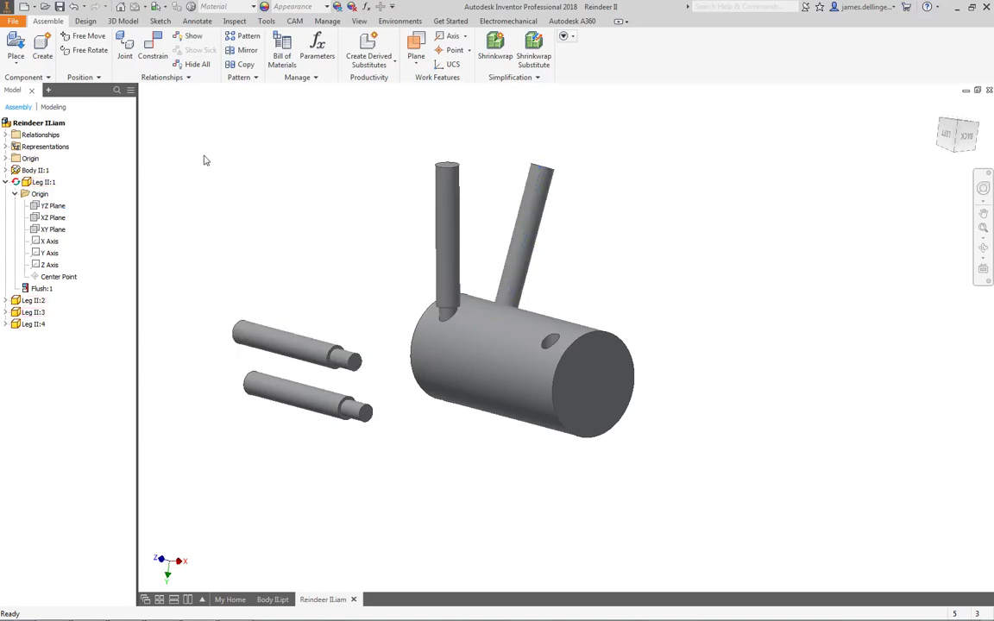
# Insert the upper loose leg's peg edge into a body hole with an Insert constraint.
pyautogui.press('c')
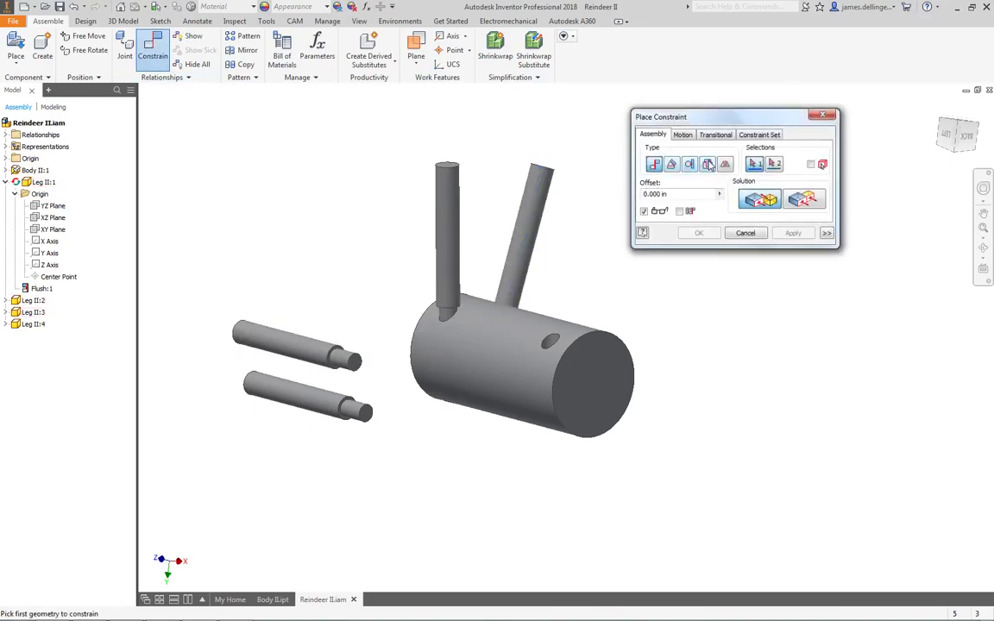
pyautogui.click(708, 164)
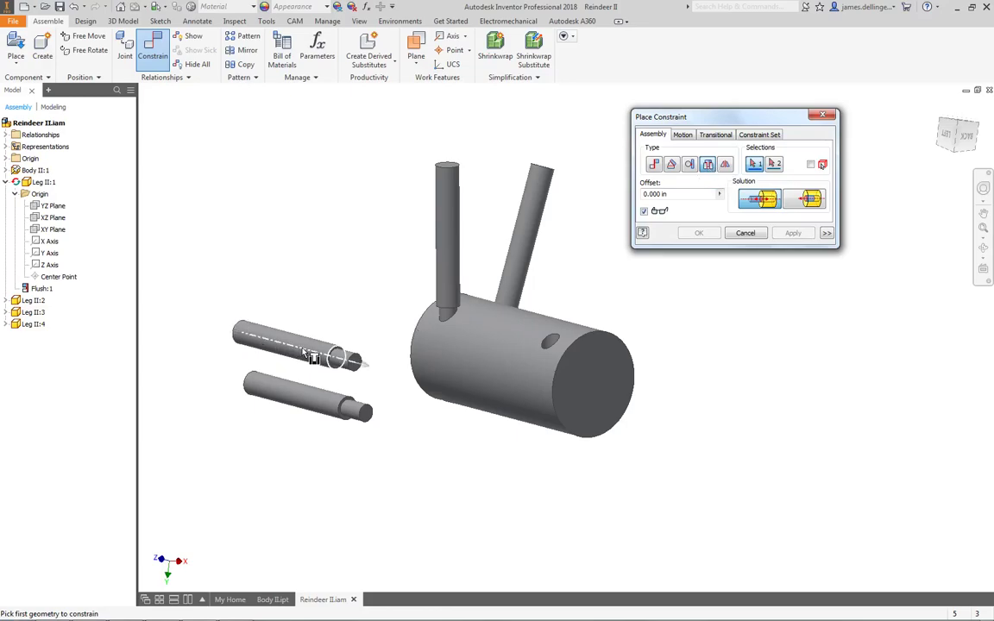
pyautogui.click(354, 362)
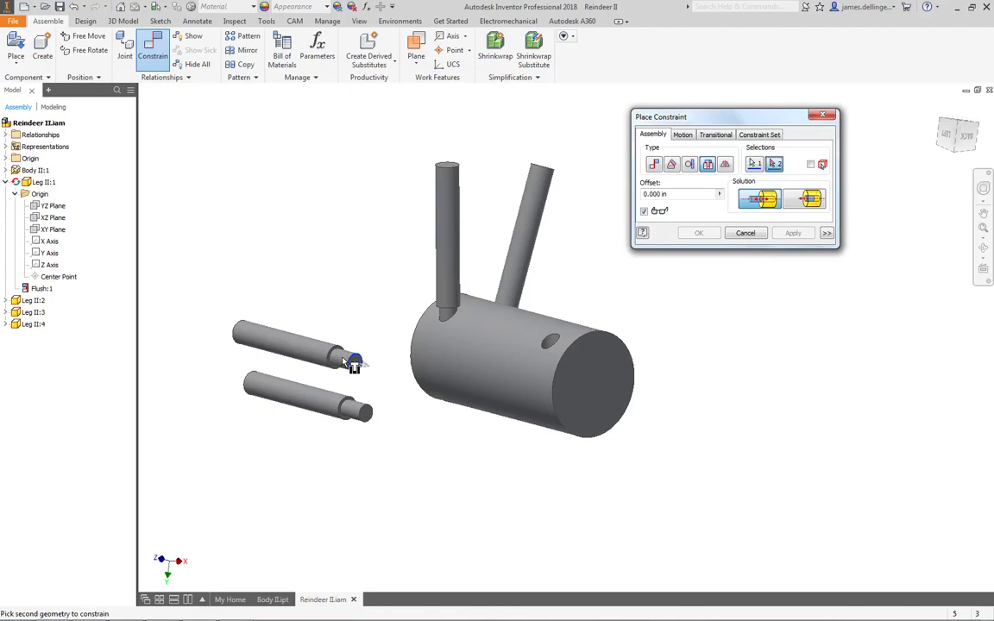
pyautogui.click(551, 346)
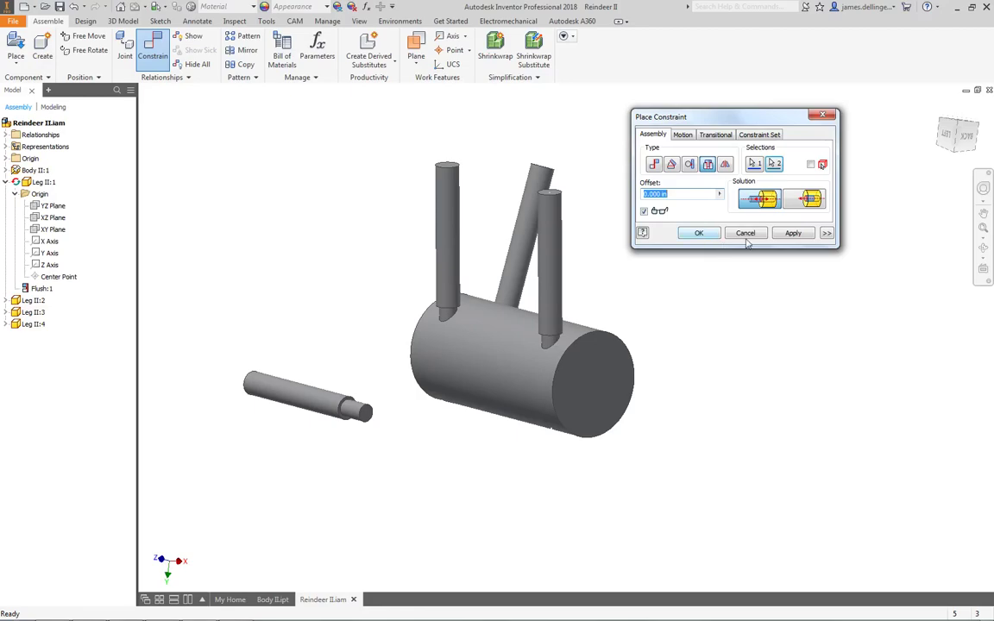
pyautogui.click(793, 233)
pyautogui.keyDown('shift'); pyautogui.moveTo(682, 293); pyautogui.dragTo(597, 332, button='middle'); pyautogui.keyUp('shift')
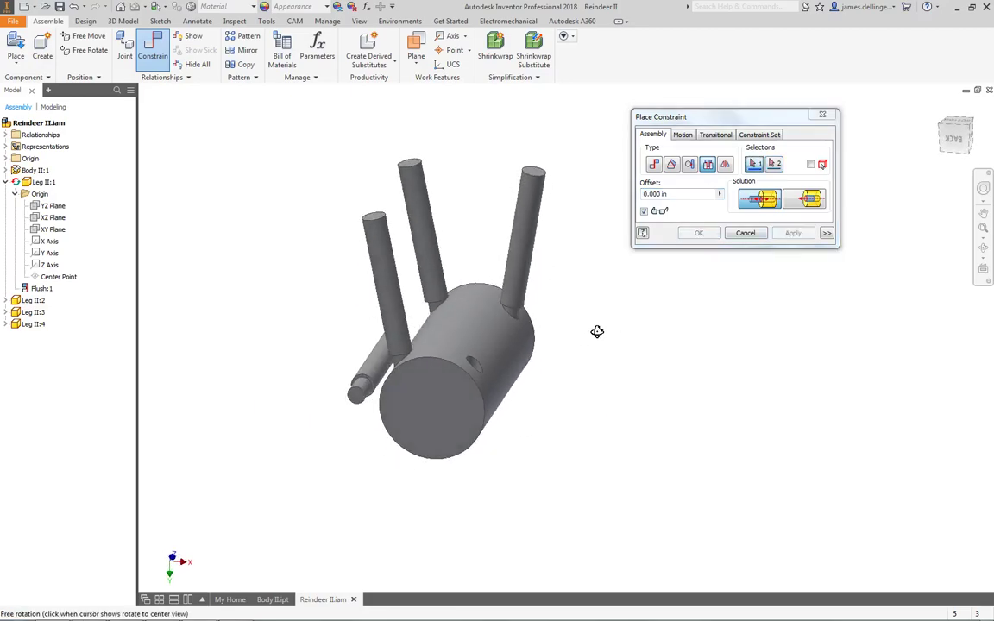
# Insert the last loose leg's peg into the remaining body hole and end the command.
pyautogui.click(368, 395)
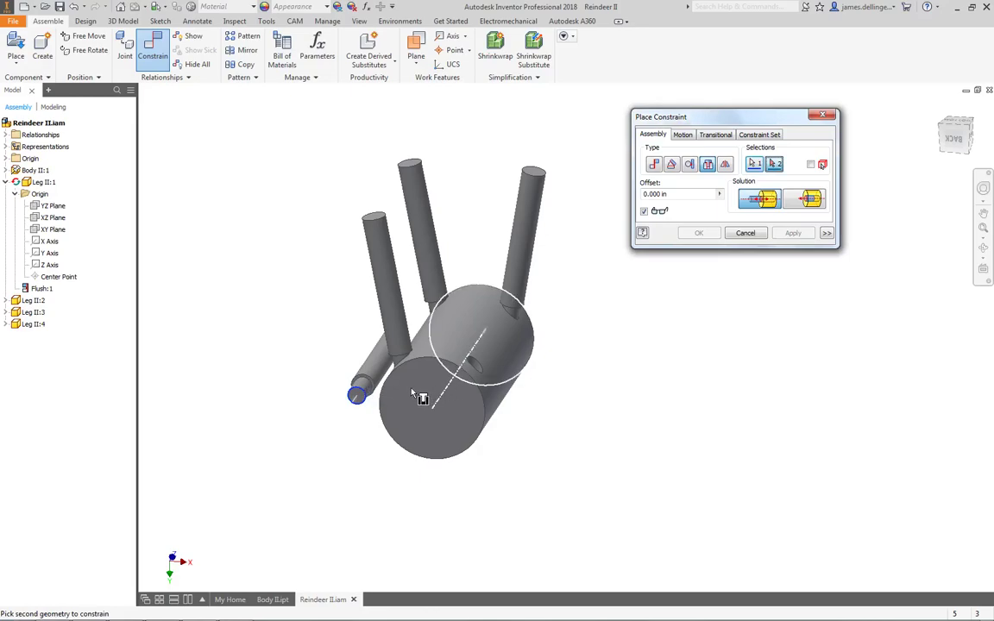
pyautogui.keyDown('shift'); pyautogui.moveTo(484, 377); pyautogui.dragTo(449, 384, button='middle'); pyautogui.keyUp('shift')
pyautogui.click(449, 383)
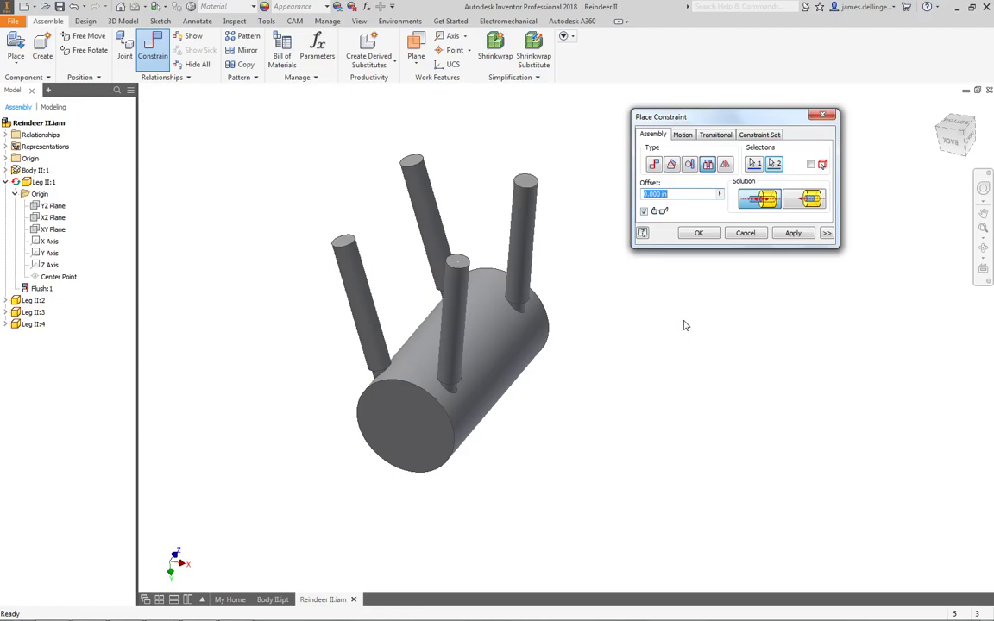
pyautogui.click(795, 236)
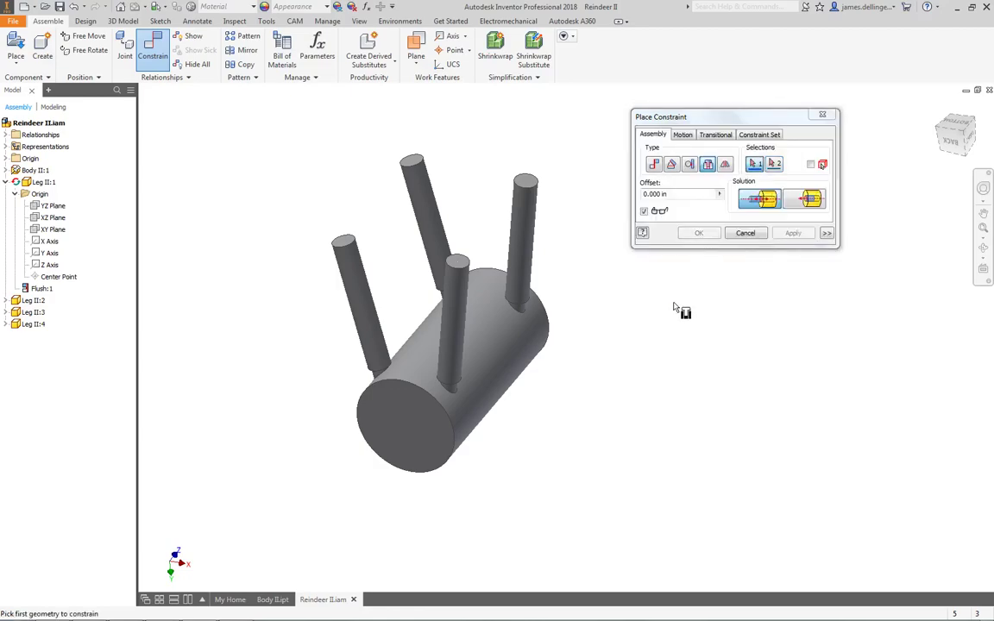
pyautogui.press('Escape')
pyautogui.keyDown('shift'); pyautogui.moveTo(556, 331); pyautogui.dragTo(737, 262, button='middle'); pyautogui.keyUp('shift')
# View the reindeer's underside and front-right view via the ViewCube, then orbit to its side.
pyautogui.click(957, 136)
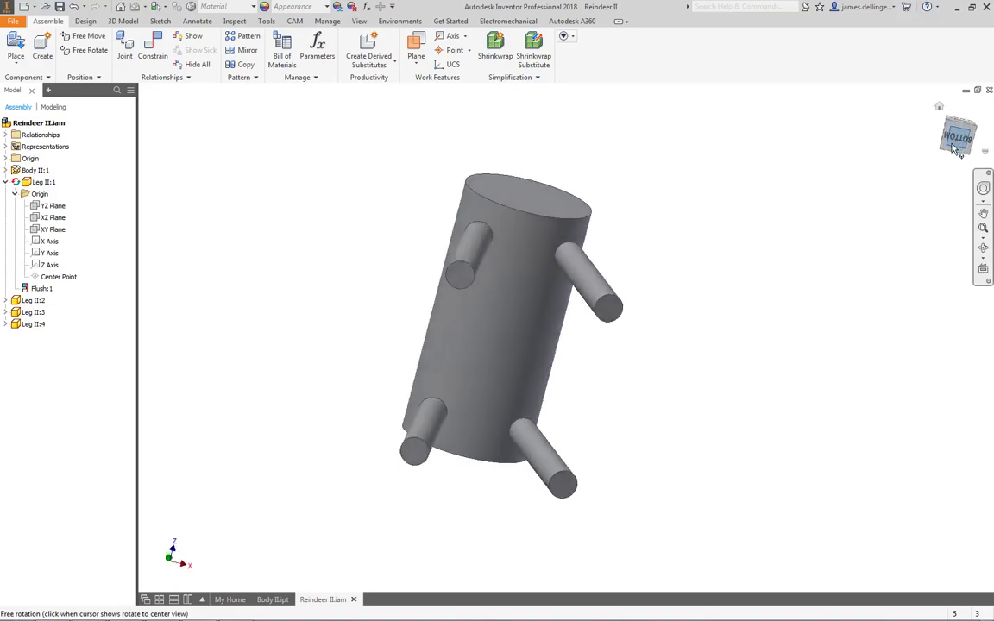
pyautogui.click(958, 115)
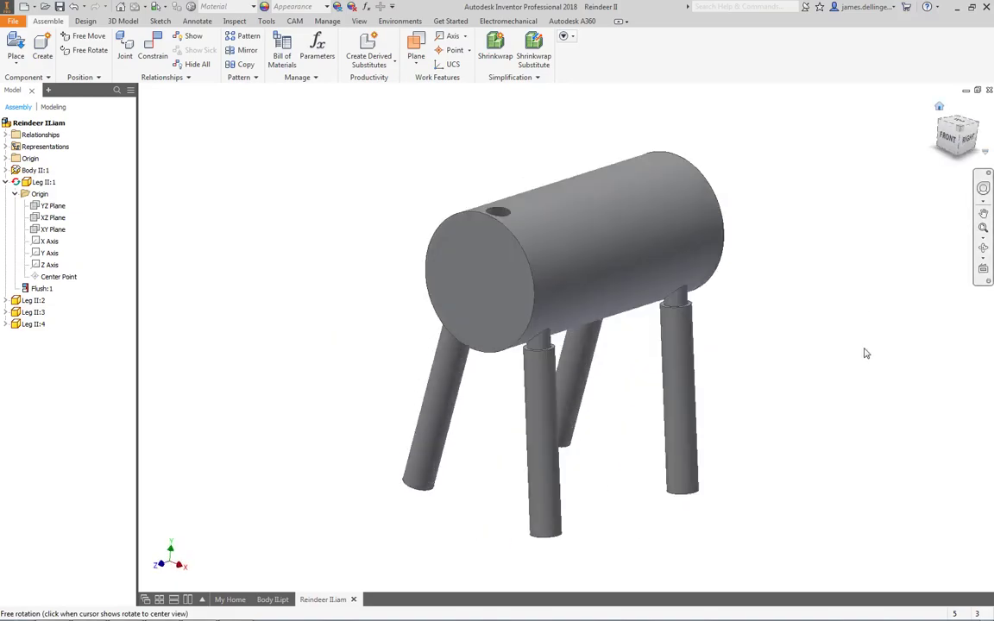
pyautogui.moveTo(737, 365)
pyautogui.mouseDown()
pyautogui.moveTo(799, 338)
pyautogui.moveTo(929, 340)
pyautogui.moveTo(732, 348)
pyautogui.mouseUp()
pyautogui.press('Escape')
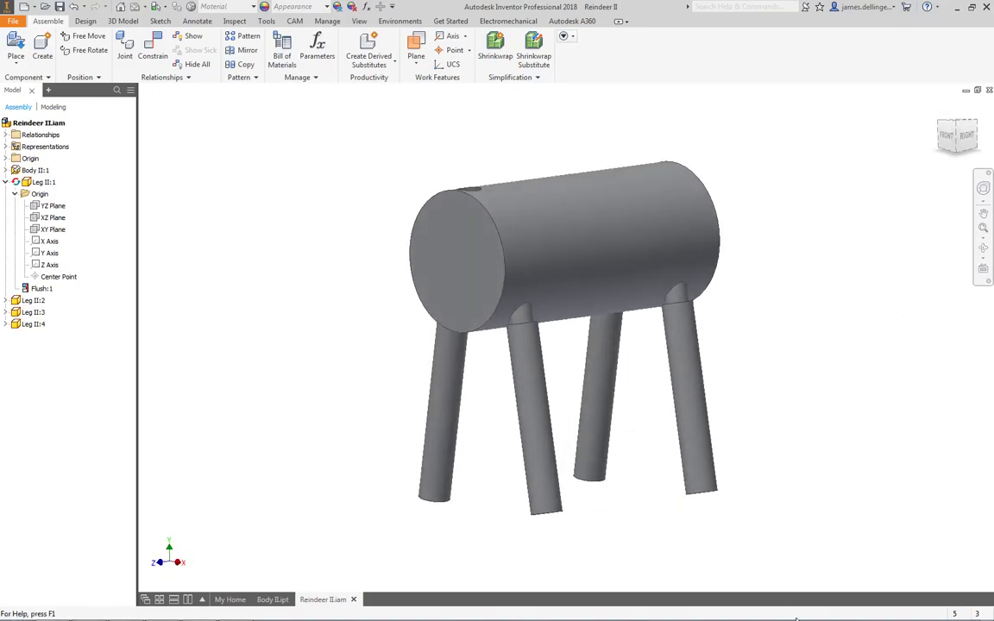
# Collapse Leg II:1 in the browser and select the cylindrical body.
pyautogui.click(6, 182)
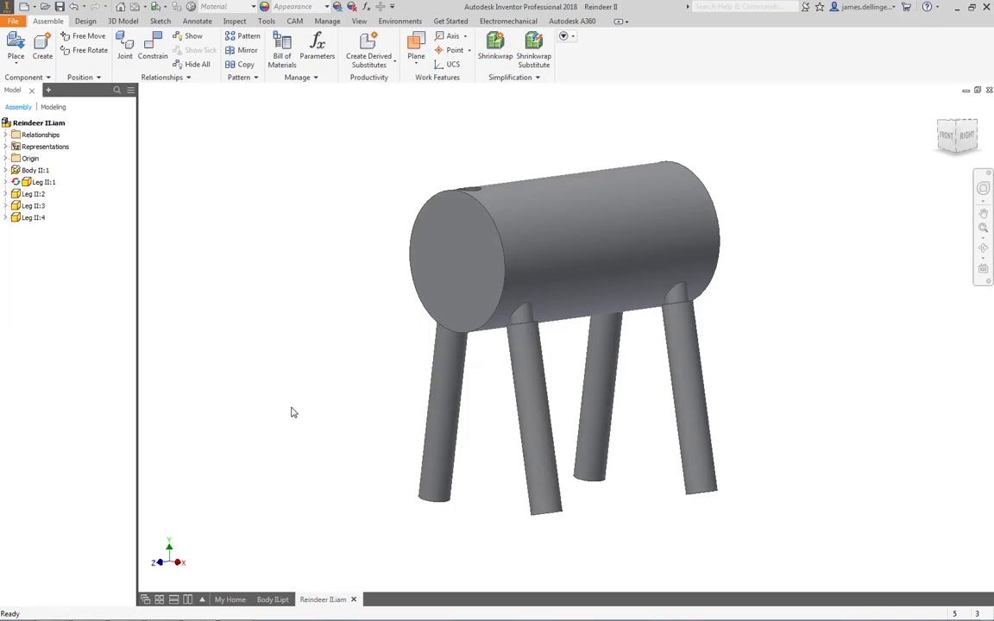
pyautogui.keyDown('shift'); pyautogui.moveTo(290, 410); pyautogui.dragTo(263, 423, button='middle'); pyautogui.keyUp('shift')
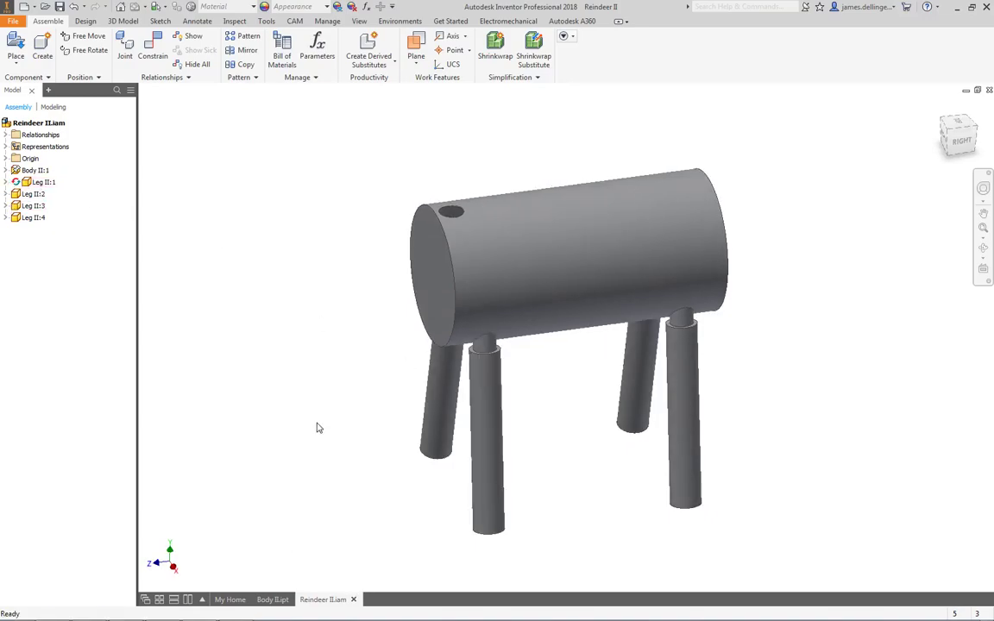
pyautogui.moveTo(316, 428)
pyautogui.keyDown('shift'); pyautogui.mouseDown(button='middle')
pyautogui.moveTo(311, 397)
pyautogui.moveTo(327, 411)
pyautogui.mouseUp(button='middle'); pyautogui.keyUp('shift')
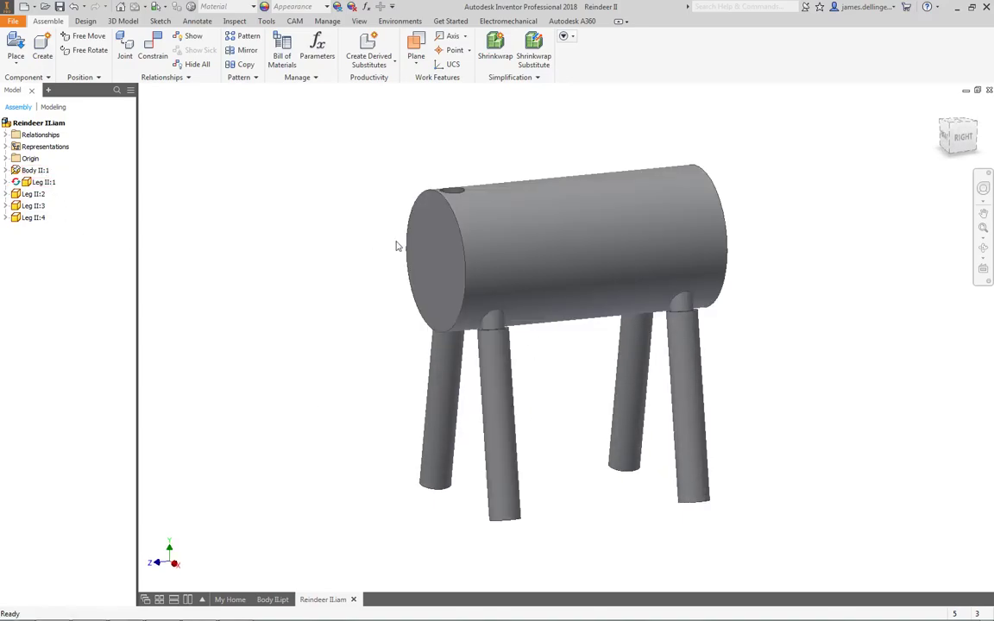
pyautogui.click(541, 259)
# Open the Body II part on its own and orbit to show its holes.
pyautogui.rightClick(541, 259)
pyautogui.click(493, 216)
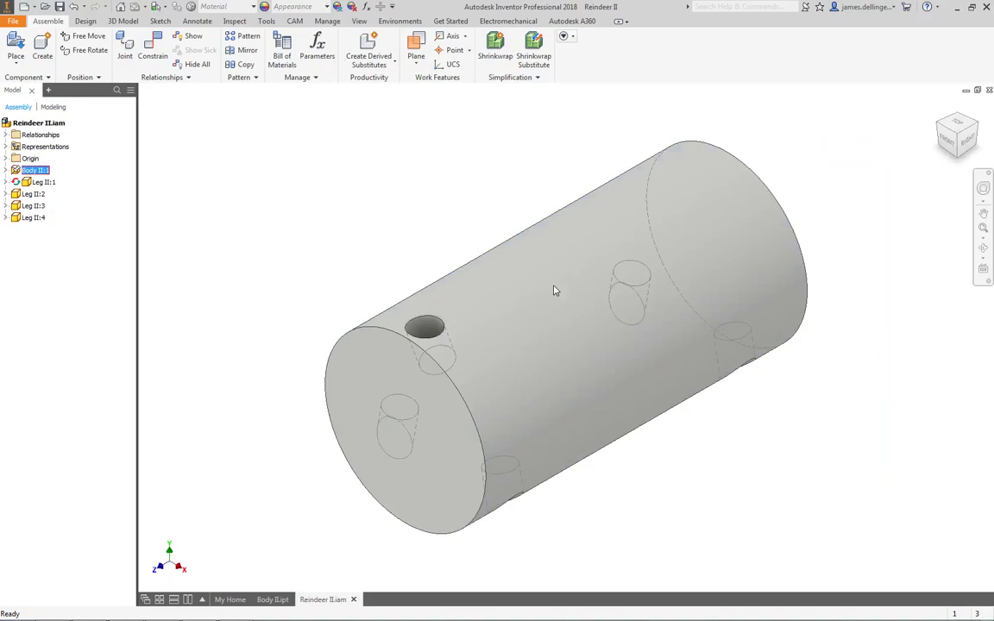
pyautogui.keyDown('shift'); pyautogui.moveTo(550, 462); pyautogui.dragTo(455, 274, button='middle'); pyautogui.keyUp('shift')
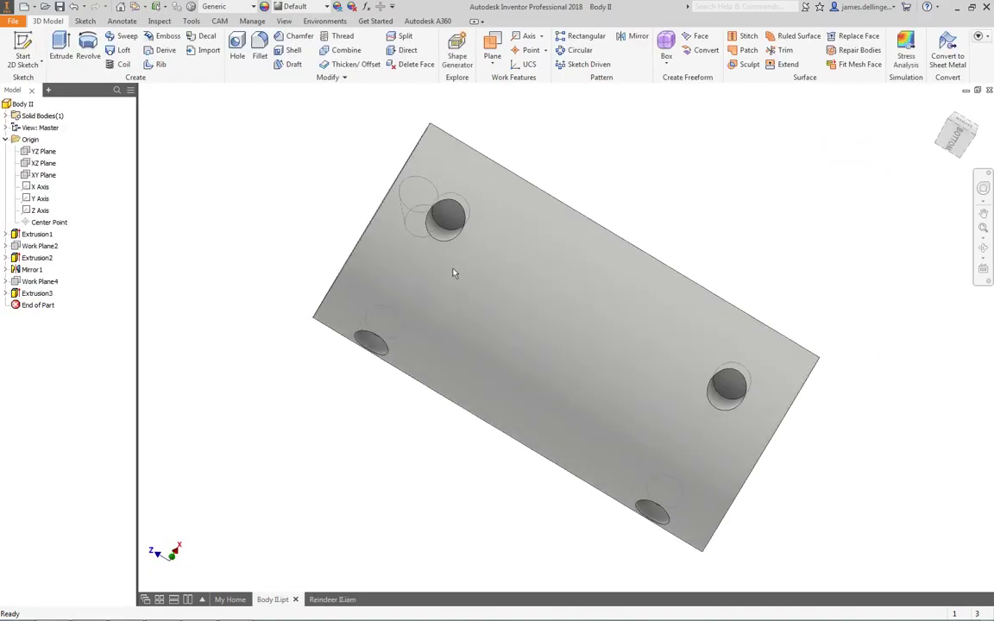
# Edit Extrusion2's sketch, change the 3.000 hole dimension to 2.5, and finish the sketch.
pyautogui.click(31, 259)
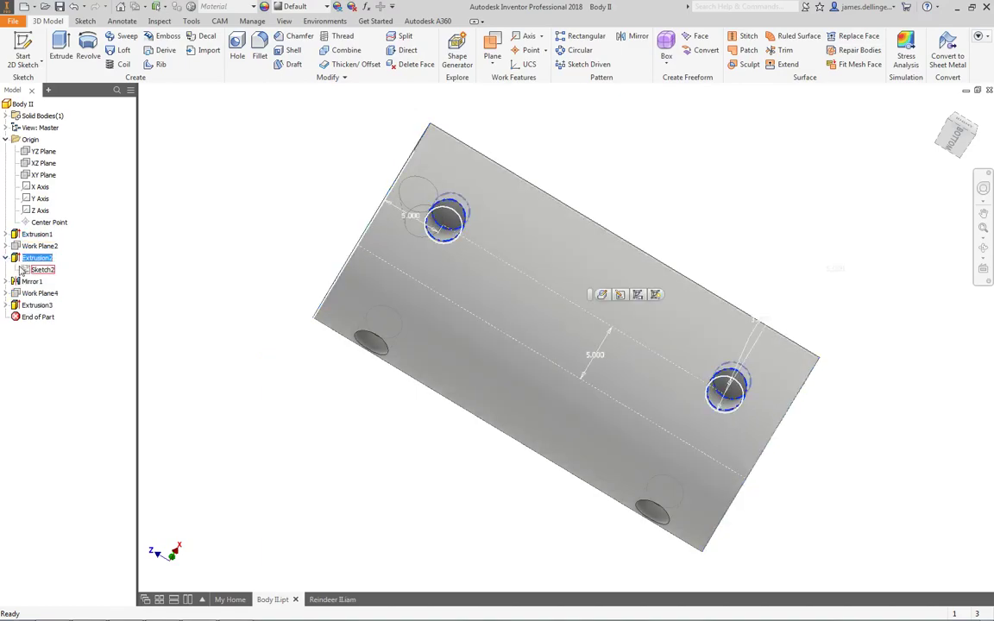
pyautogui.rightClick(28, 260)
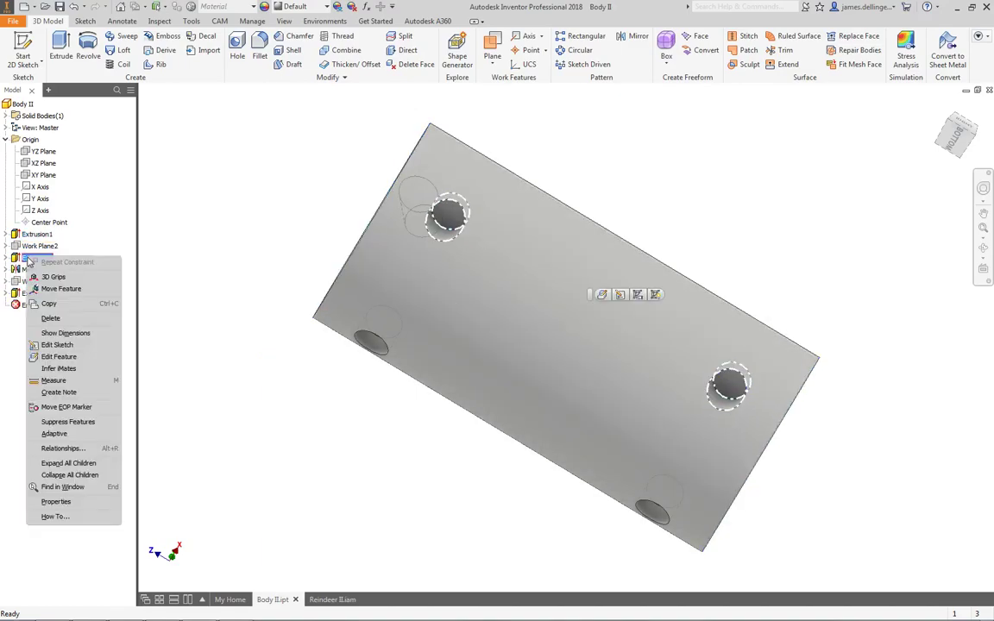
pyautogui.click(57, 346)
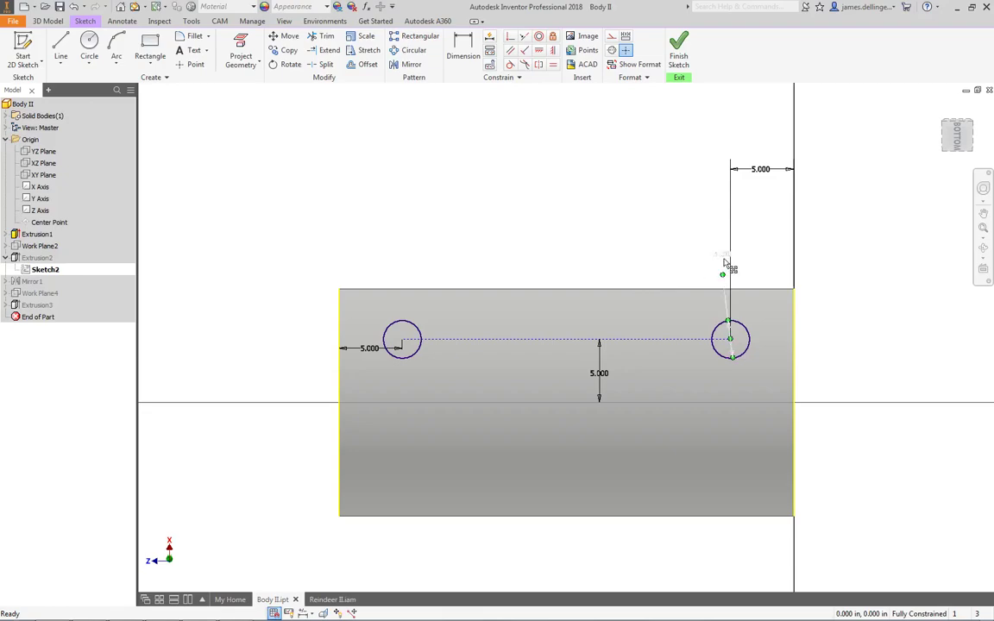
pyautogui.doubleClick(723, 254)
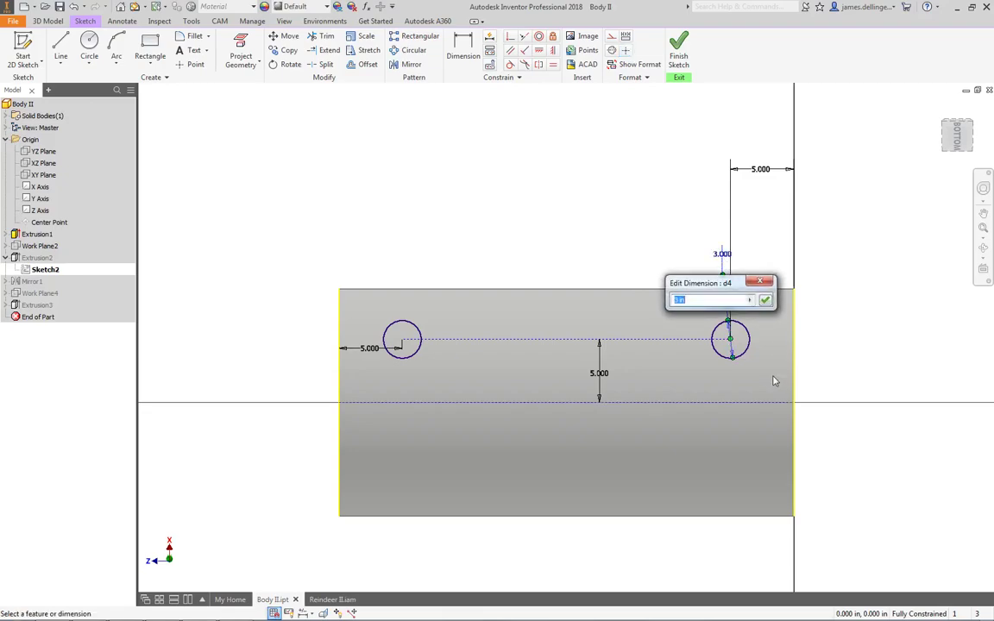
pyautogui.write('2.5')
pyautogui.press('Return')
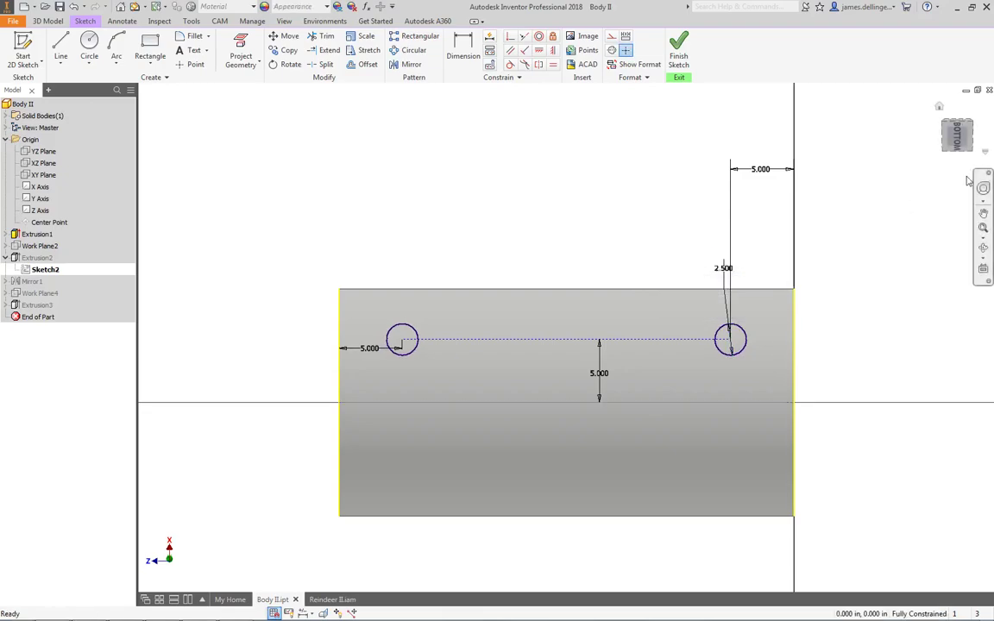
pyautogui.click(679, 52)
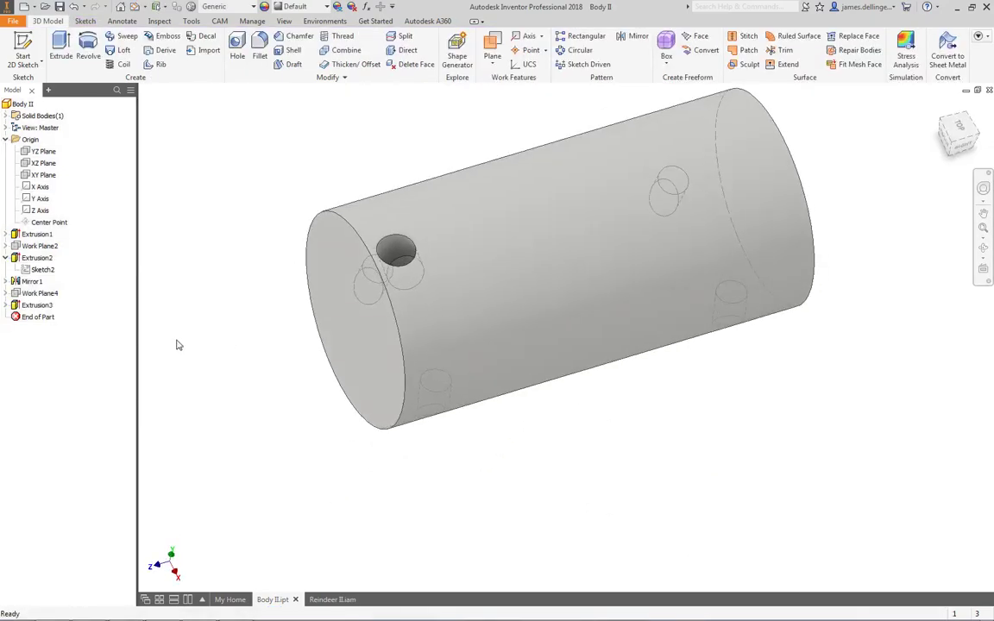
# Back in Reindeer II, inspect the first leg's peg in the body, then open Leg II:1 separately.
pyautogui.click(326, 599)
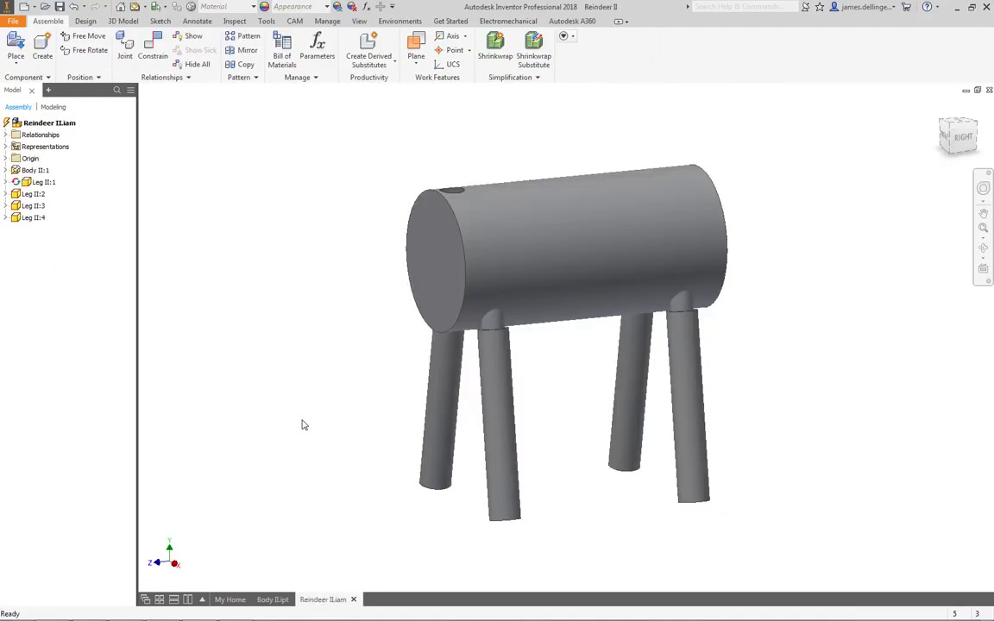
pyautogui.keyDown('shift'); pyautogui.moveTo(310, 438); pyautogui.dragTo(328, 363, button='middle'); pyautogui.keyUp('shift')
pyautogui.scroll(5, 516, 254)
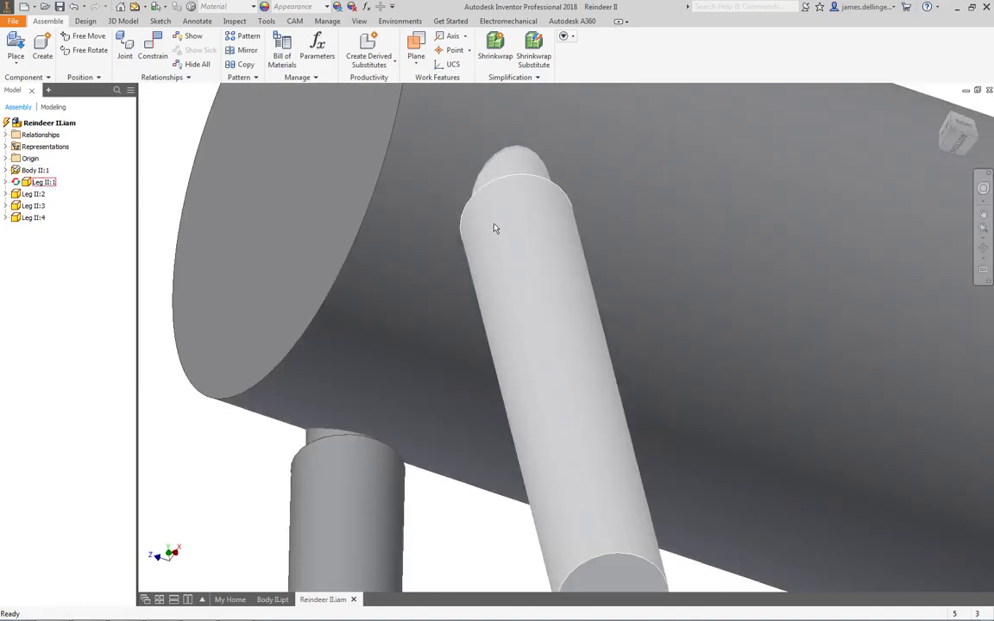
pyautogui.keyDown('shift'); pyautogui.moveTo(494, 229); pyautogui.dragTo(397, 453, button='middle'); pyautogui.keyUp('shift')
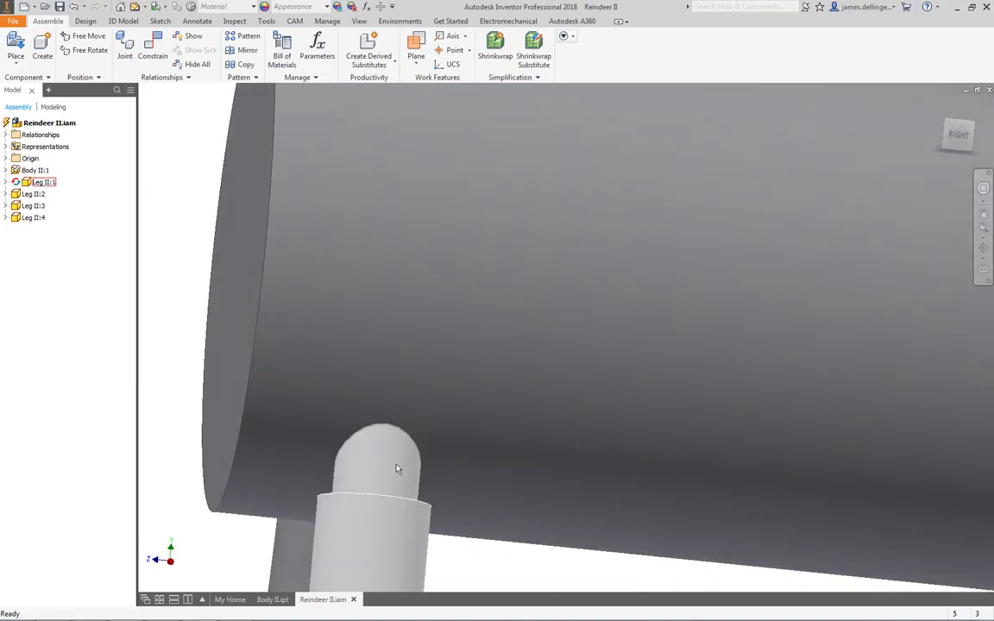
pyautogui.scroll(-4, 393, 468)
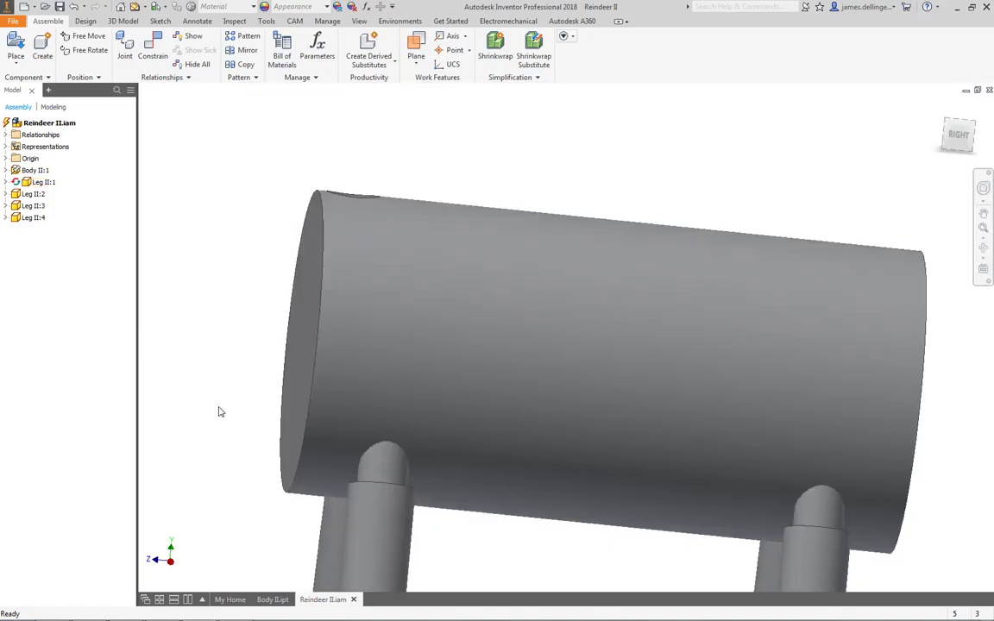
pyautogui.rightClick(378, 549)
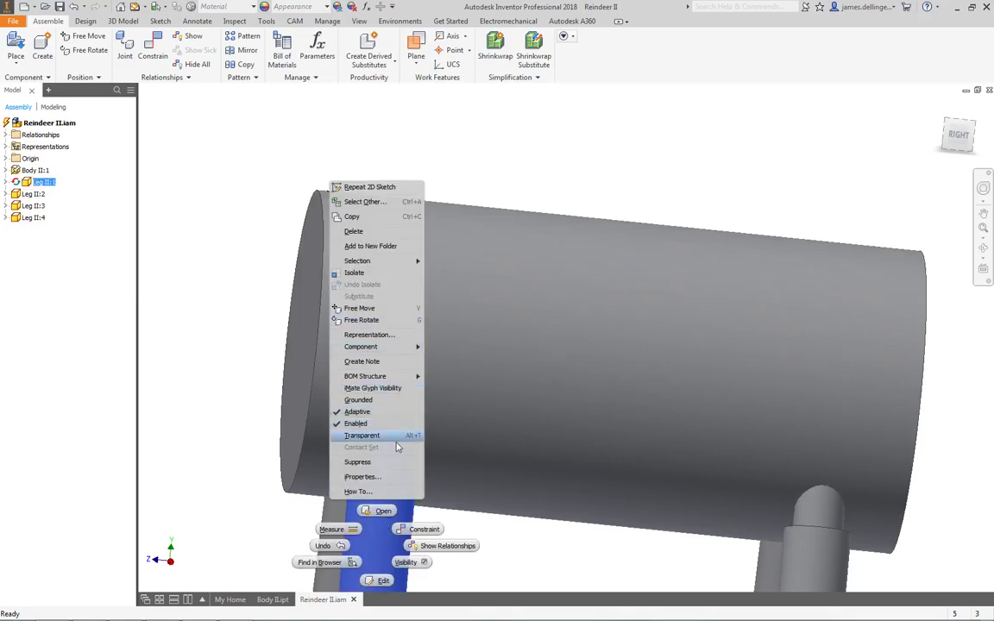
pyautogui.click(380, 512)
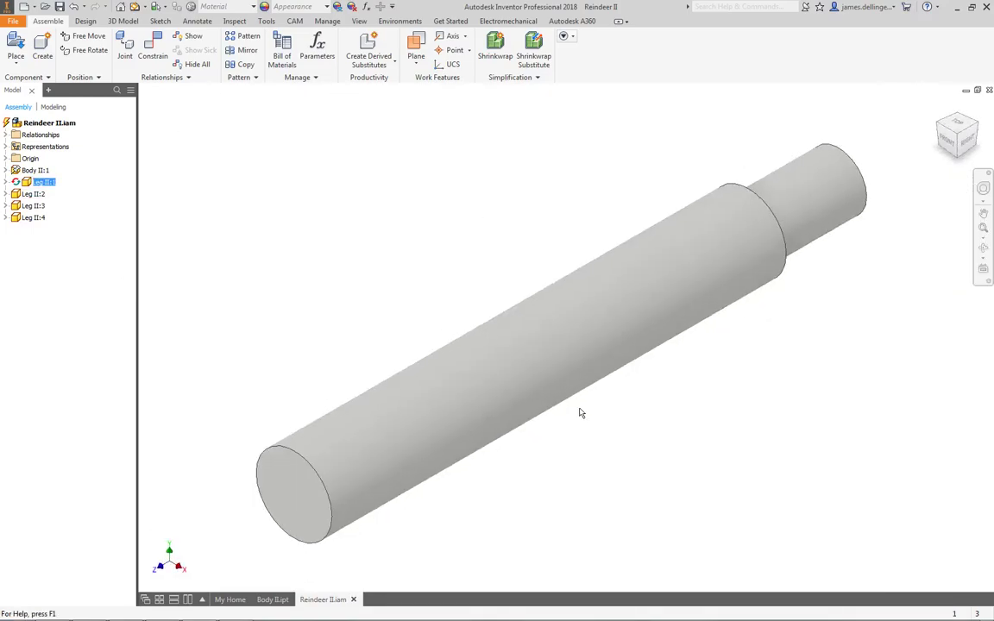
# Measure the Leg II peg's end edge to confirm a 3.000 in diameter.
pyautogui.press('m')
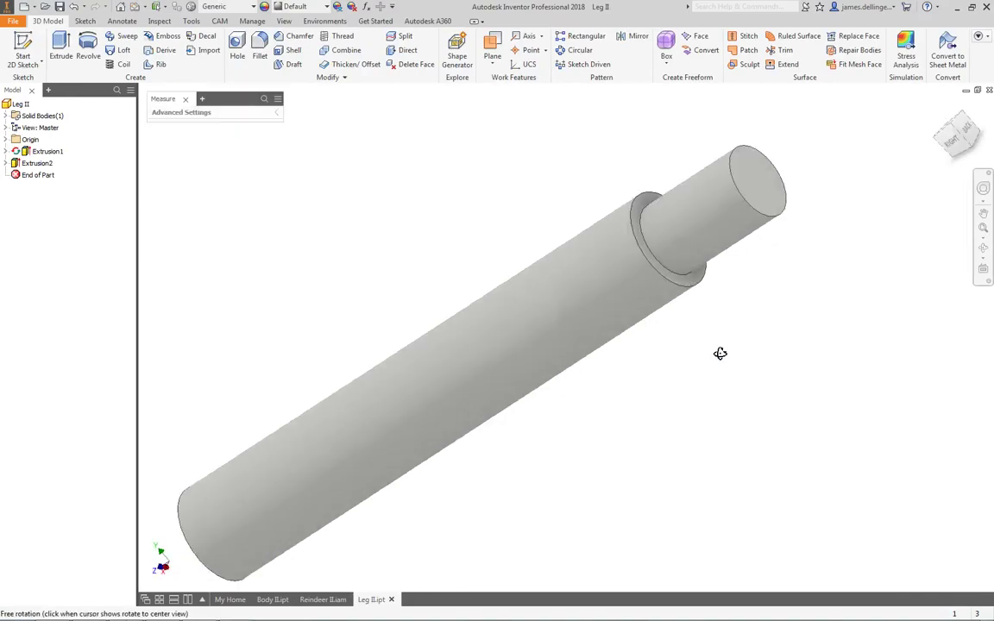
pyautogui.click(741, 270)
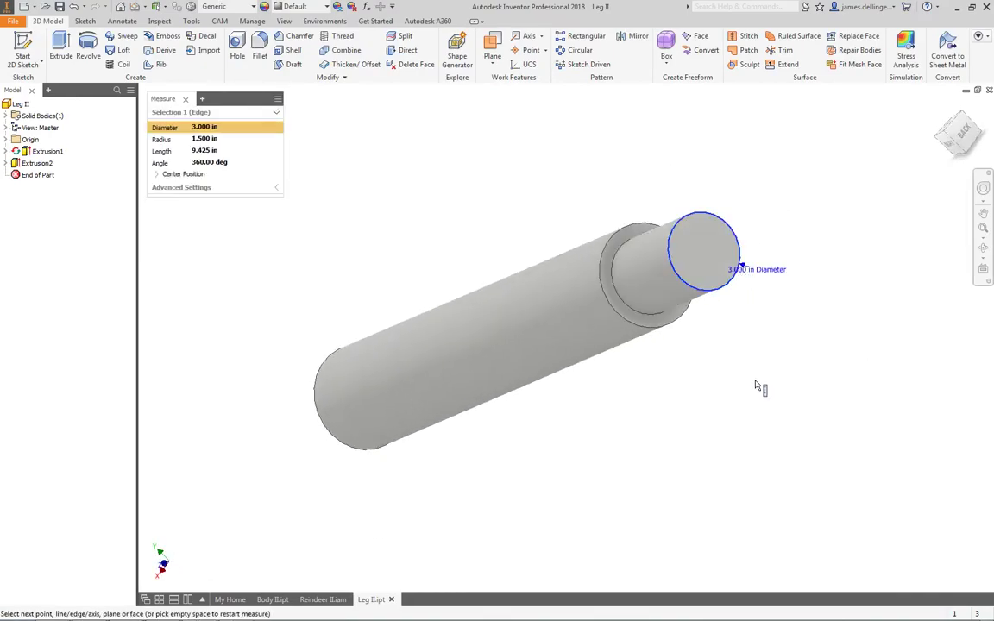
pyautogui.press('Escape')
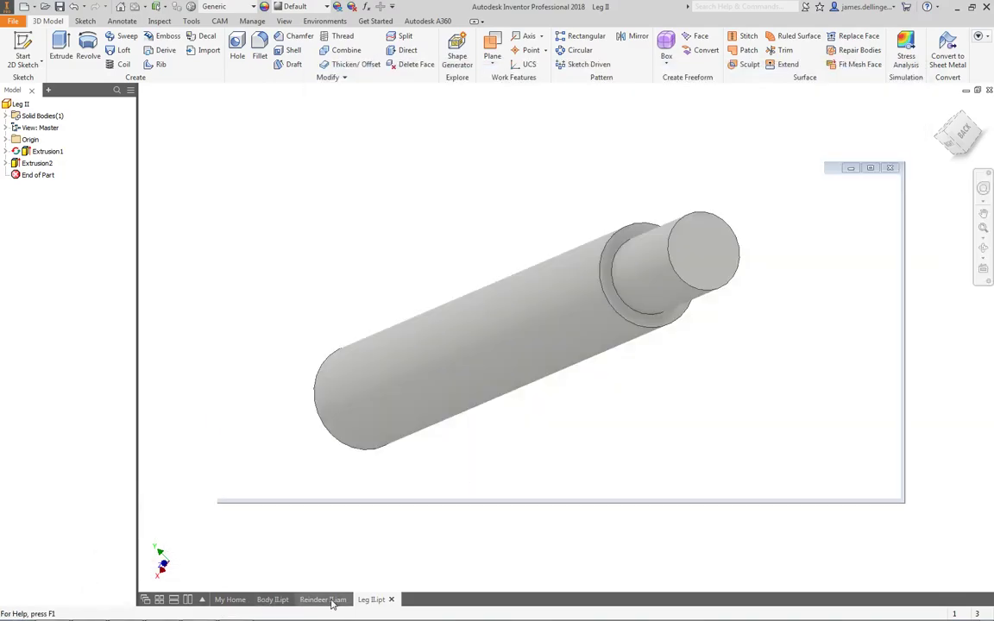
# Return to the Reindeer II assembly and orbit to inspect the body.
pyautogui.click(319, 600)
pyautogui.scroll(-2, 303, 481)
pyautogui.keyDown('shift'); pyautogui.moveTo(302, 482); pyautogui.dragTo(309, 453, button='middle'); pyautogui.keyUp('shift')
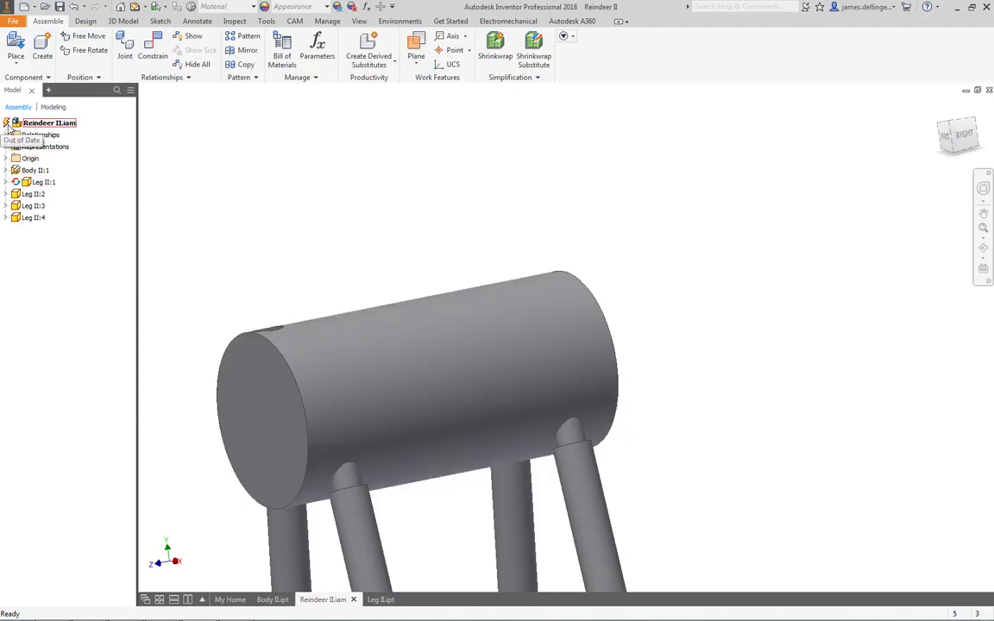
# Save the Reindeer II assembly and its changed Body II part with Yes to All.
pyautogui.keyDown('shift'); pyautogui.moveTo(328, 210); pyautogui.dragTo(431, 209, button='middle'); pyautogui.keyUp('shift')
pyautogui.rightClick(28, 125)
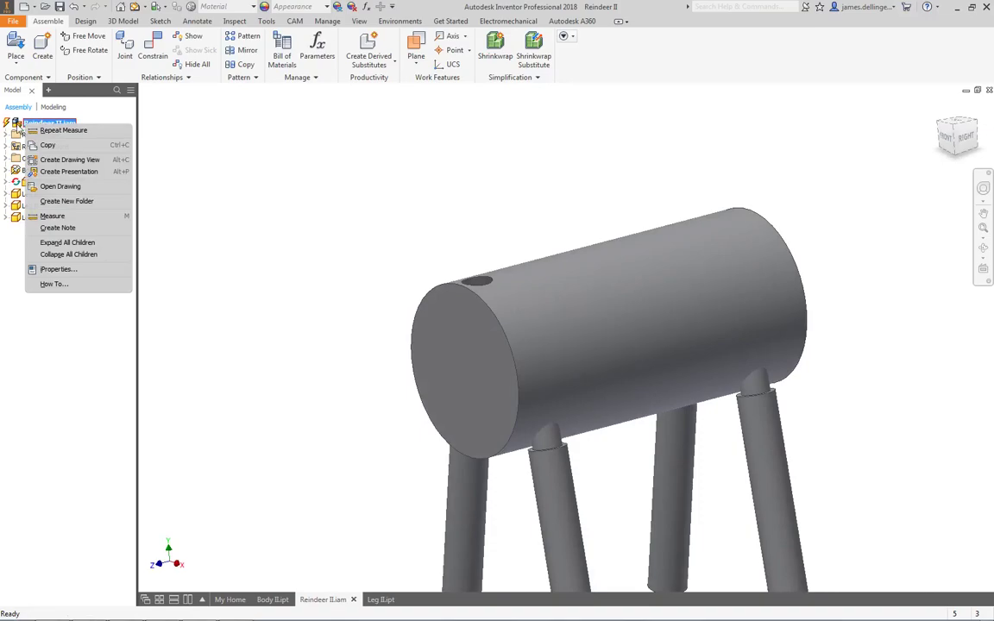
pyautogui.click(17, 126)
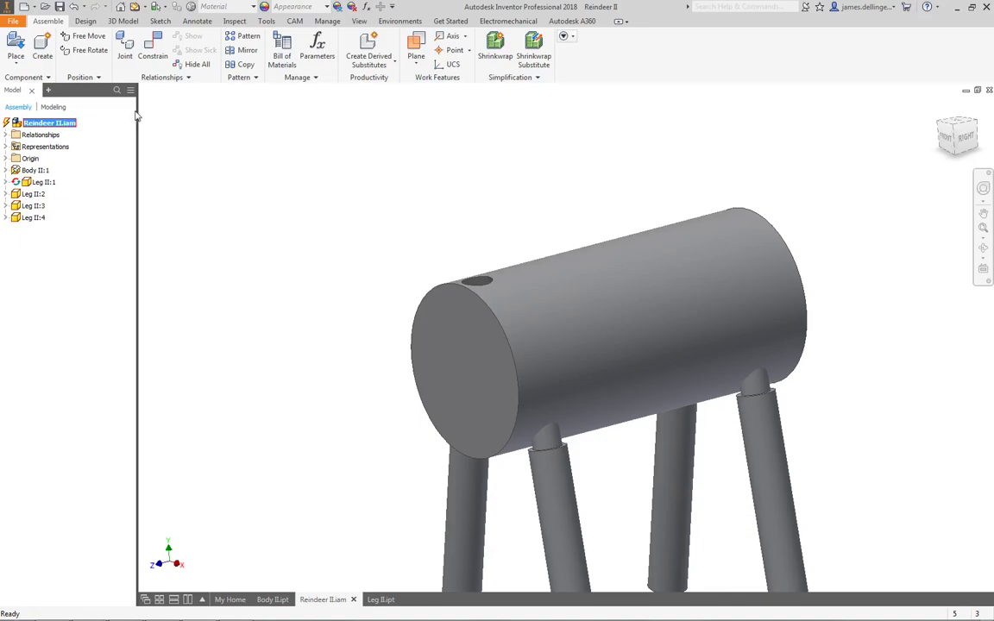
pyautogui.click(58, 6)
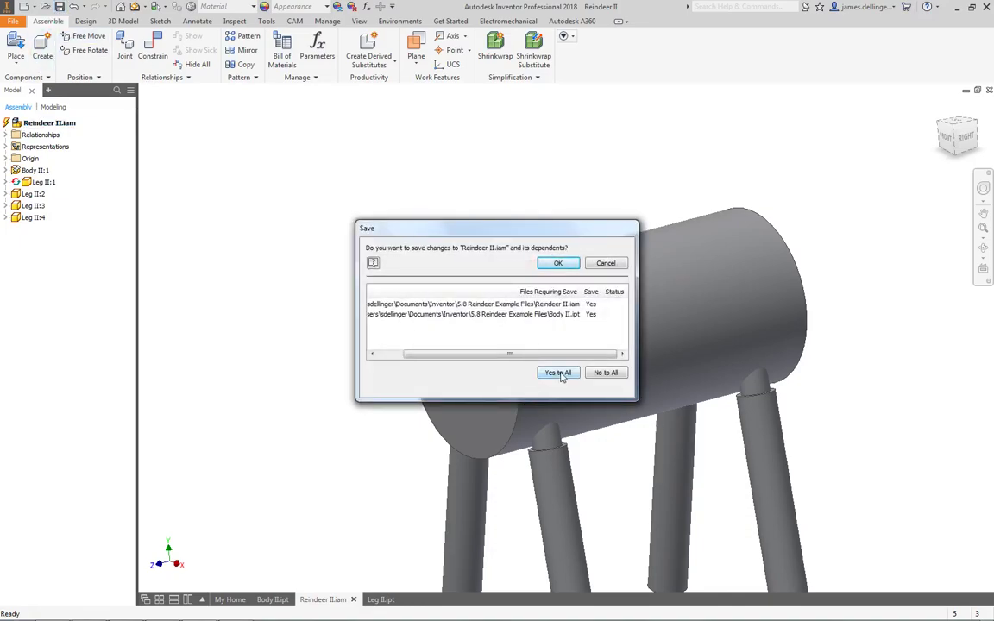
pyautogui.click(587, 373)
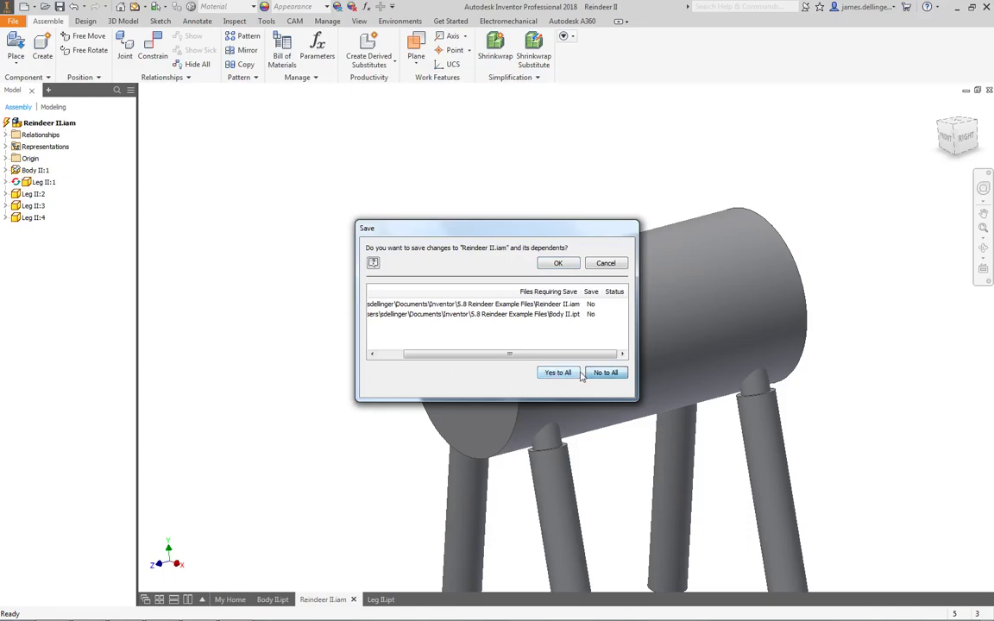
pyautogui.click(576, 373)
pyautogui.click(558, 263)
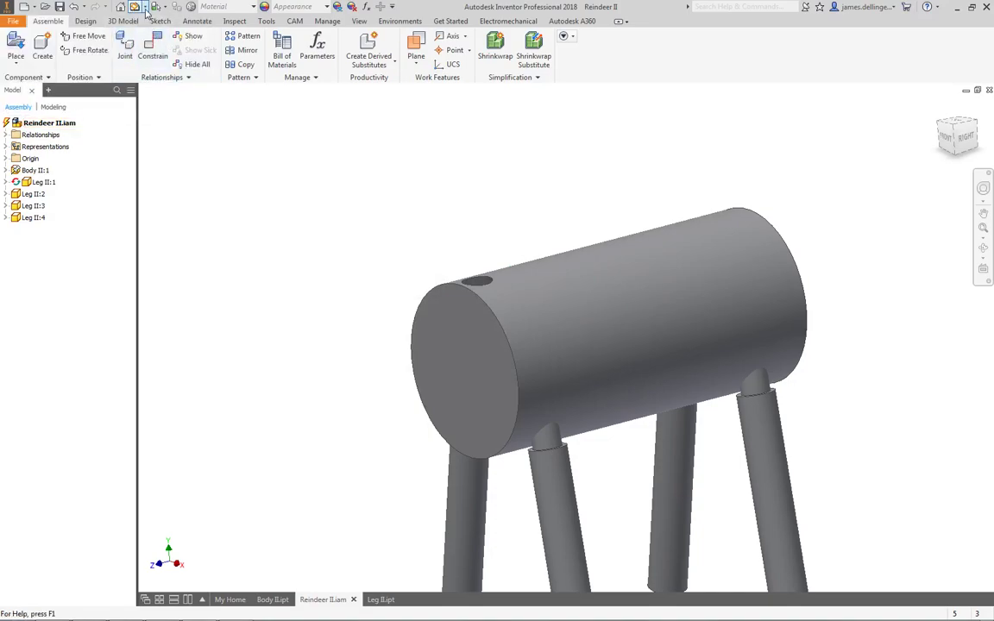
# Run Global Update to rebuild the assembly, then select the first leg.
pyautogui.click(145, 7)
pyautogui.click(256, 189)
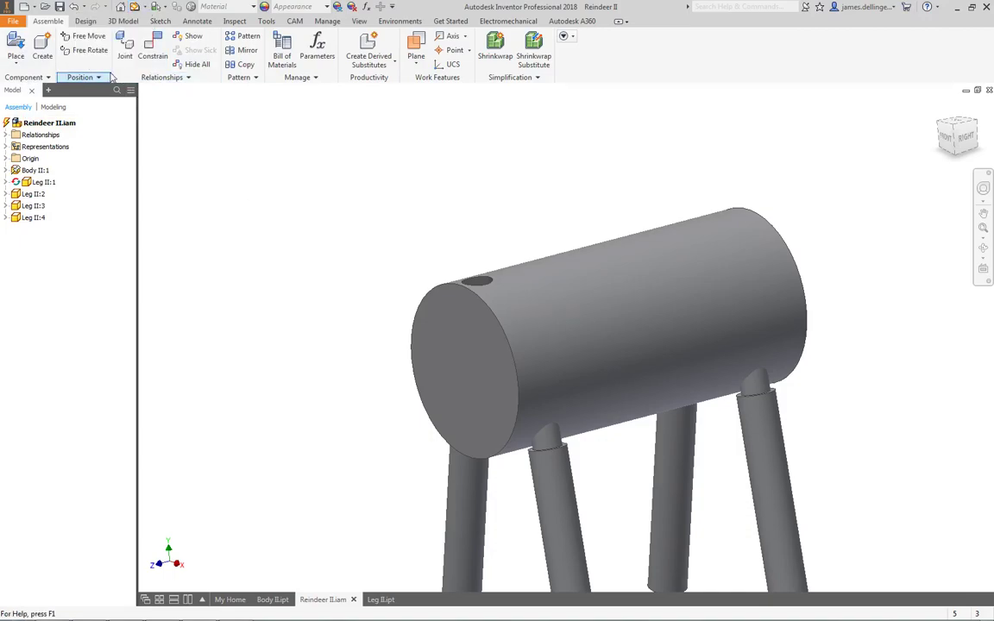
pyautogui.click(143, 7)
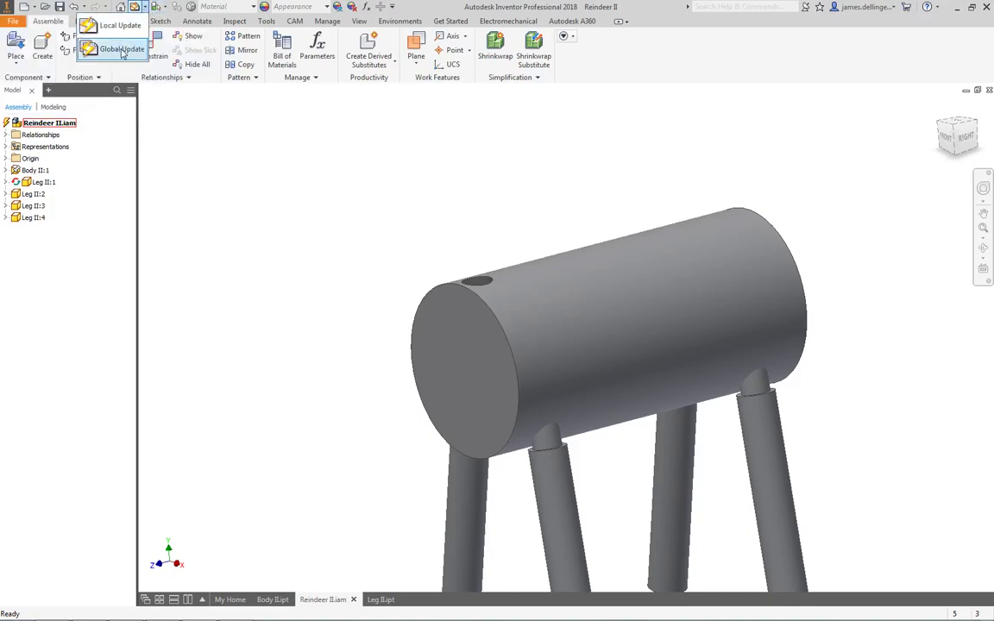
pyautogui.click(121, 49)
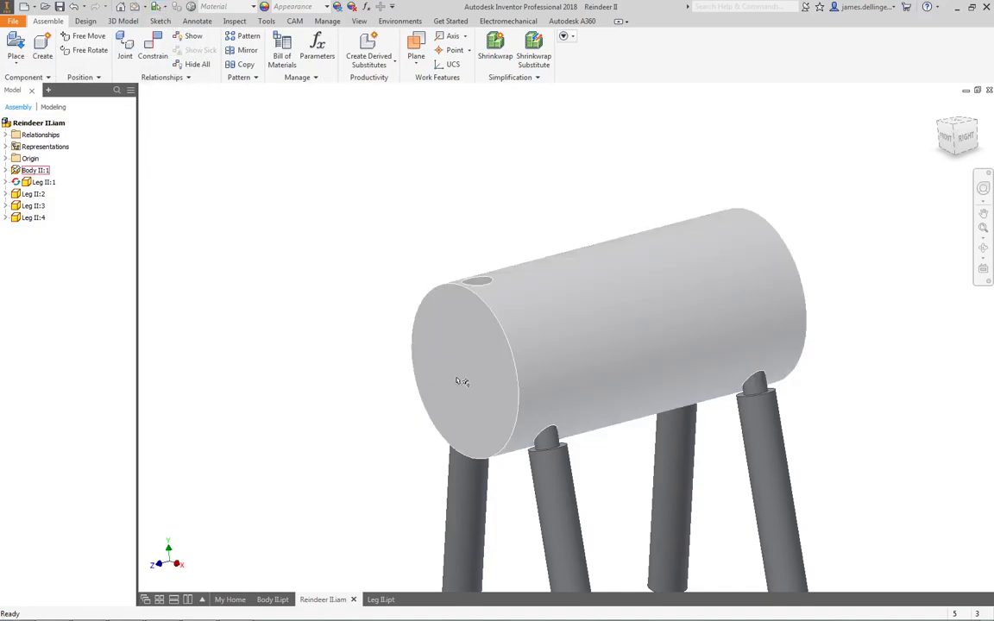
pyautogui.keyDown('shift'); pyautogui.moveTo(467, 437); pyautogui.dragTo(438, 419, button='middle'); pyautogui.keyUp('shift')
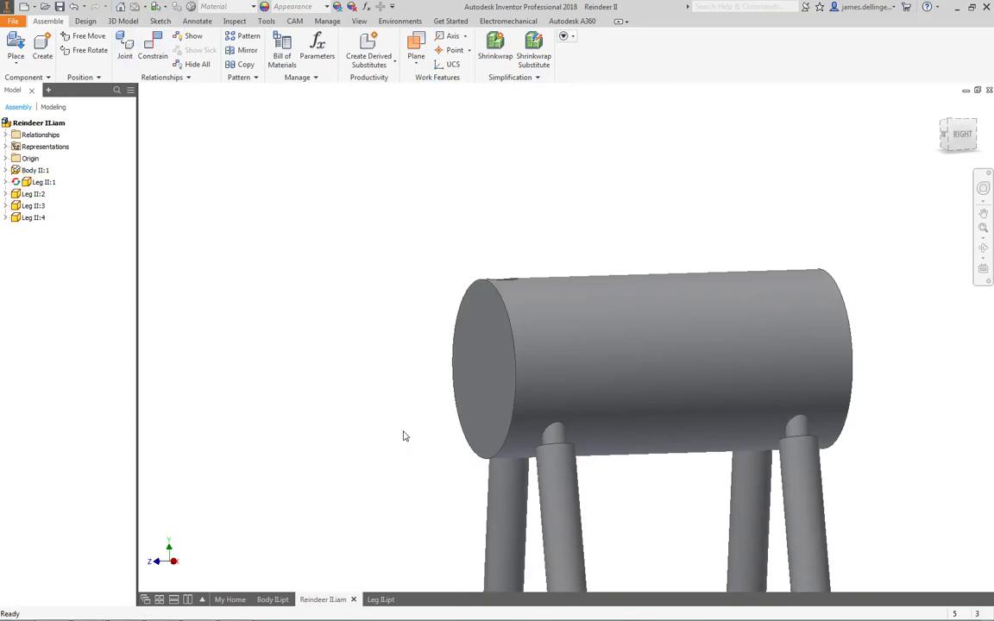
pyautogui.click(561, 494)
# Open Leg II:1 on its own and measure its peg at 2.500 in diameter.
pyautogui.rightClick(558, 495)
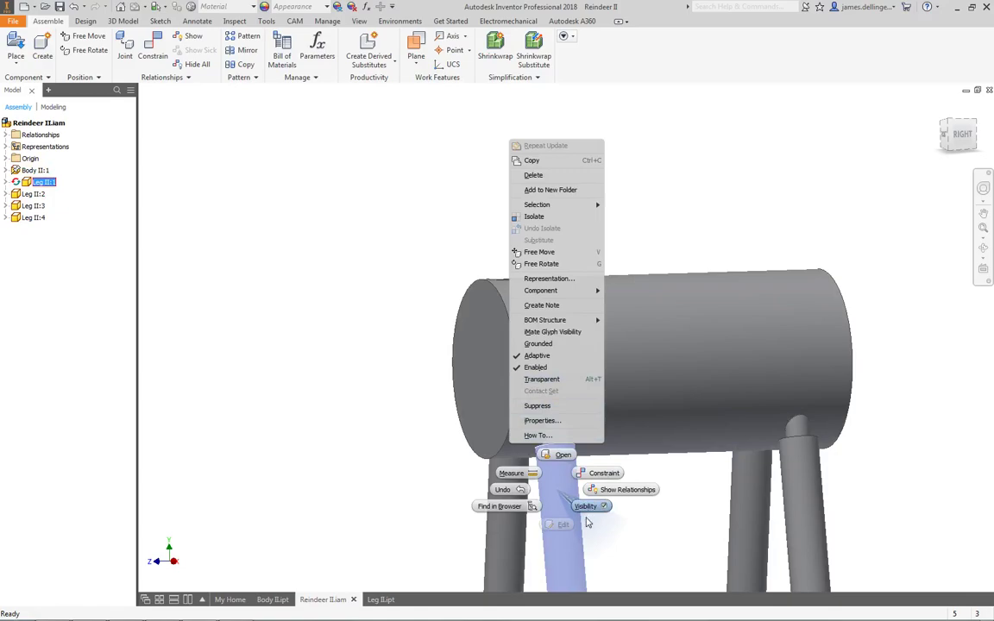
pyautogui.click(561, 455)
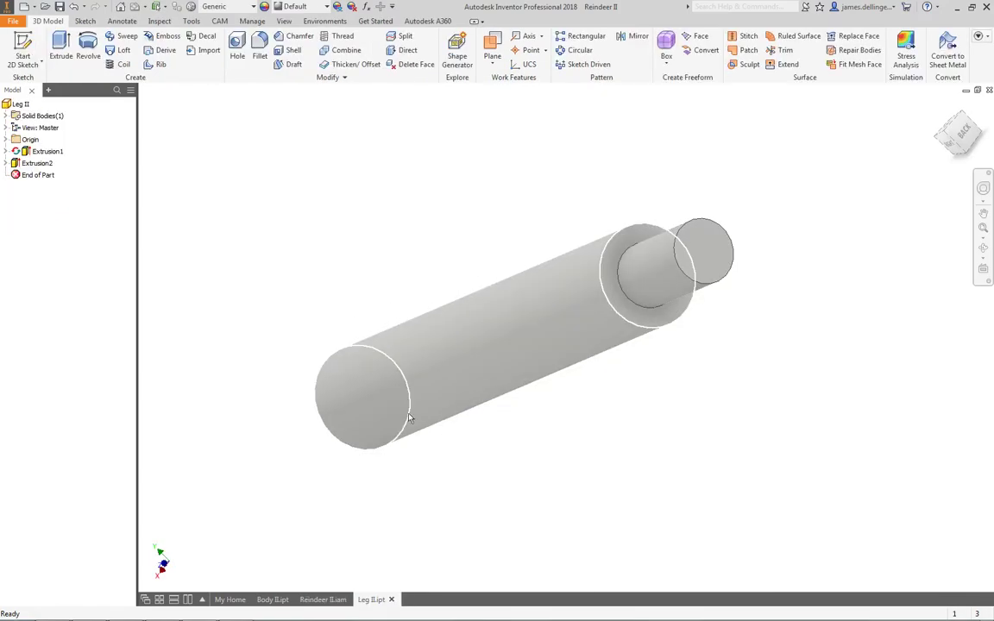
pyautogui.keyDown('shift'); pyautogui.moveTo(492, 381); pyautogui.dragTo(455, 368, button='middle'); pyautogui.keyUp('shift')
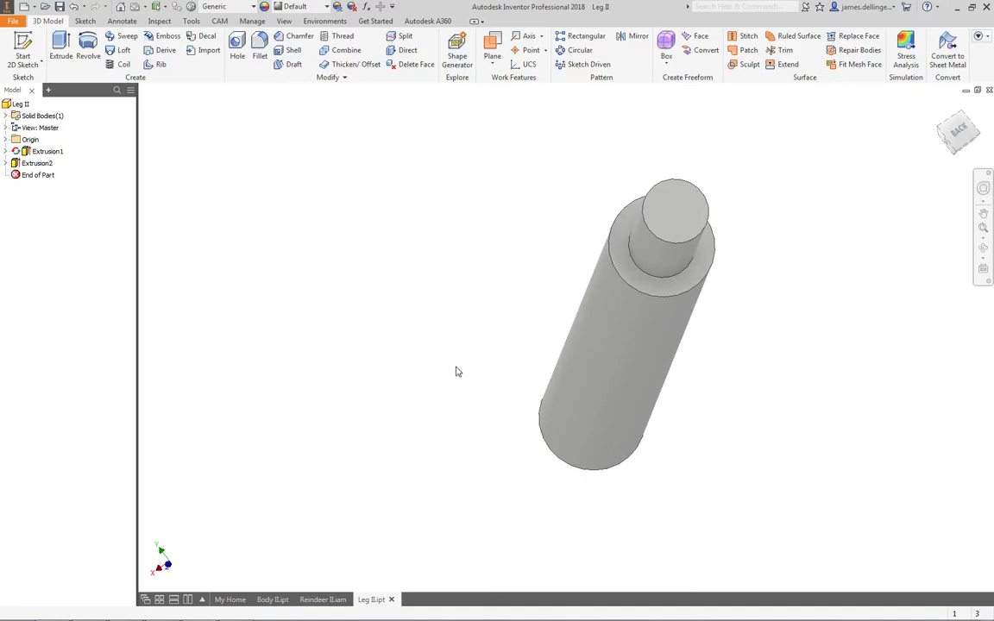
pyautogui.press('m')
pyautogui.click(647, 223)
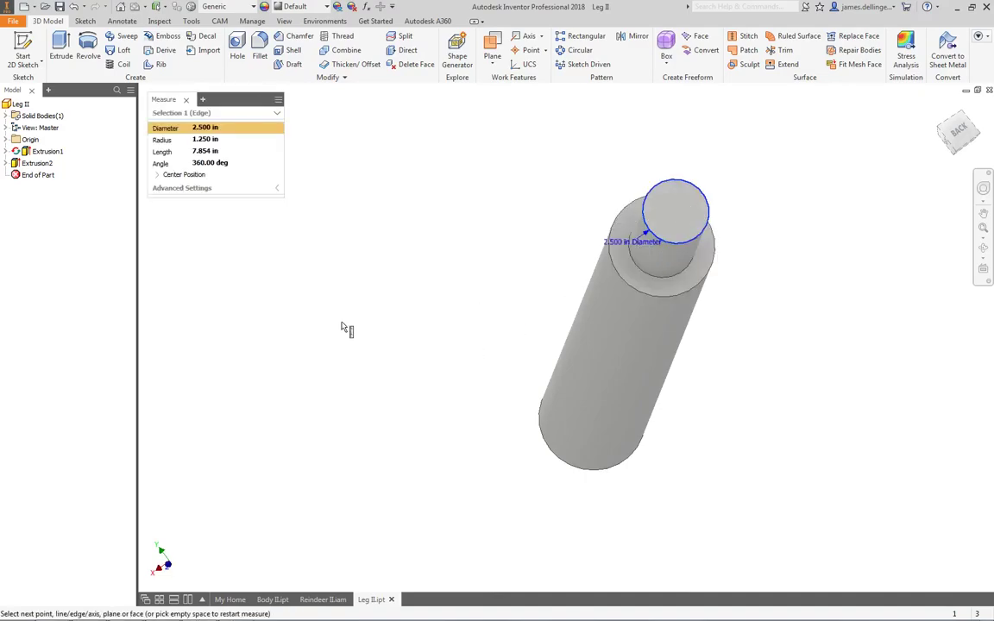
# Put away the Downloads window and switch back to the Reindeer II assembly.
pyautogui.hotkey('alt', 'Tab')
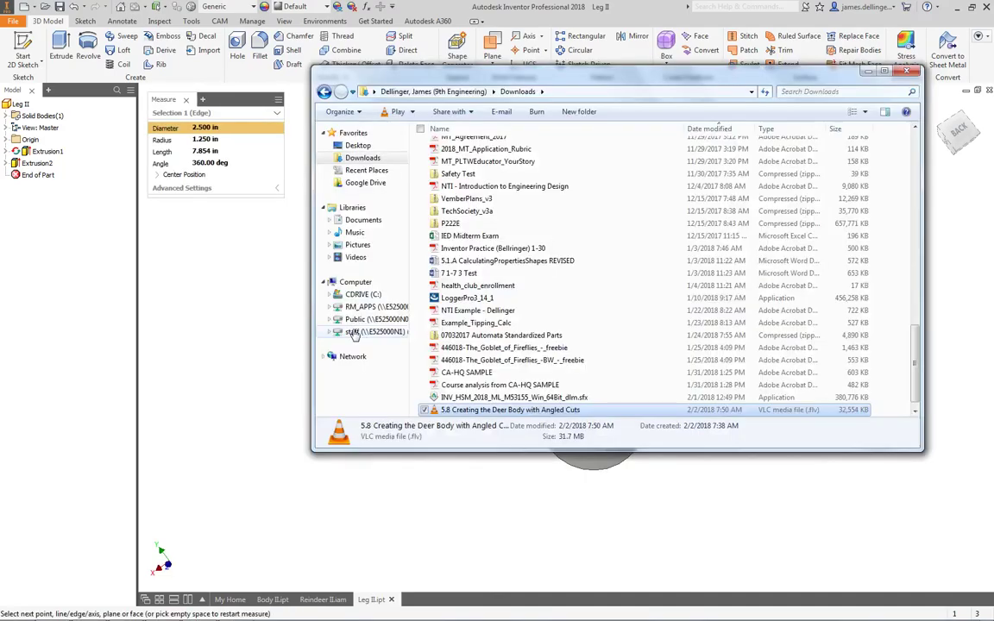
pyautogui.click(868, 70)
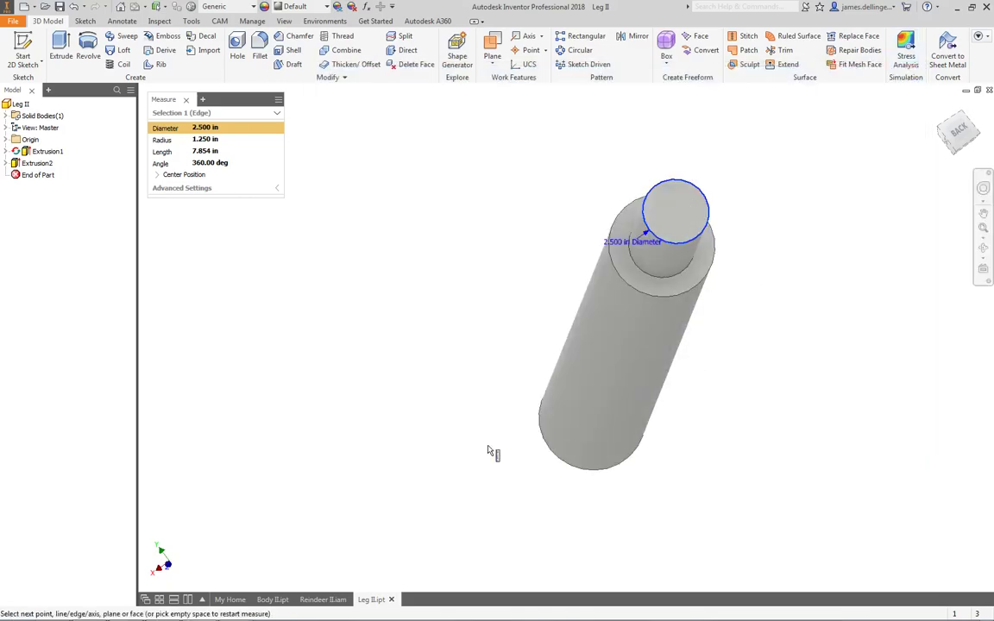
pyautogui.click(270, 601)
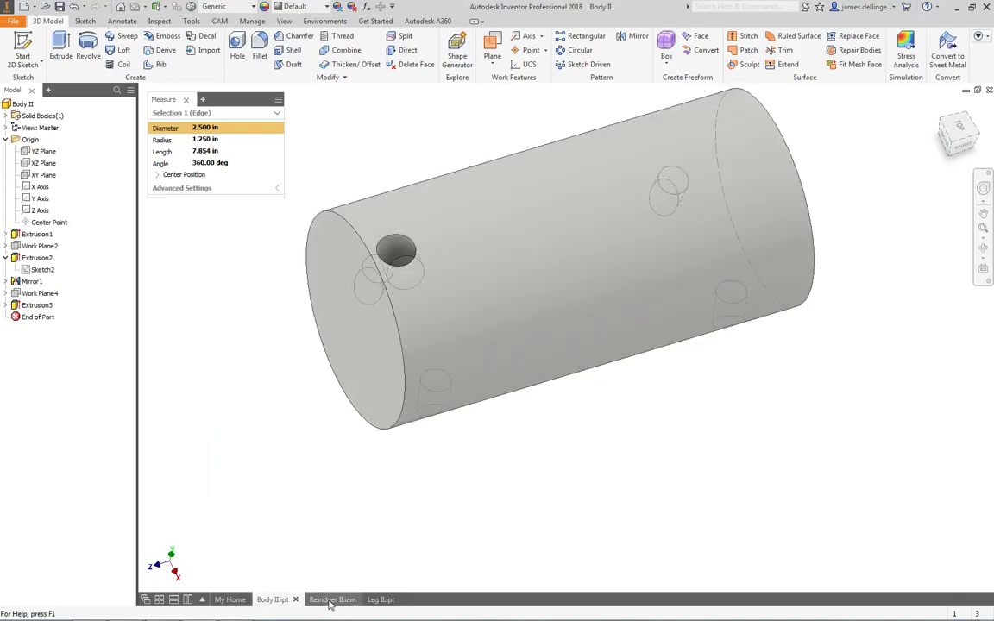
pyautogui.click(376, 600)
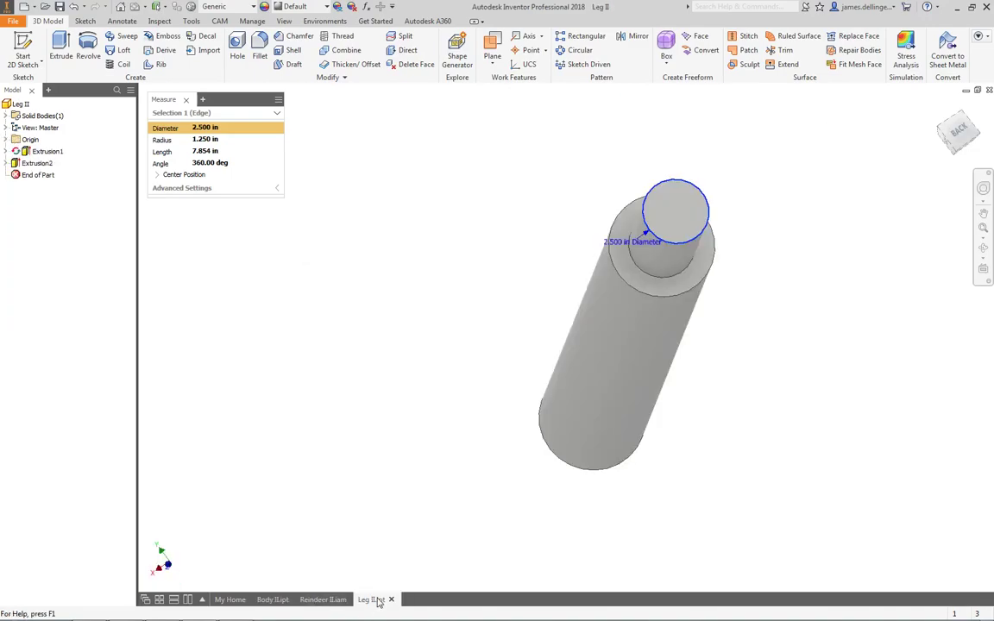
pyautogui.click(322, 600)
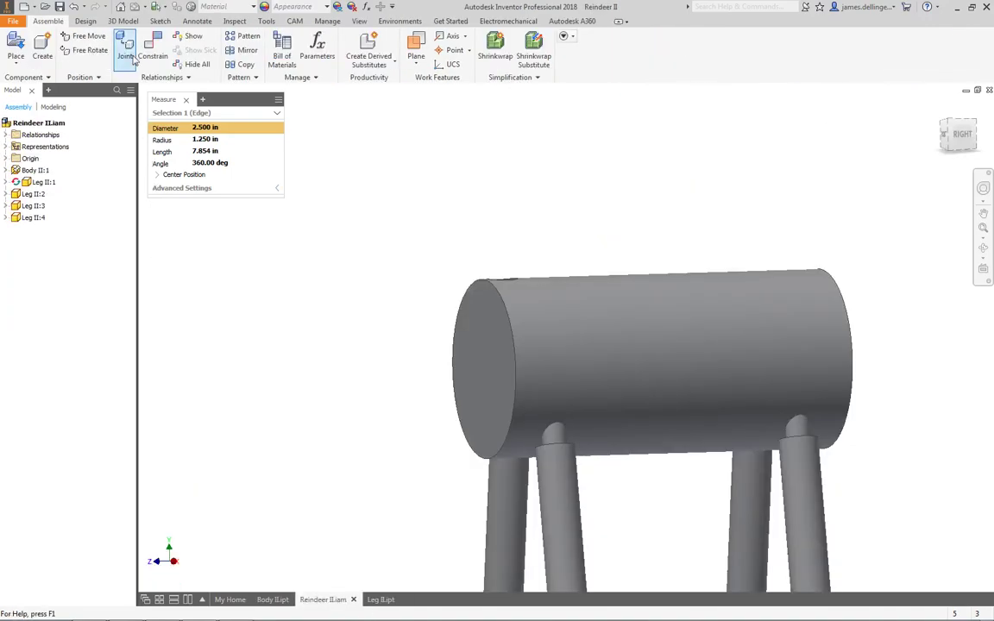